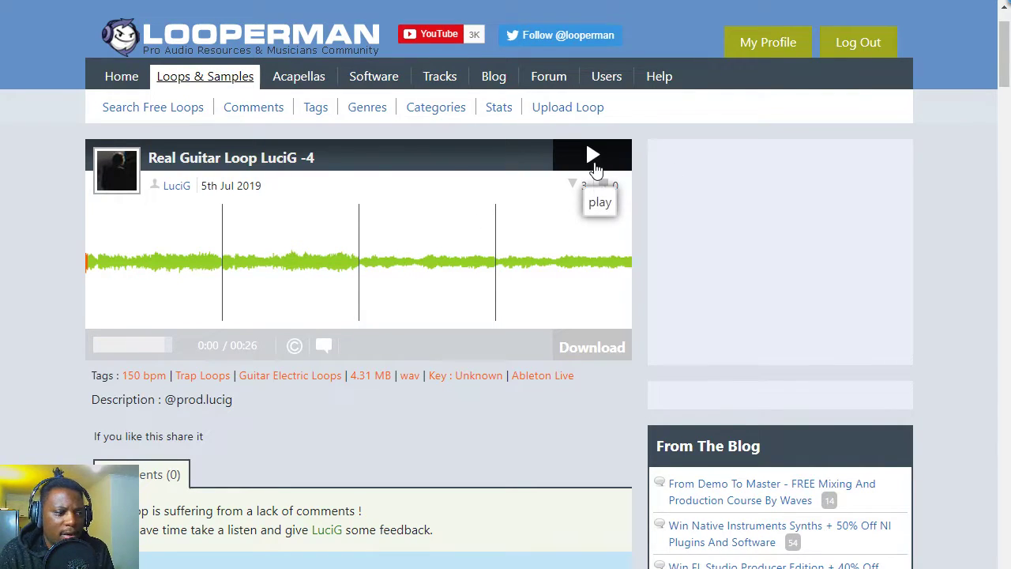
# - Preview the Real Guitar Loop LuciG -4 sample on Looperman and pause it
pyautogui.click(595, 163)
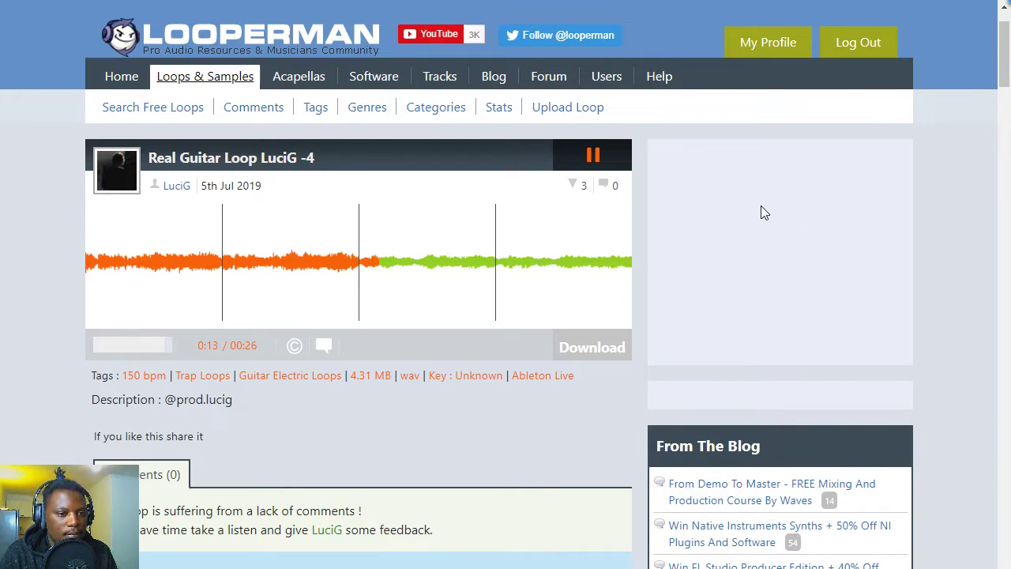
pyautogui.click(604, 158)
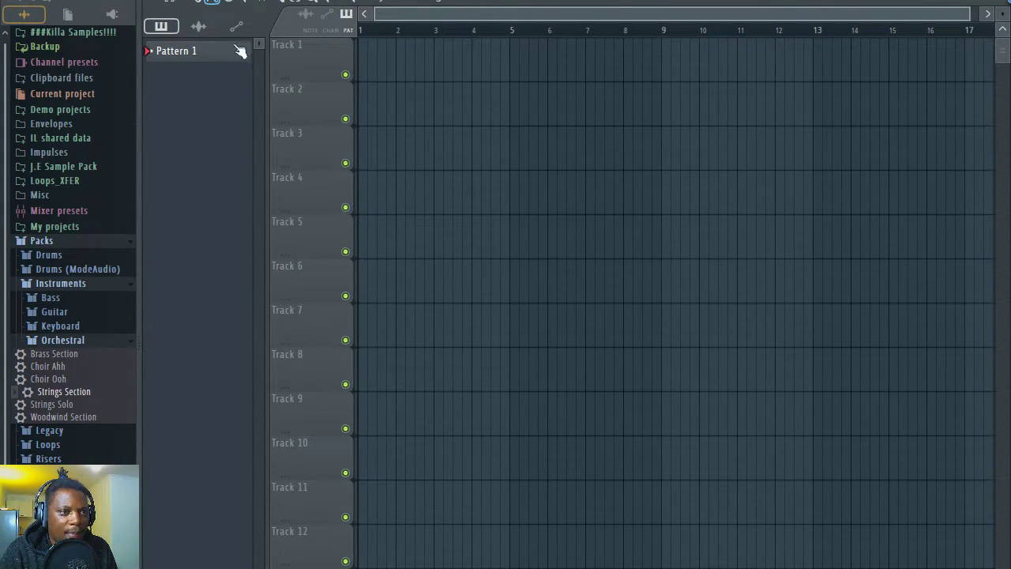
# - In FL Studio, set the project tempo to 75 BPM and place the downloaded guitar loop at the start of Track 1
pyautogui.rightClick(388, 1)
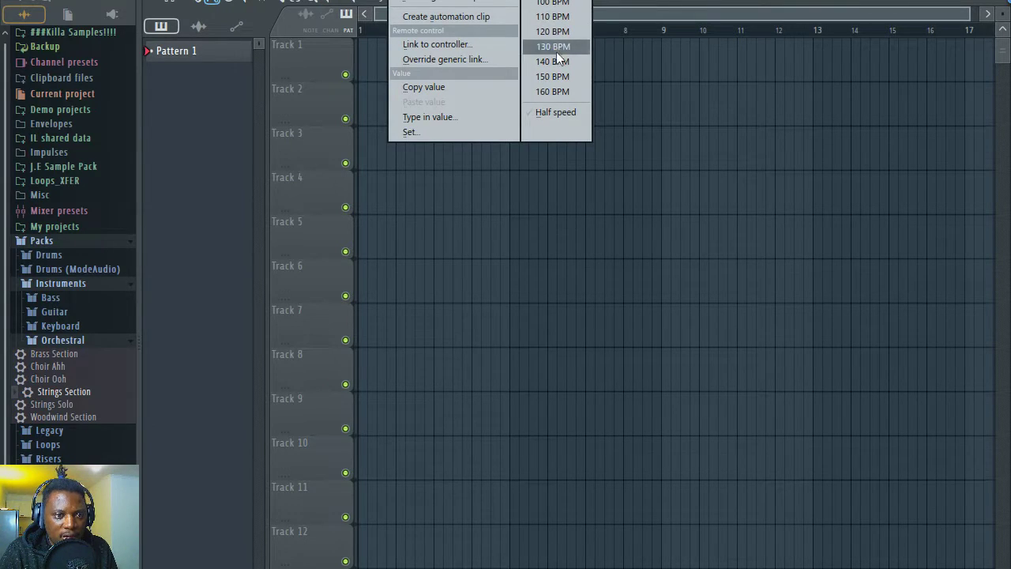
pyautogui.click(728, 3)
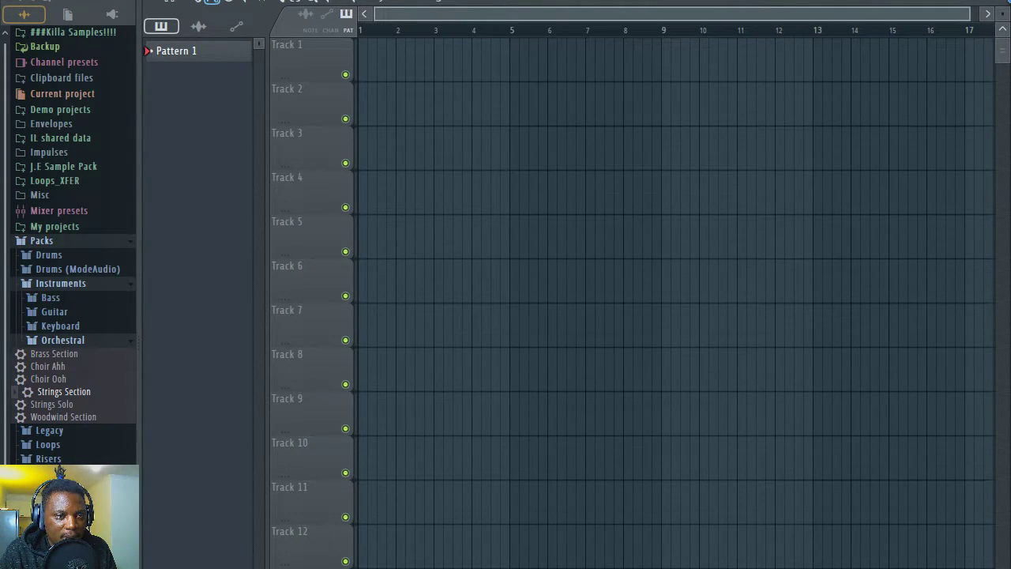
pyautogui.moveTo(482, 24); pyautogui.dragTo(362, 65)
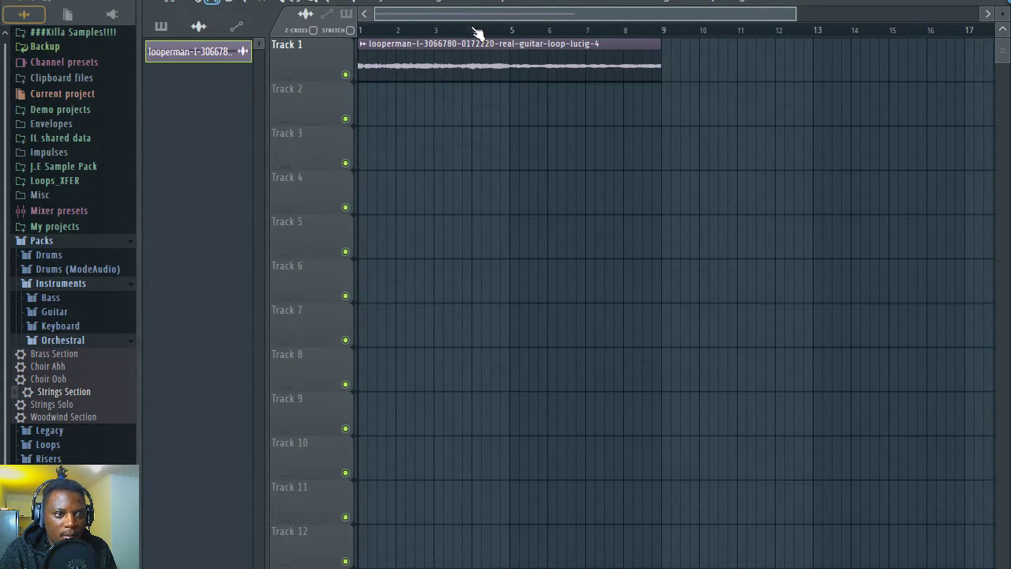
pyautogui.moveTo(1002, 20); pyautogui.dragTo(1002, 2)
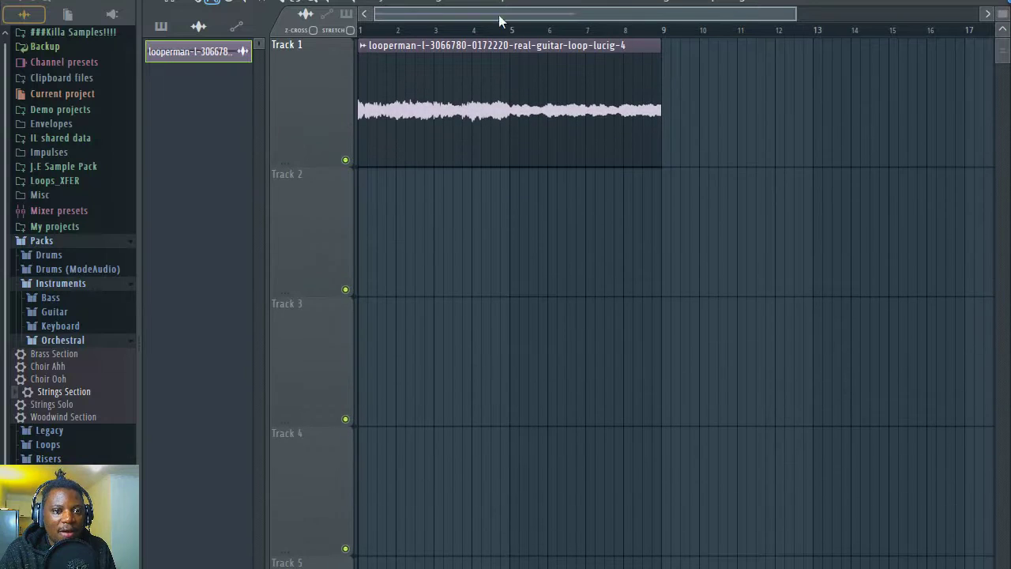
pyautogui.scroll(3, 419, 38)
pyautogui.moveTo(403, 14); pyautogui.dragTo(350, 15)
pyautogui.scroll(-5, 519, 31)
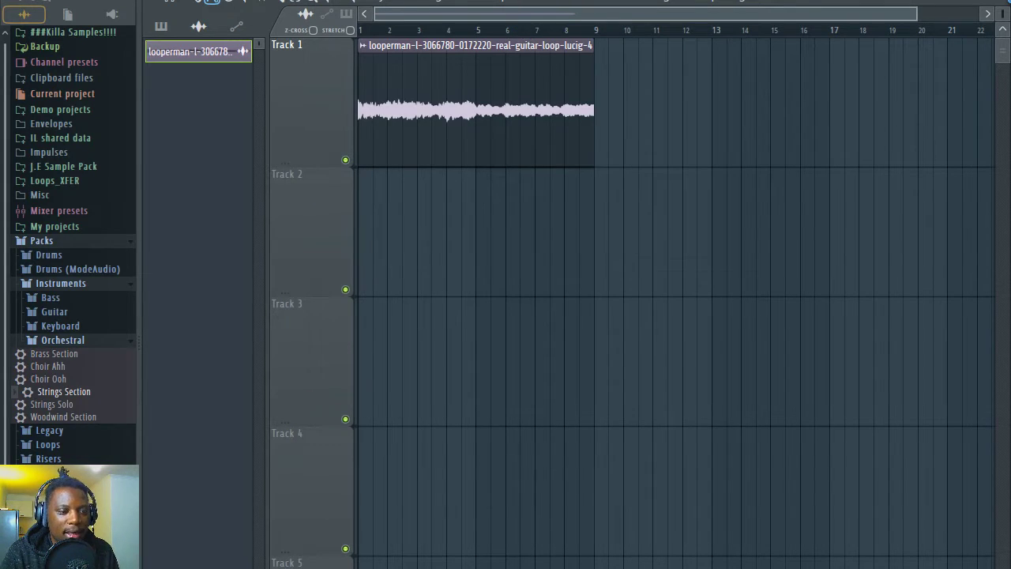
pyautogui.scroll(3, 433, 32)
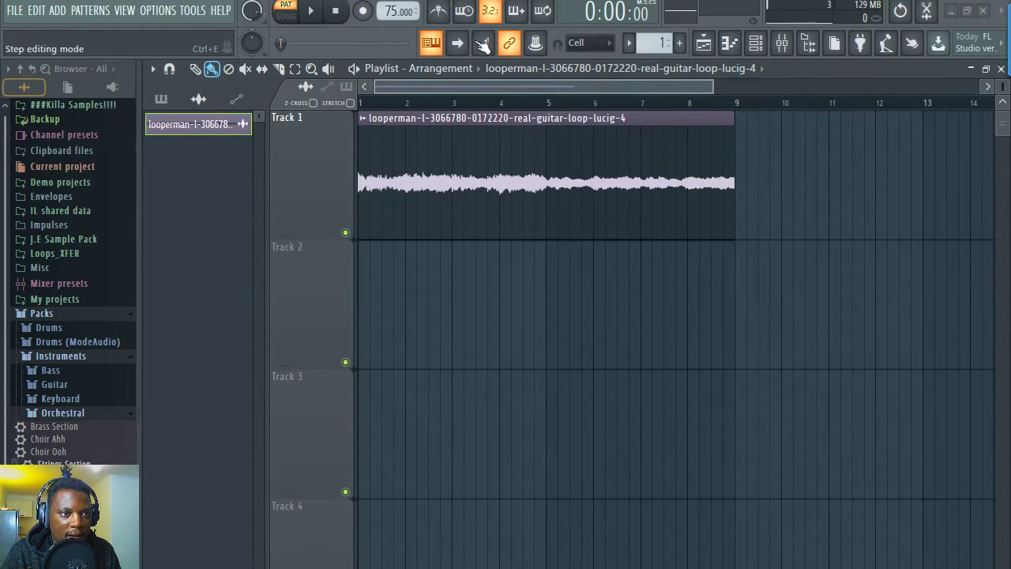
# - Enable the metronome, switch playback to song mode and audition the guitar loop against the beat
pyautogui.click(439, 15)
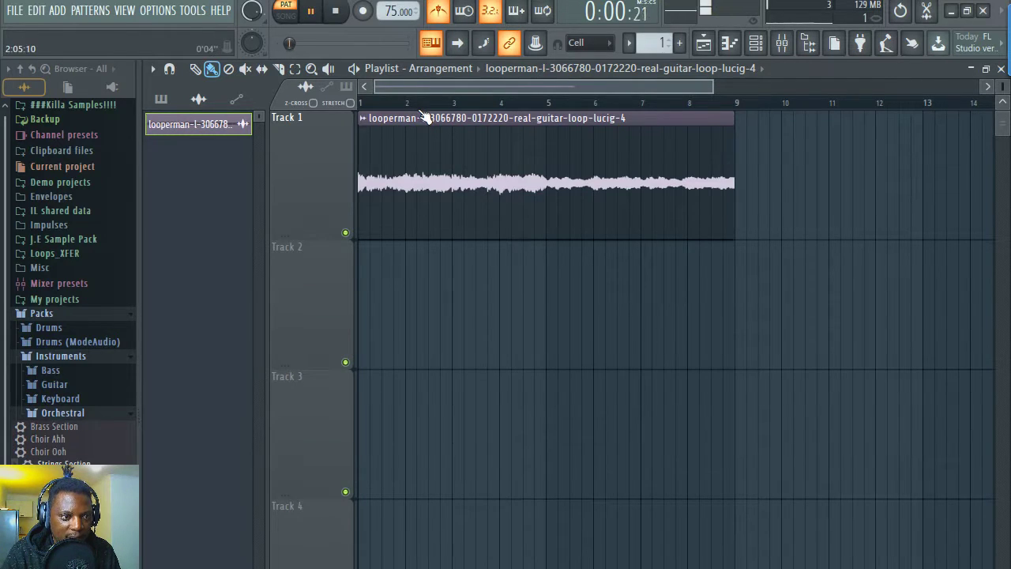
pyautogui.click(286, 16)
pyautogui.press('space')
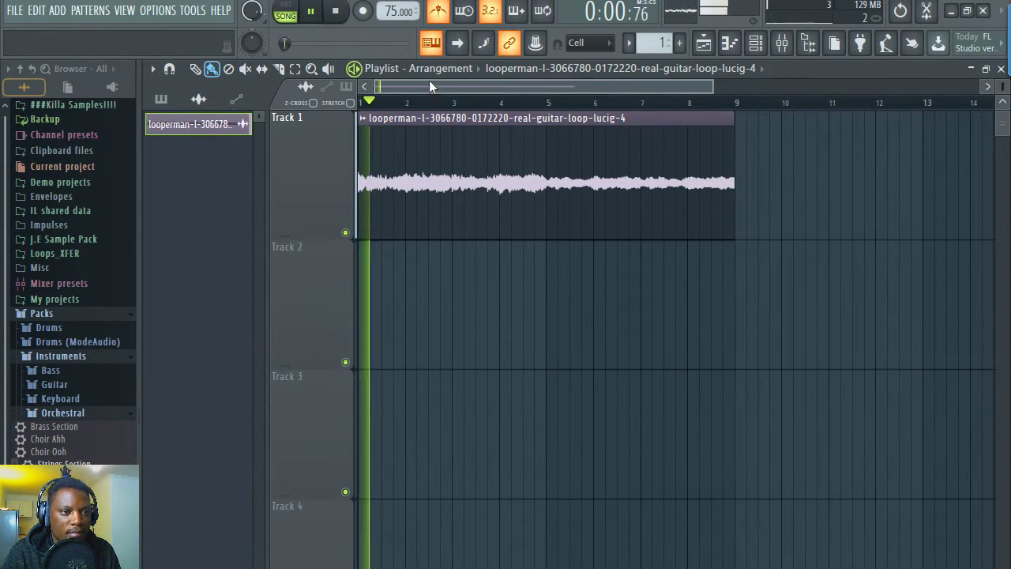
pyautogui.scroll(3, 405, 103)
pyautogui.scroll(-2, 415, 86)
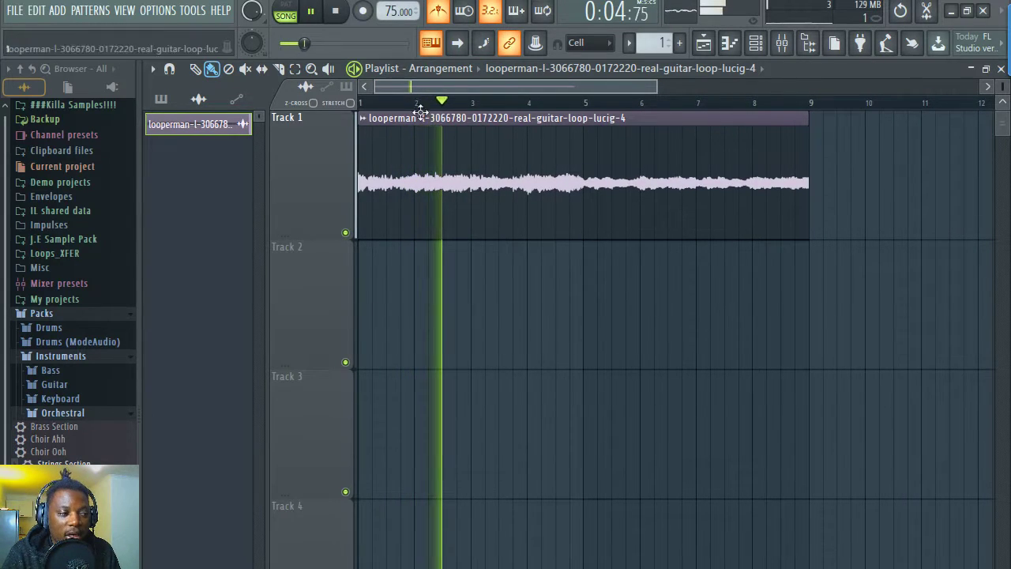
pyautogui.press('space')
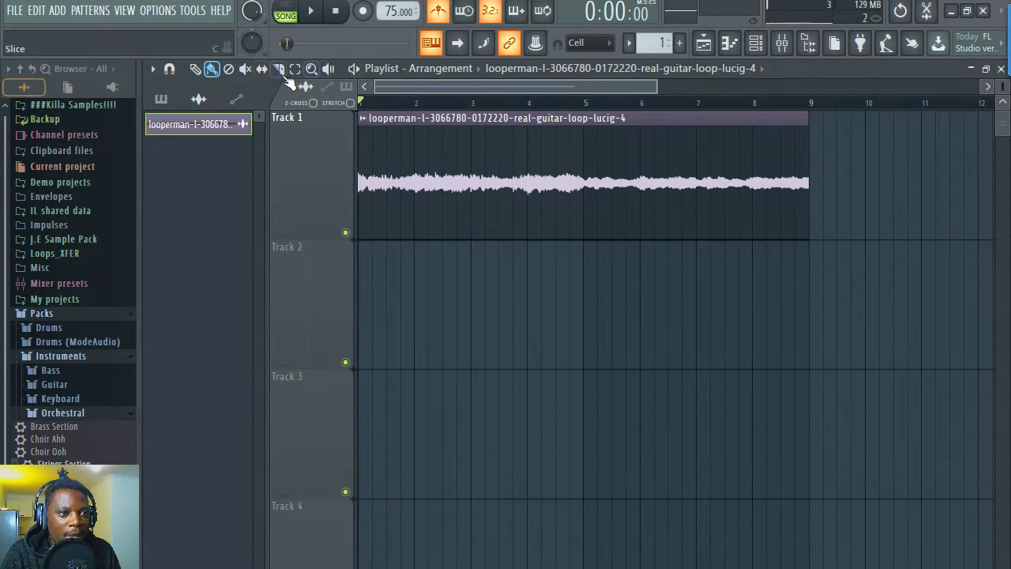
# - Slice the guitar loop at bar 5, placing its second half at bar 1 and its first half at bar 9 of Track 1
pyautogui.moveTo(598, 255); pyautogui.dragTo(597, 112)
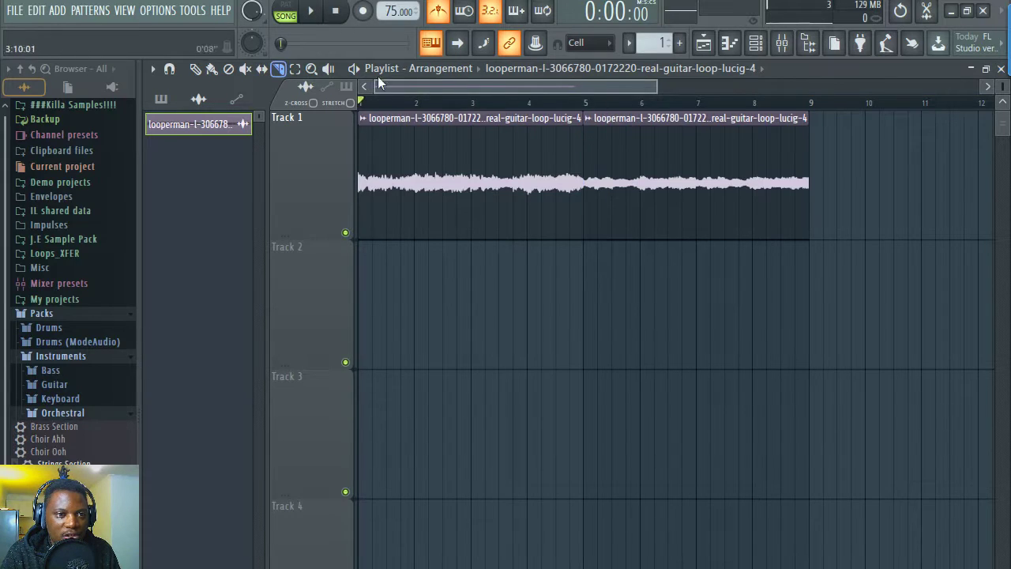
pyautogui.click(211, 69)
pyautogui.moveTo(470, 167)
pyautogui.mouseDown()
pyautogui.moveTo(672, 332)
pyautogui.moveTo(795, 297)
pyautogui.mouseUp()
pyautogui.moveTo(662, 184); pyautogui.dragTo(227, 174)
pyautogui.scroll(-3, 537, 274)
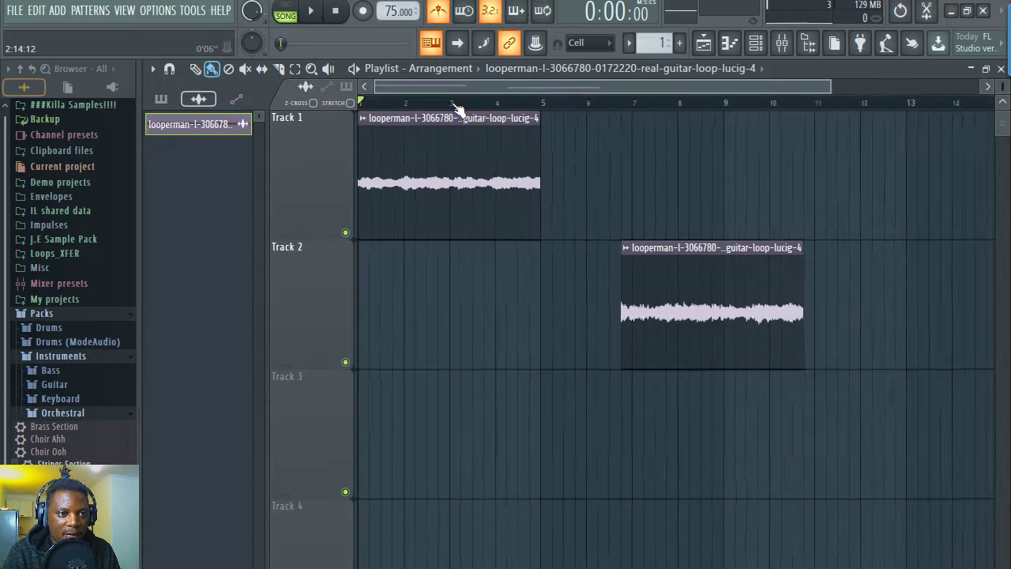
pyautogui.moveTo(599, 269); pyautogui.dragTo(666, 137)
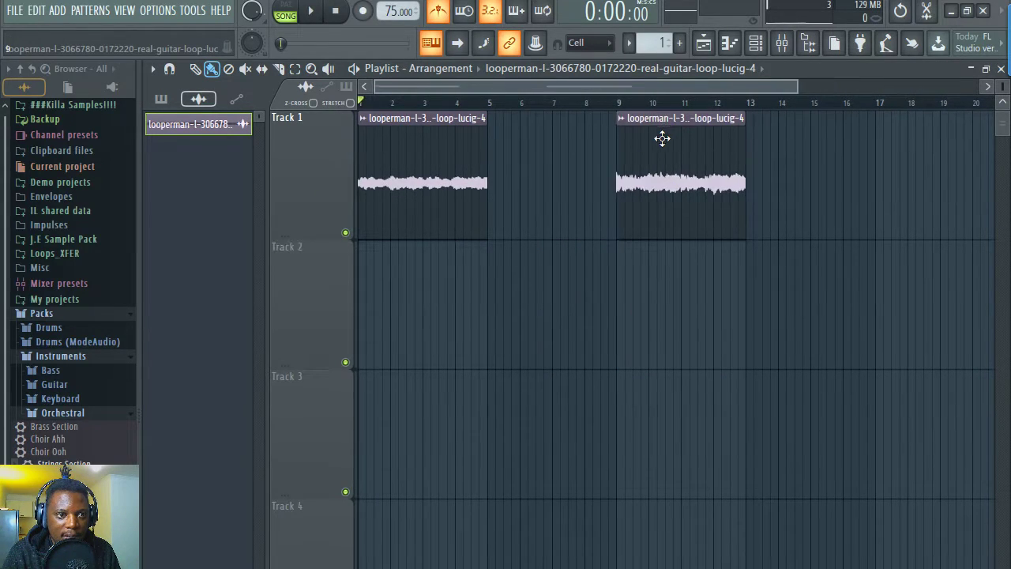
# - Duplicate both clips on Track 1, filling bars 1 to 9 with the quieter half and bars 9 to 17 with the louder half
pyautogui.moveTo(553, 244); pyautogui.dragTo(410, 187)
pyautogui.hotkey('ctrl', 'b')
pyautogui.hotkey('ctrl', 'b')
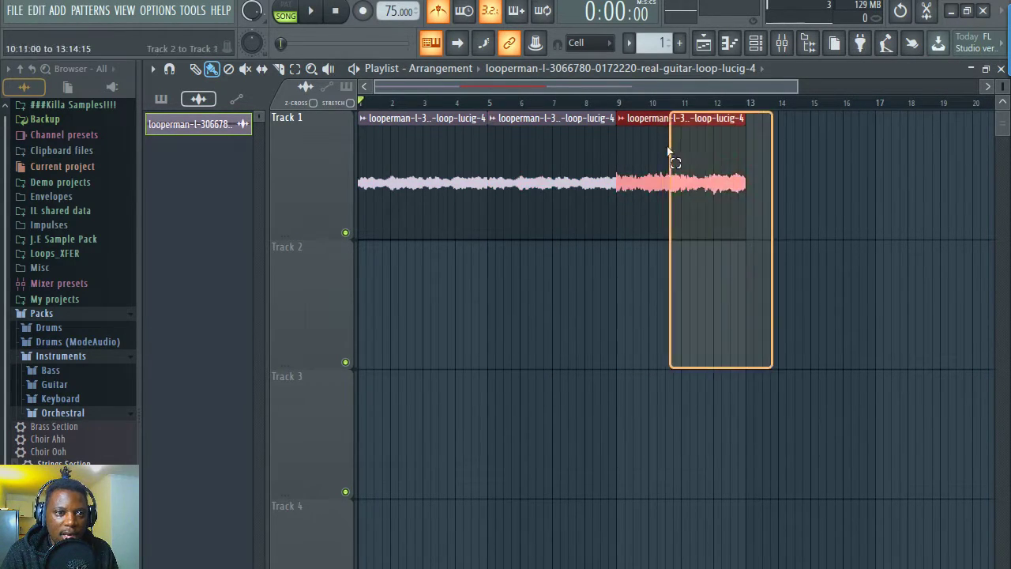
pyautogui.hotkey('ctrl', 'b')
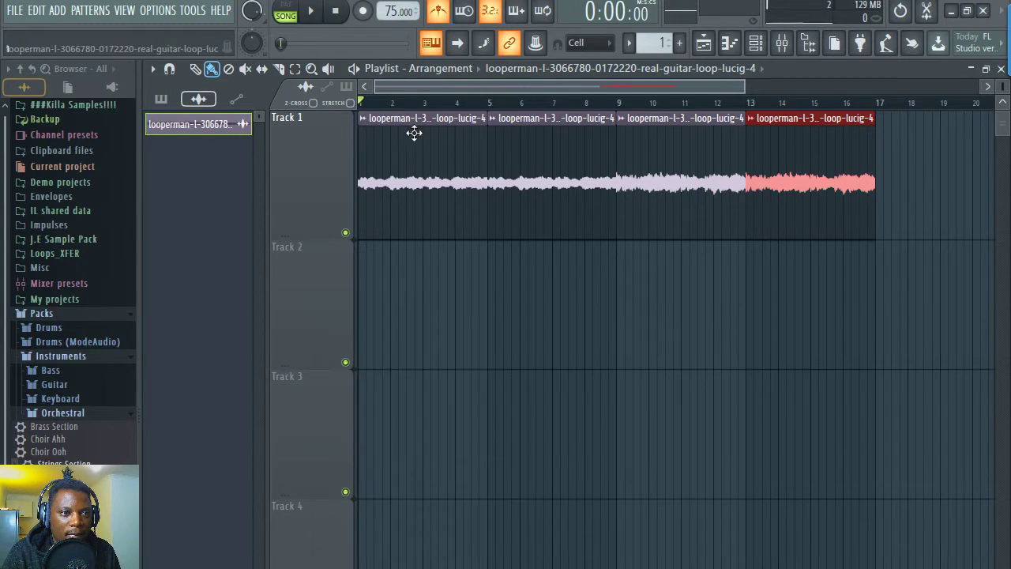
# - Move the two louder clips down to Track 2 at bar 9 and lock Tracks 1 and 2 to their content
pyautogui.moveTo(846, 253); pyautogui.dragTo(671, 296)
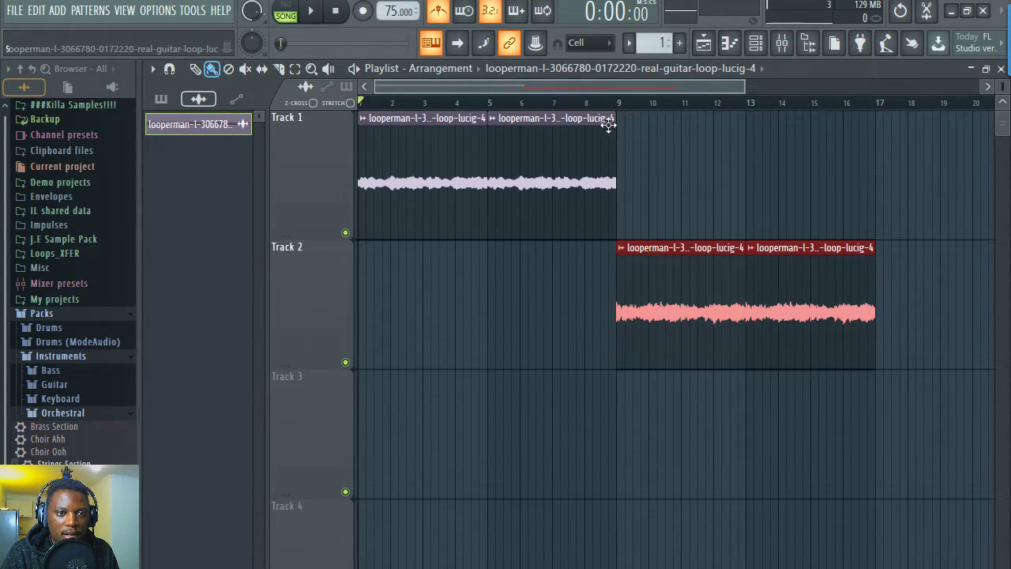
pyautogui.rightClick(328, 241)
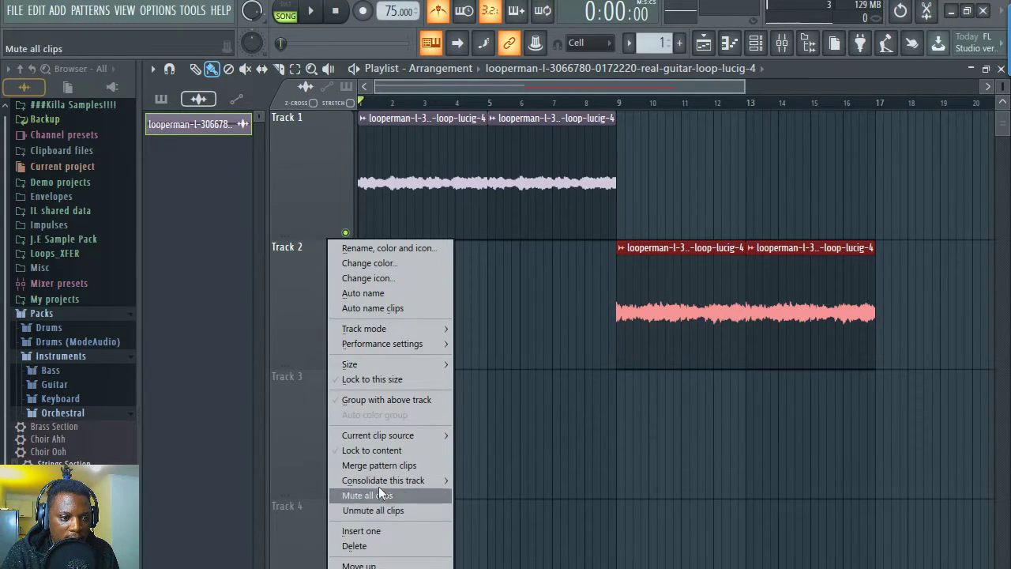
pyautogui.click(383, 450)
pyautogui.rightClick(309, 148)
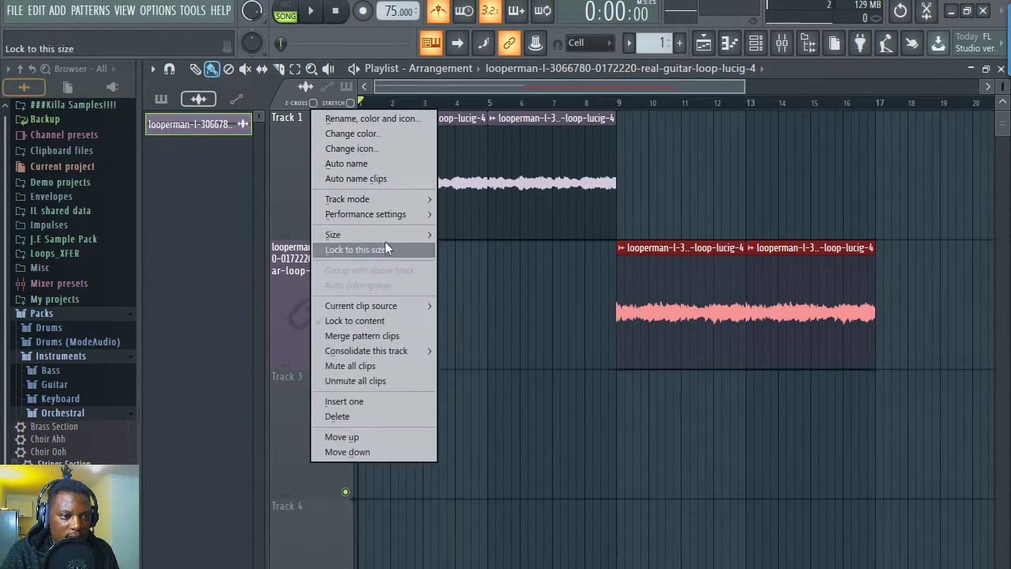
pyautogui.click(355, 320)
pyautogui.scroll(-2, 635, 180)
pyautogui.moveTo(635, 181)
pyautogui.mouseDown()
pyautogui.moveTo(756, 169)
pyautogui.moveTo(892, 176)
pyautogui.mouseUp()
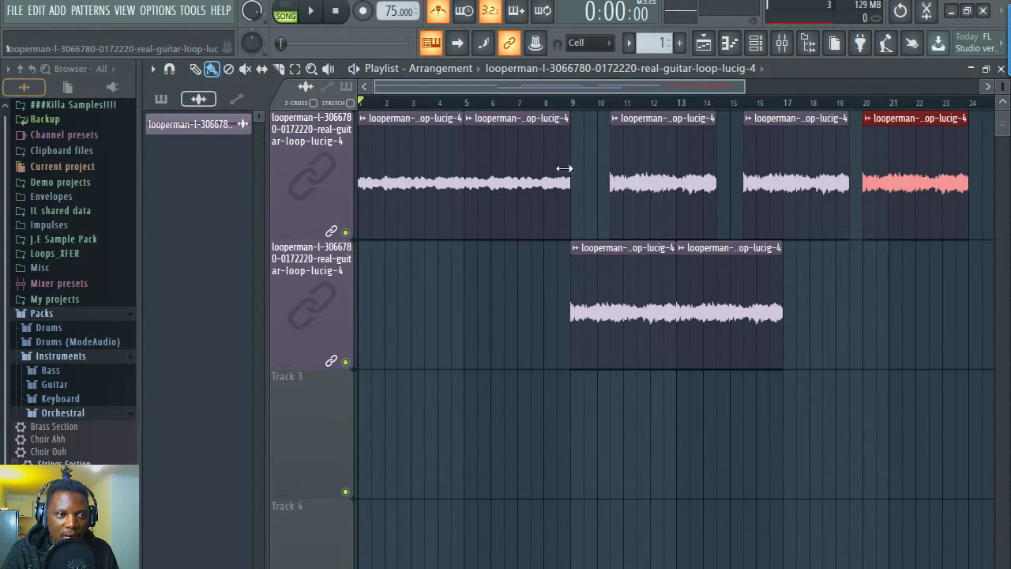
pyautogui.rightClick(943, 174)
pyautogui.rightClick(796, 182)
pyautogui.rightClick(663, 181)
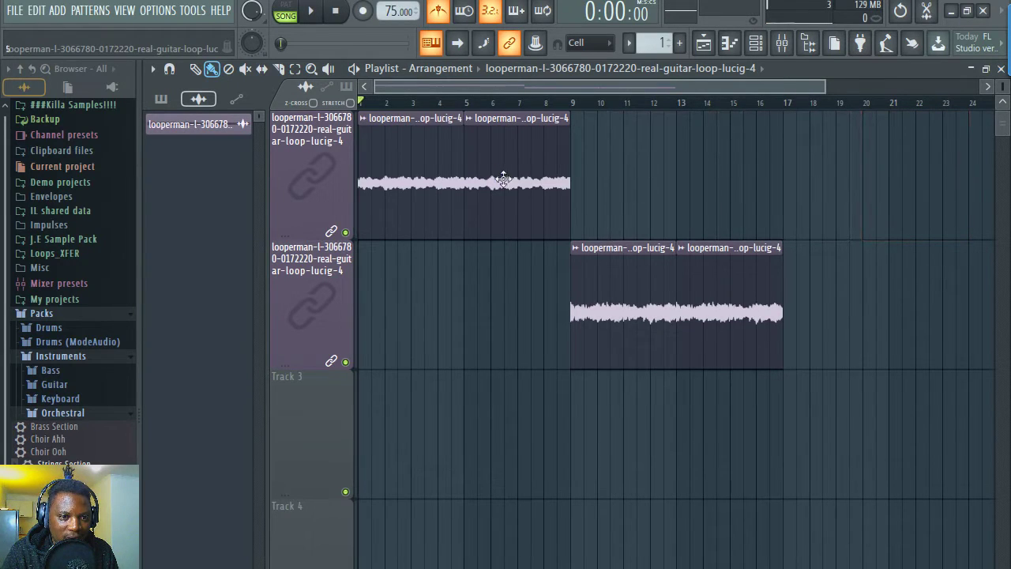
pyautogui.moveTo(823, 322)
pyautogui.mouseDown()
pyautogui.moveTo(880, 316)
pyautogui.moveTo(911, 335)
pyautogui.mouseUp()
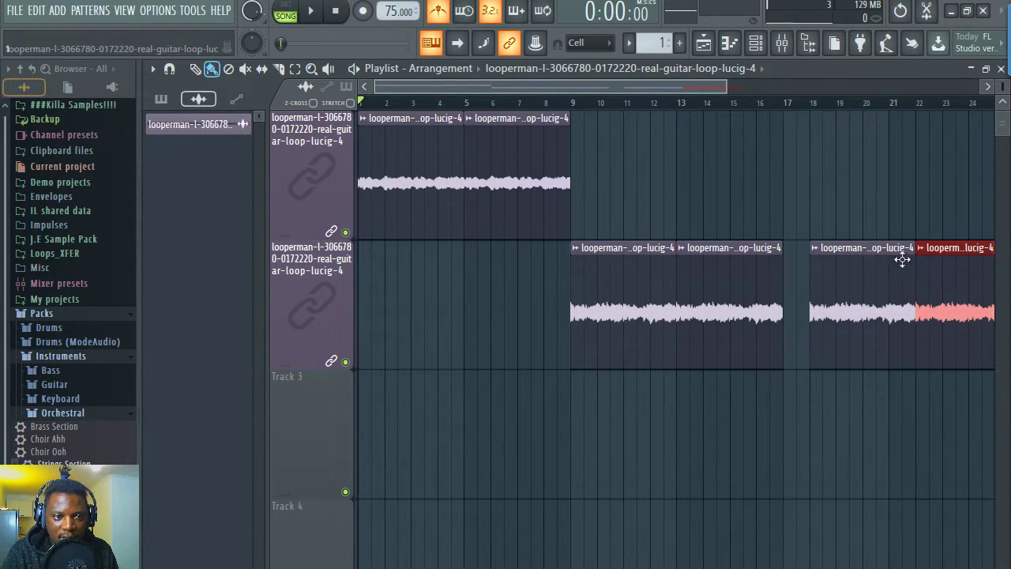
pyautogui.rightClick(948, 308)
pyautogui.rightClick(849, 301)
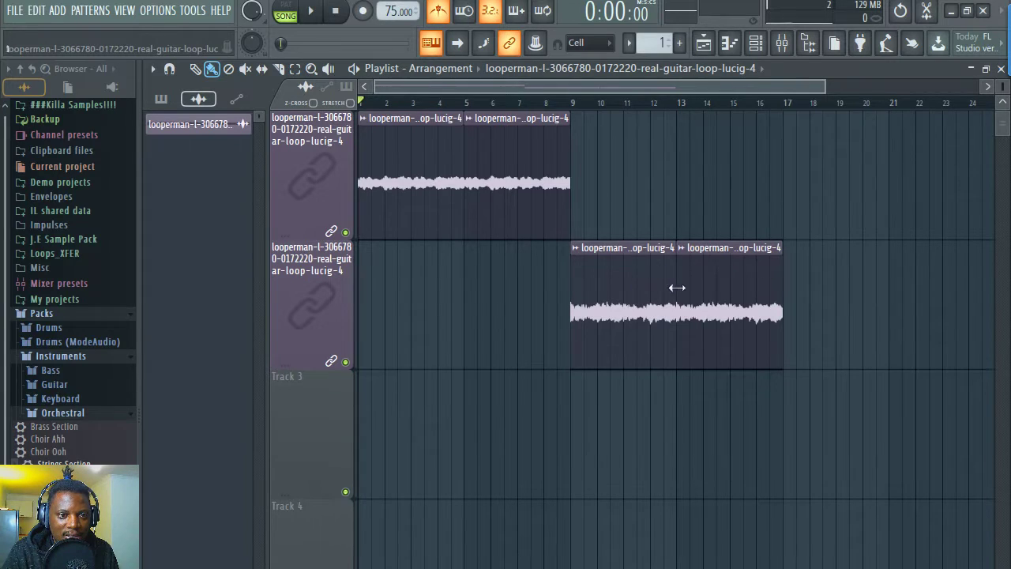
# - Turn off the metronome and play the arrangement from the start
pyautogui.scroll(-4, 577, 106)
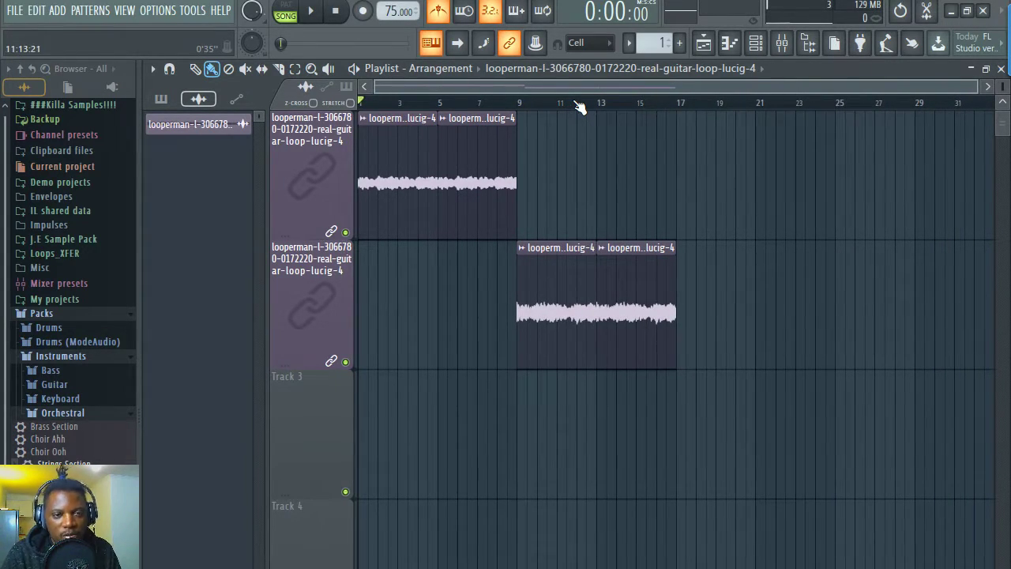
pyautogui.scroll(-2, 492, 88)
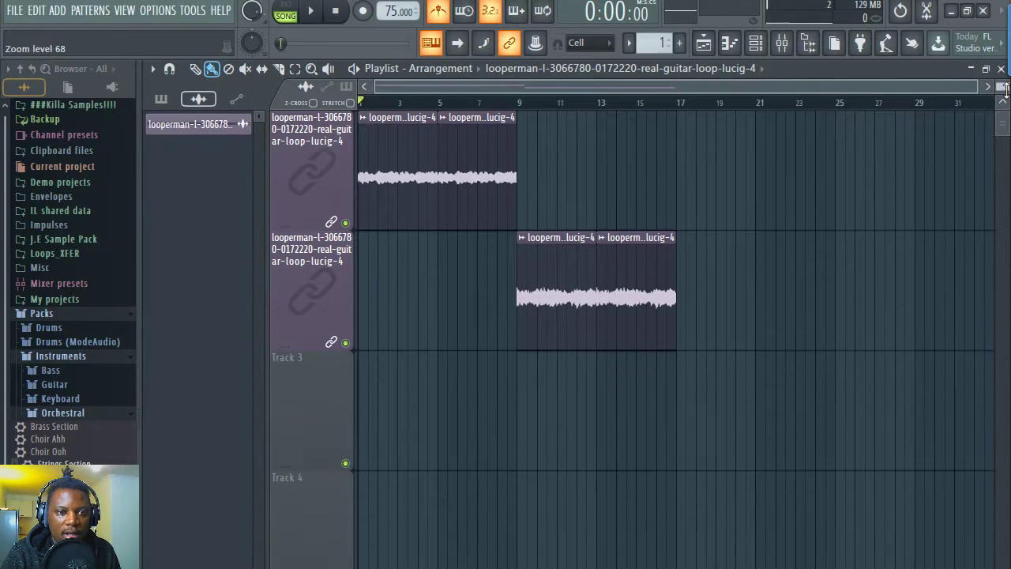
pyautogui.click(438, 10)
pyautogui.press('space')
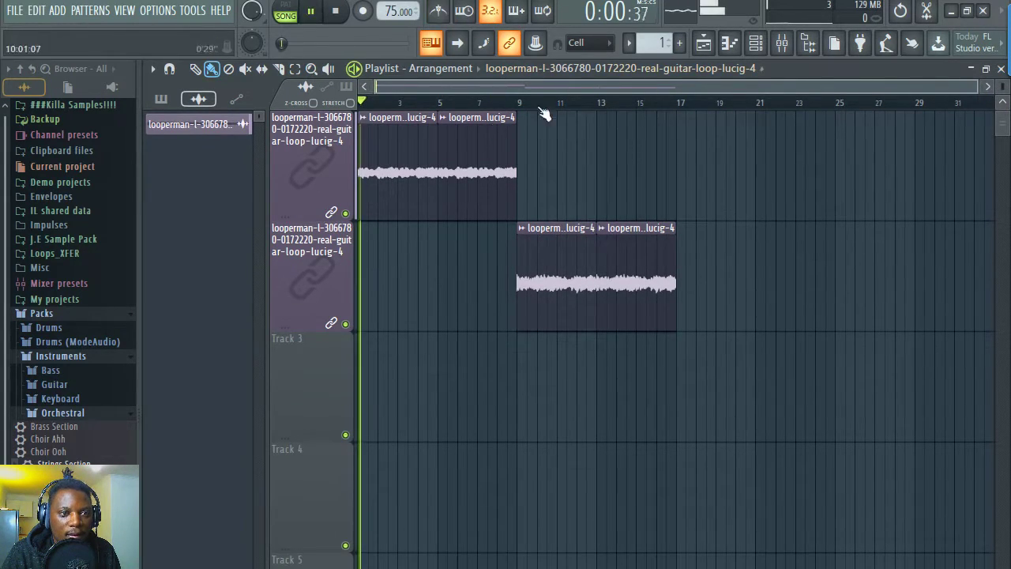
# - Route the guitar loop's audio channel to mixer track 2 and check the channel settings of the Track 2 clip
pyautogui.doubleClick(469, 151)
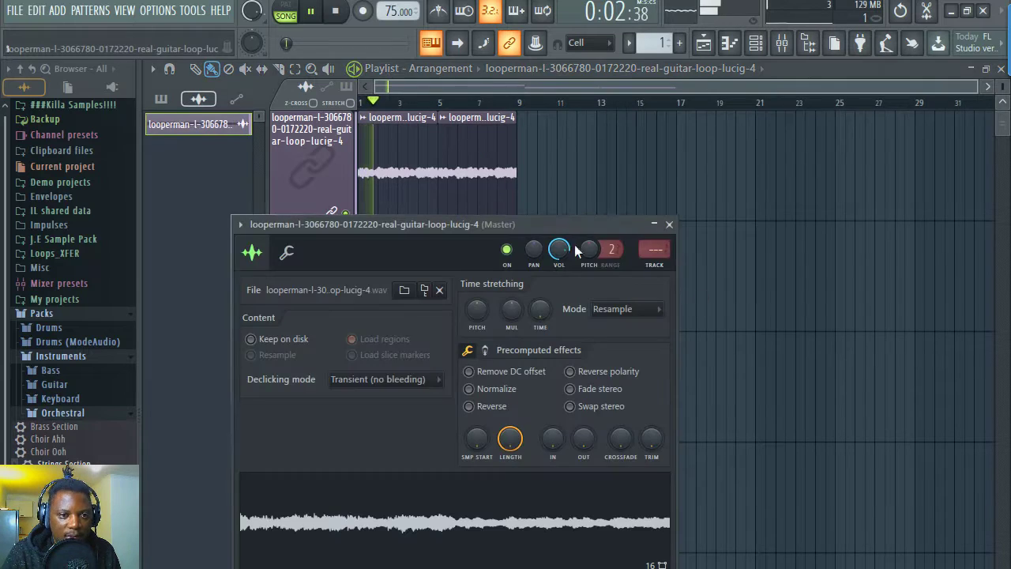
pyautogui.click(655, 249)
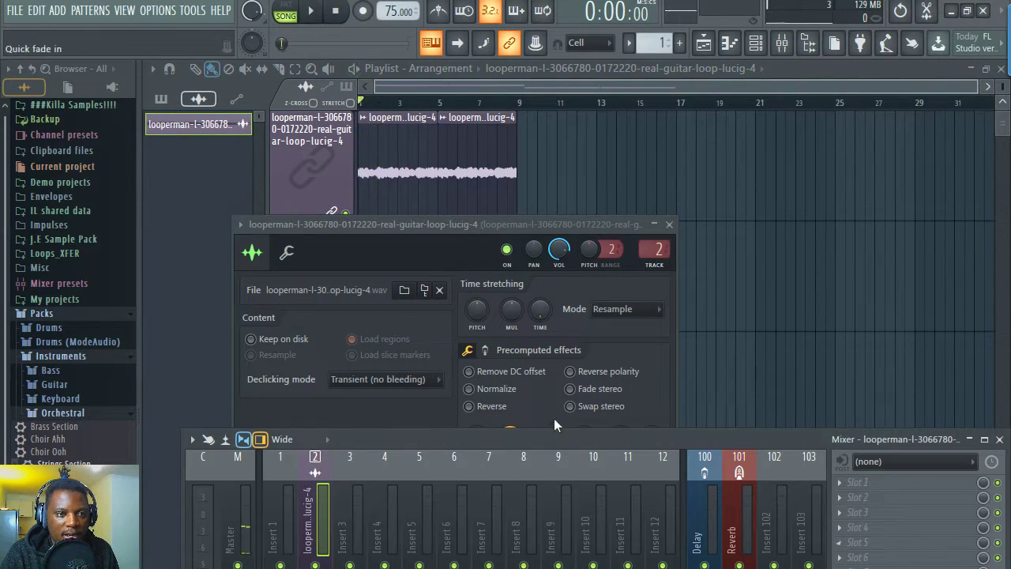
pyautogui.click(669, 224)
pyautogui.press('F9')
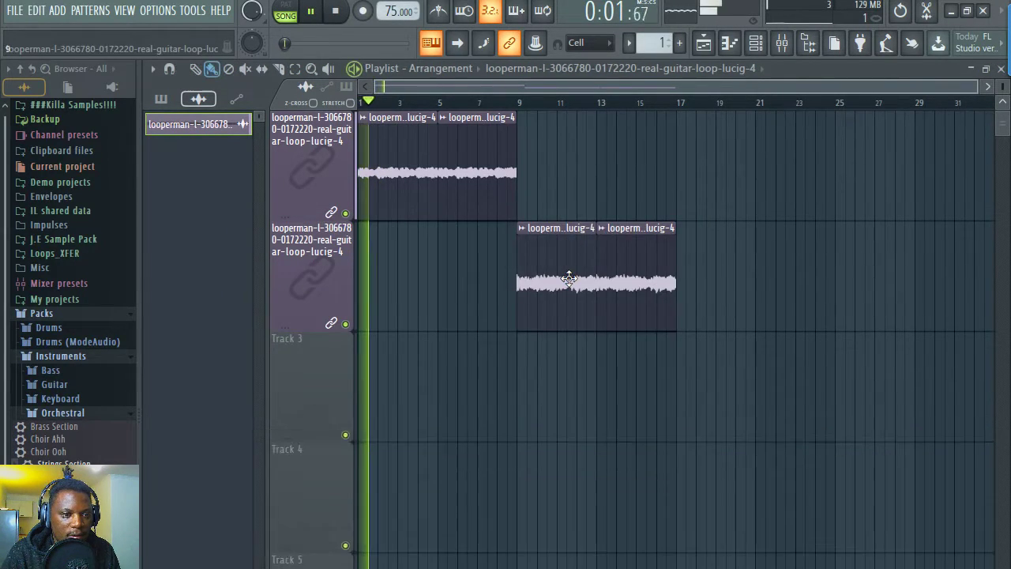
pyautogui.doubleClick(572, 280)
pyautogui.click(669, 224)
# - Load Fruity Blood Overdrive into slot 3 of the guitar loop's mixer track
pyautogui.press('F9')
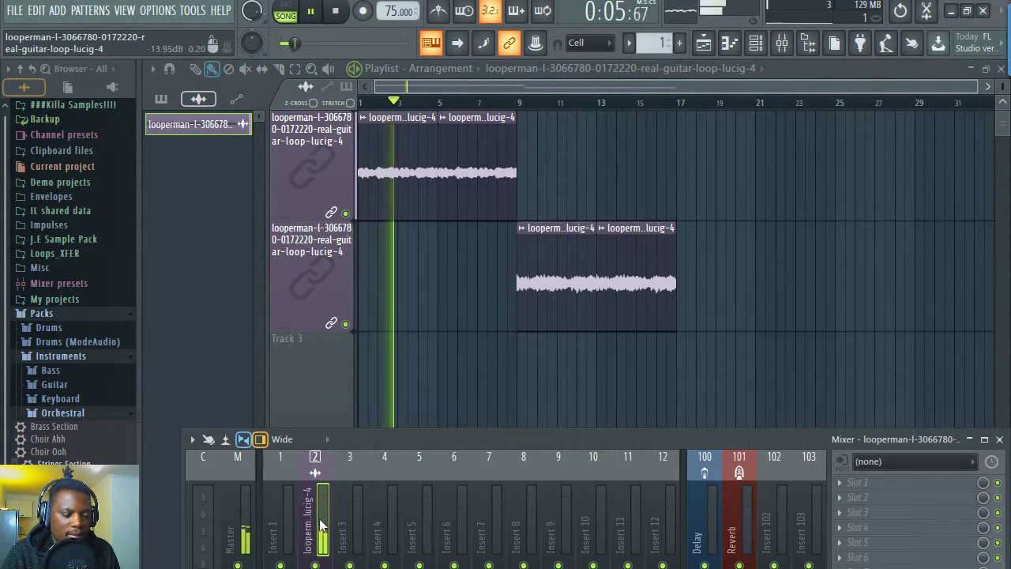
pyautogui.click(900, 540)
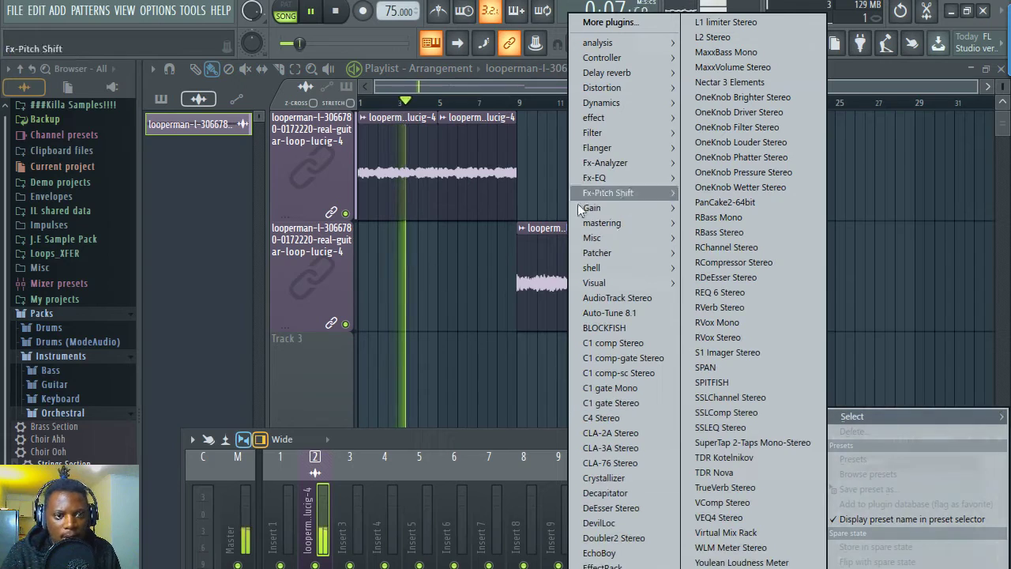
pyautogui.moveTo(632, 86)
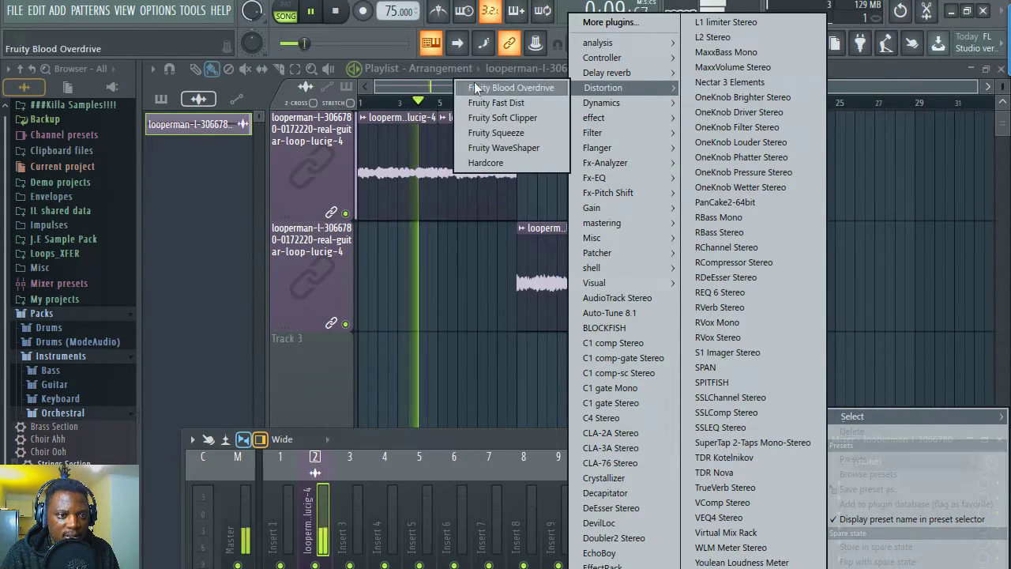
pyautogui.click(534, 87)
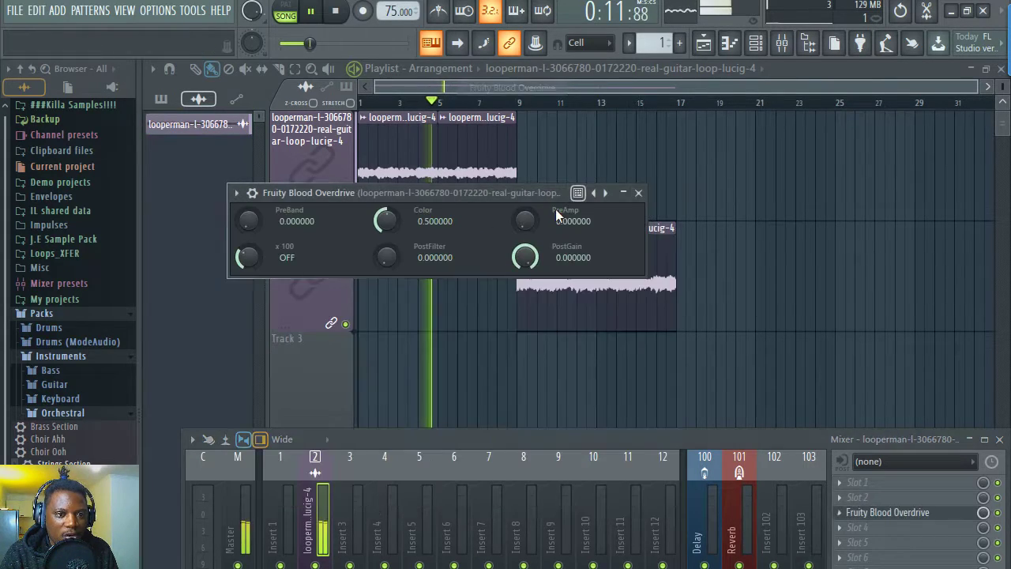
# - Raise the overdrive's PreBand to about 0.55, Color to about 0.89 and PreAmp to about 0.54, ending playback
pyautogui.moveTo(248, 223); pyautogui.dragTo(248, 202)
pyautogui.moveTo(386, 221); pyautogui.dragTo(386, 201)
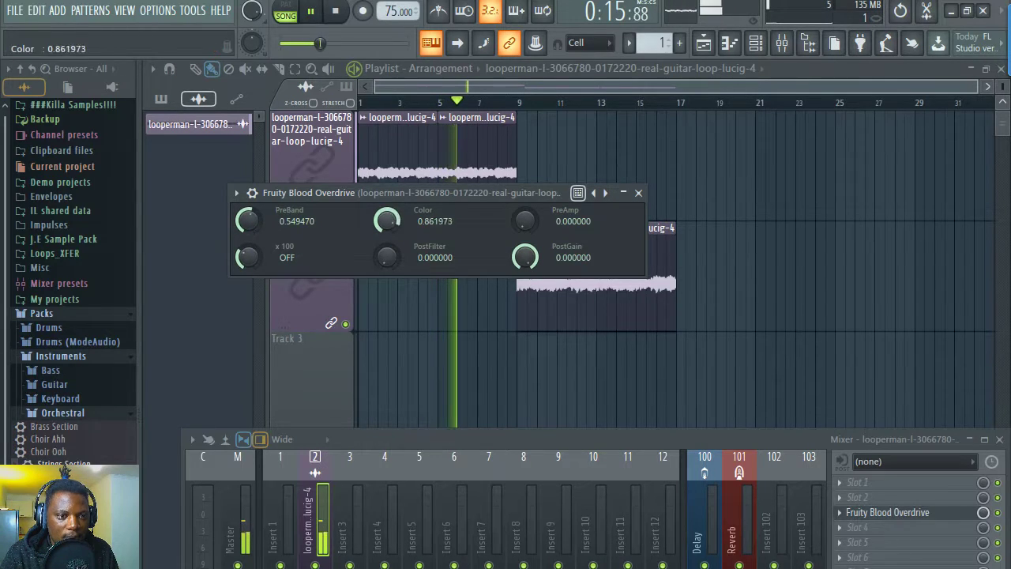
pyautogui.moveTo(524, 221); pyautogui.dragTo(525, 201)
pyautogui.press('space')
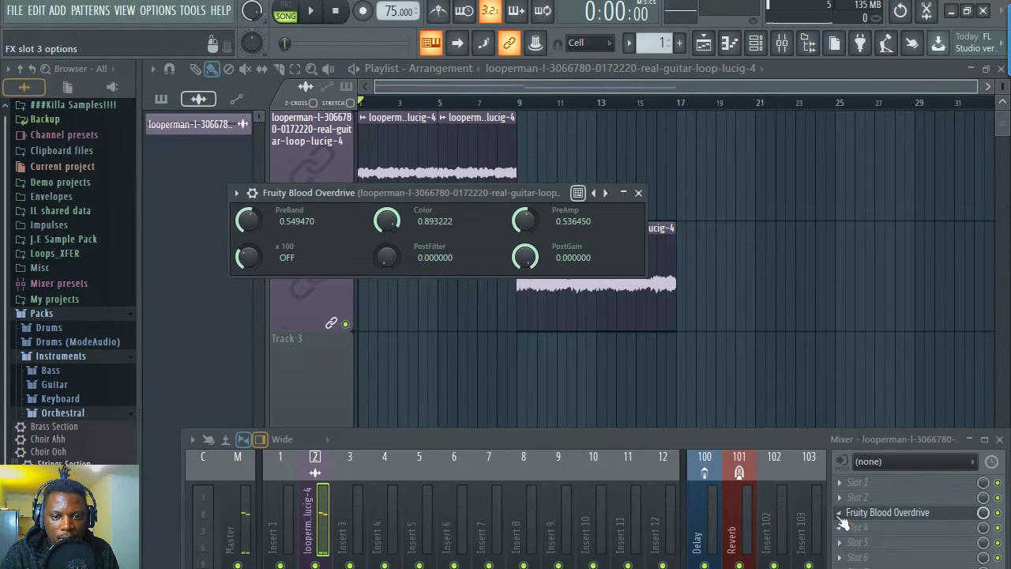
# - Replace Fruity Blood Overdrive in slot 3 with Hardcore and turn down the DIST amount on its distortion pedal
pyautogui.click(840, 512)
pyautogui.moveTo(856, 416)
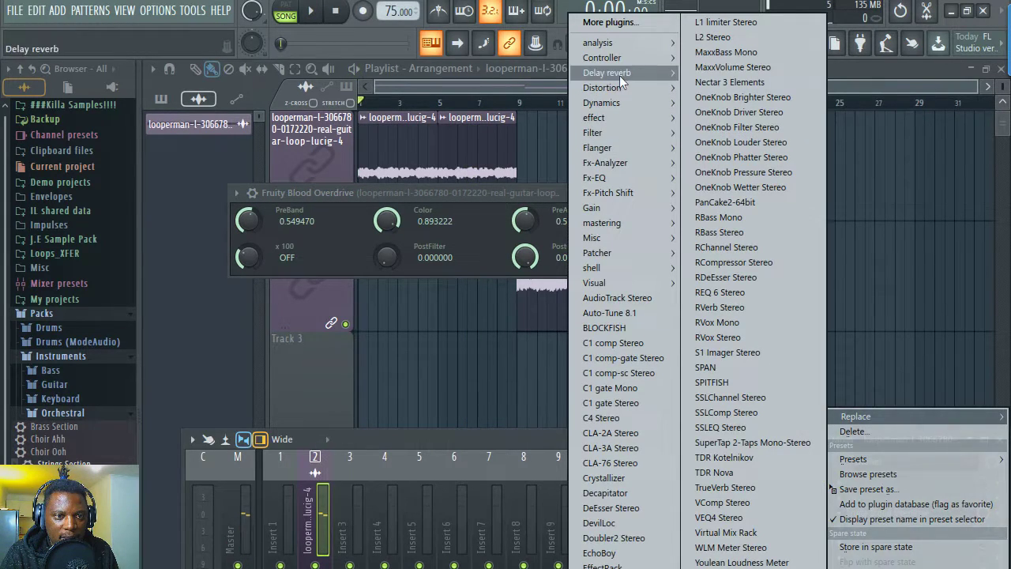
pyautogui.moveTo(618, 88)
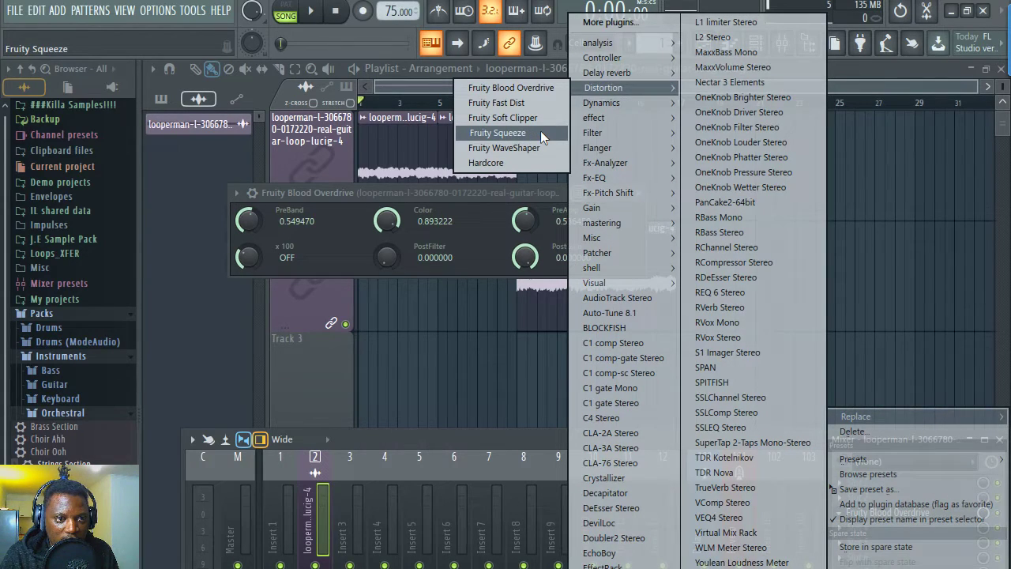
pyautogui.click(495, 163)
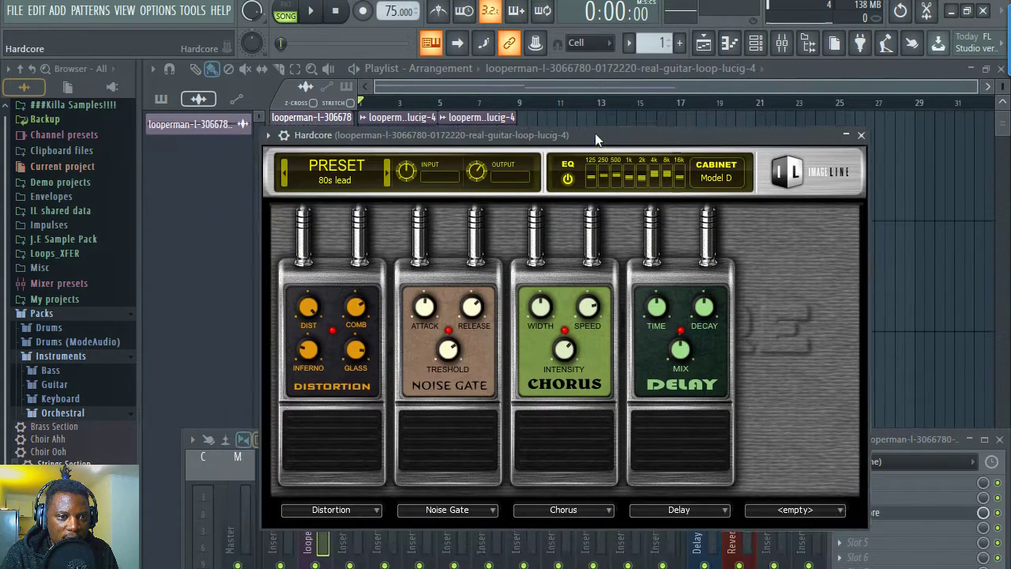
pyautogui.moveTo(523, 135); pyautogui.dragTo(568, 142)
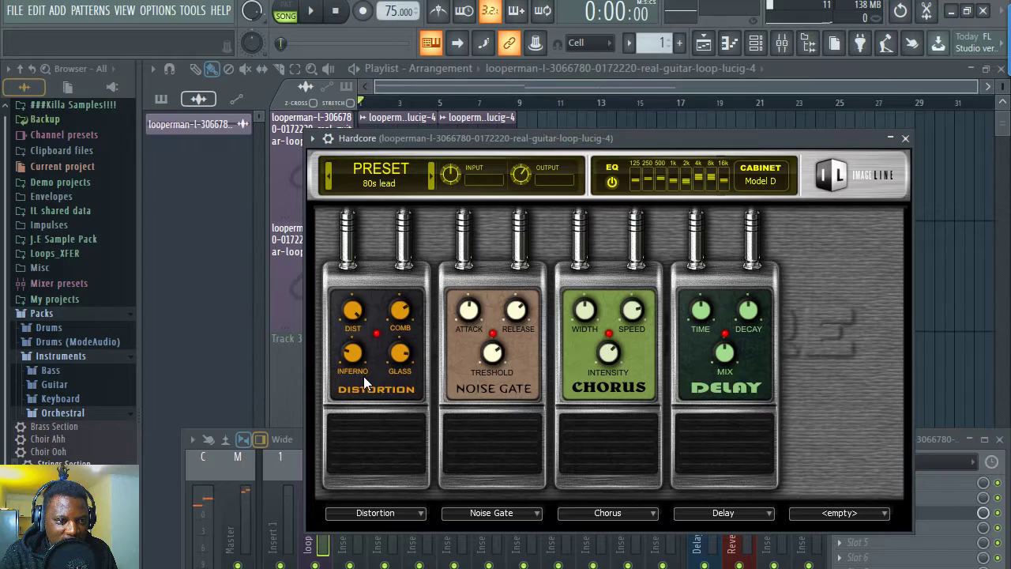
pyautogui.click(345, 319)
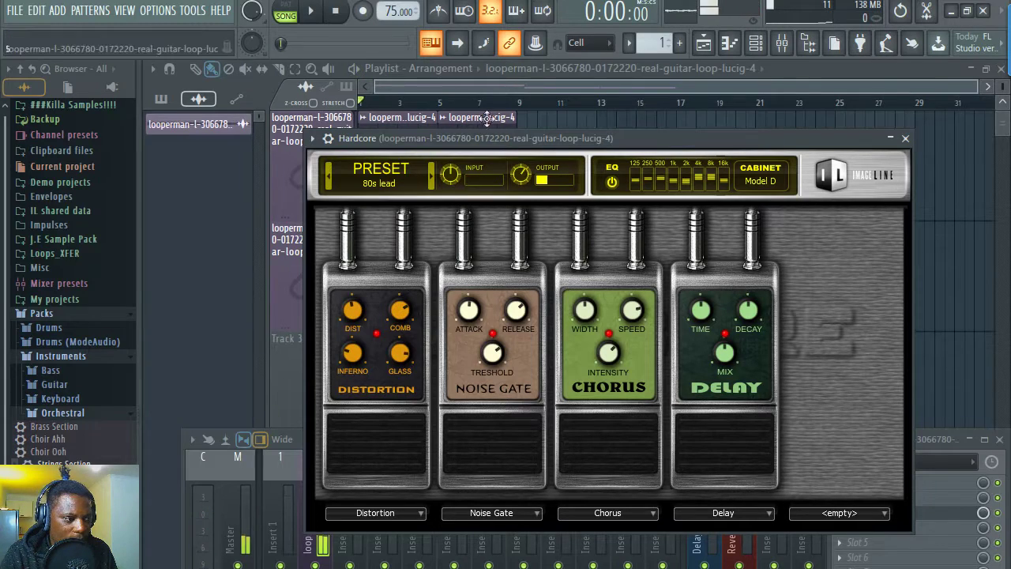
pyautogui.moveTo(528, 138); pyautogui.dragTo(616, 163)
# - Lower the guitar loop's channel volume to about 6% and play the arrangement through Hardcore
pyautogui.click(772, 73)
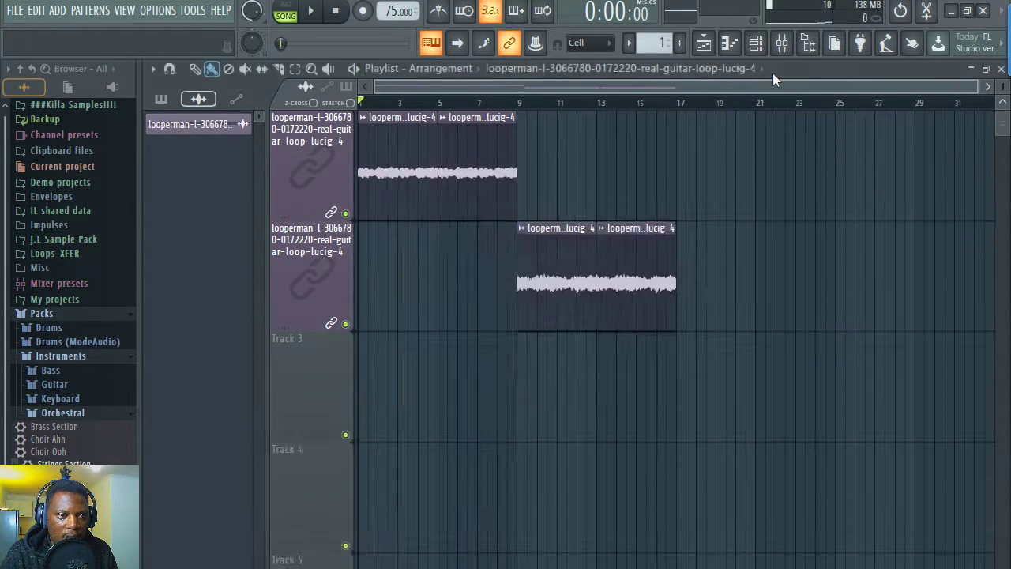
pyautogui.click(773, 73)
pyautogui.click(782, 43)
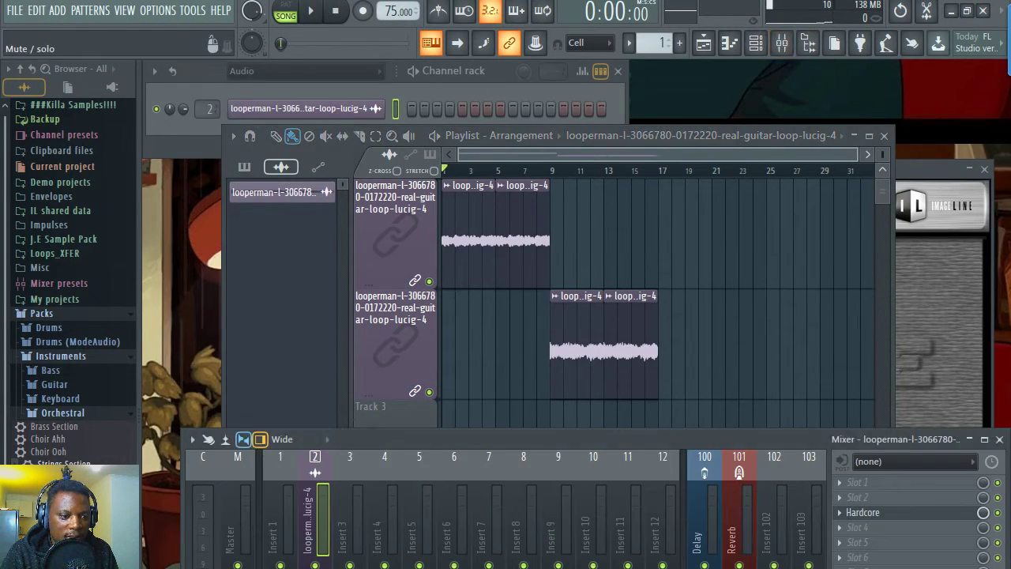
pyautogui.click(300, 108)
pyautogui.moveTo(189, 109); pyautogui.dragTo(189, 111)
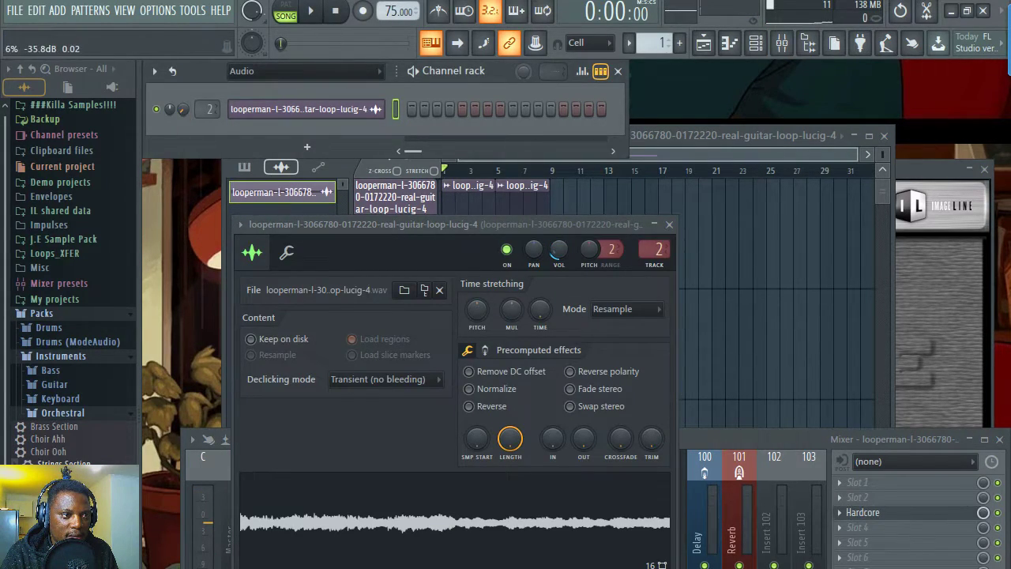
pyautogui.press('space')
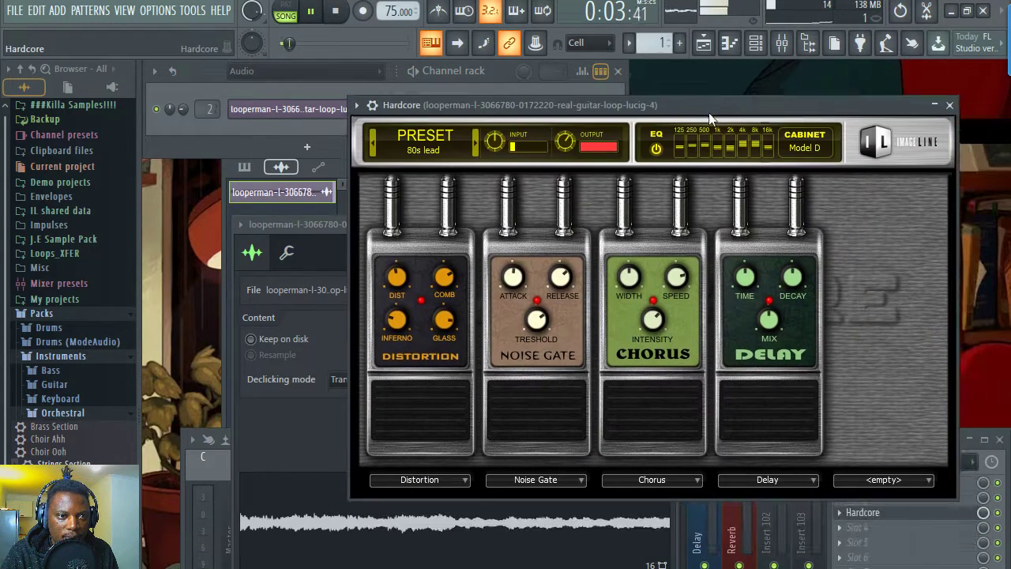
pyautogui.moveTo(709, 113); pyautogui.dragTo(705, 101)
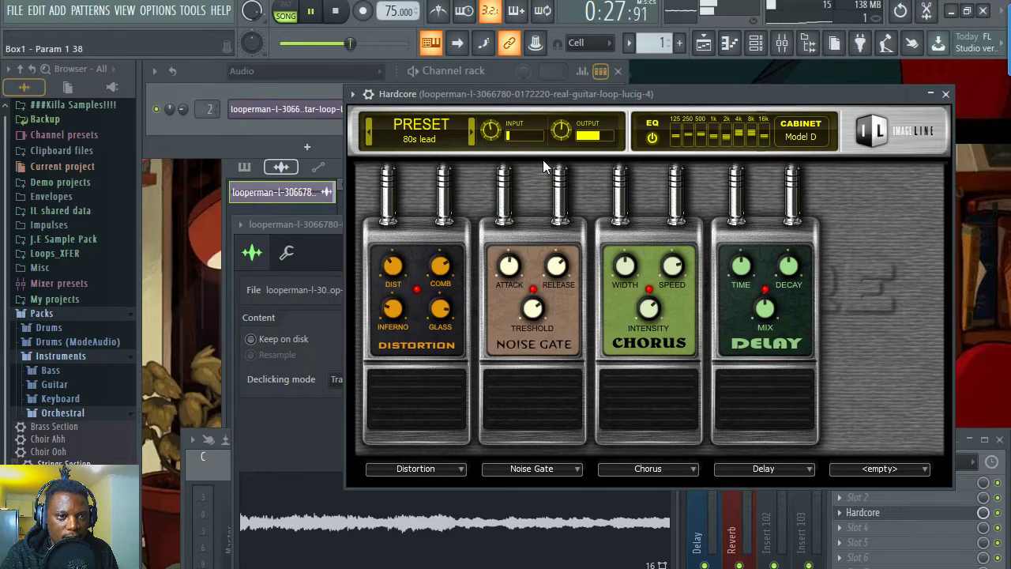
# - Replay the arrangement from the start, raise the guitar loop's channel volume to about 55% and stop playback
pyautogui.click(186, 81)
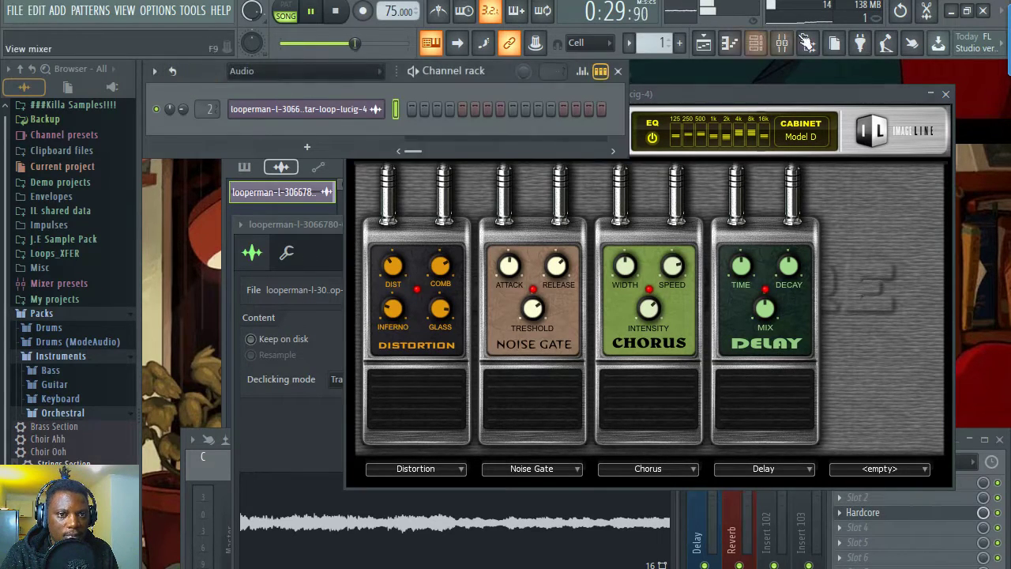
pyautogui.click(712, 43)
pyautogui.press('space')
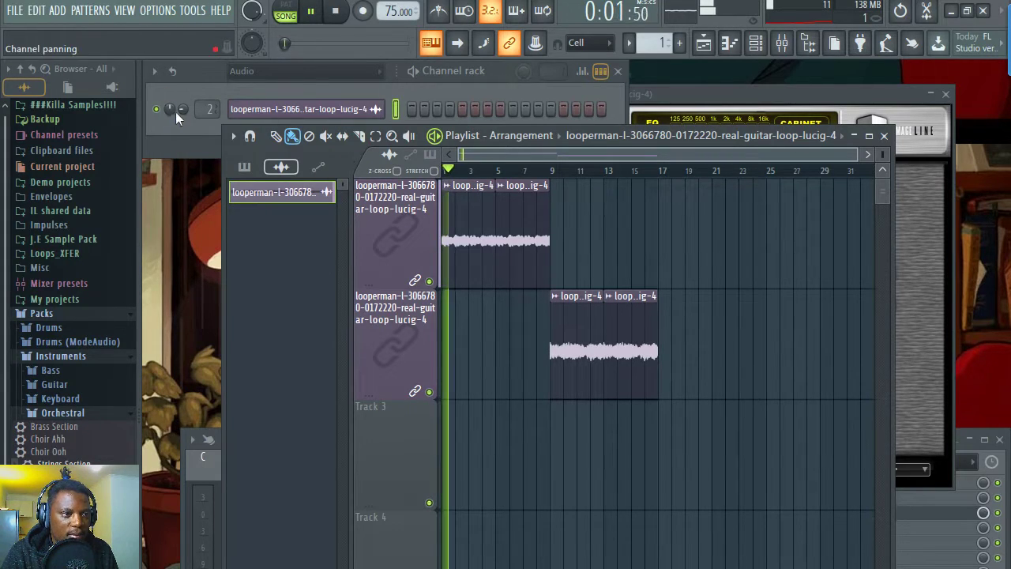
pyautogui.click(175, 112)
pyautogui.moveTo(183, 109); pyautogui.dragTo(182, 108)
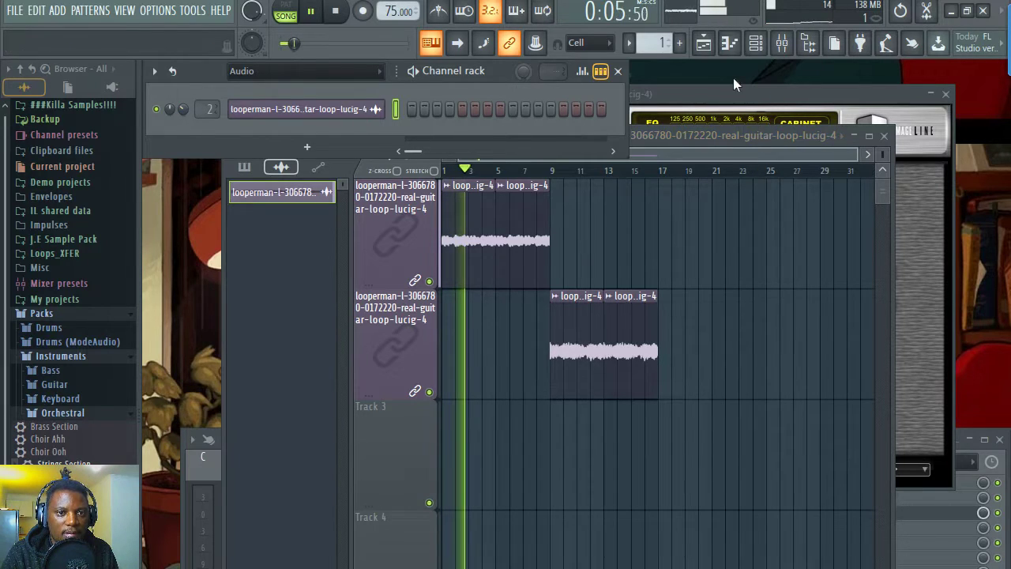
pyautogui.click(782, 42)
pyautogui.moveTo(297, 43); pyautogui.dragTo(300, 42)
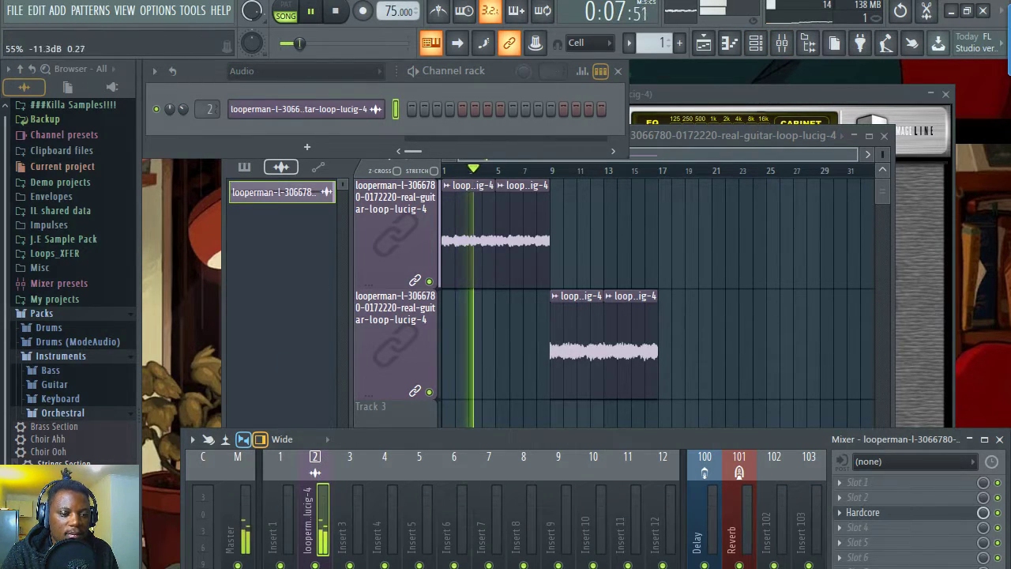
pyautogui.click(742, 158)
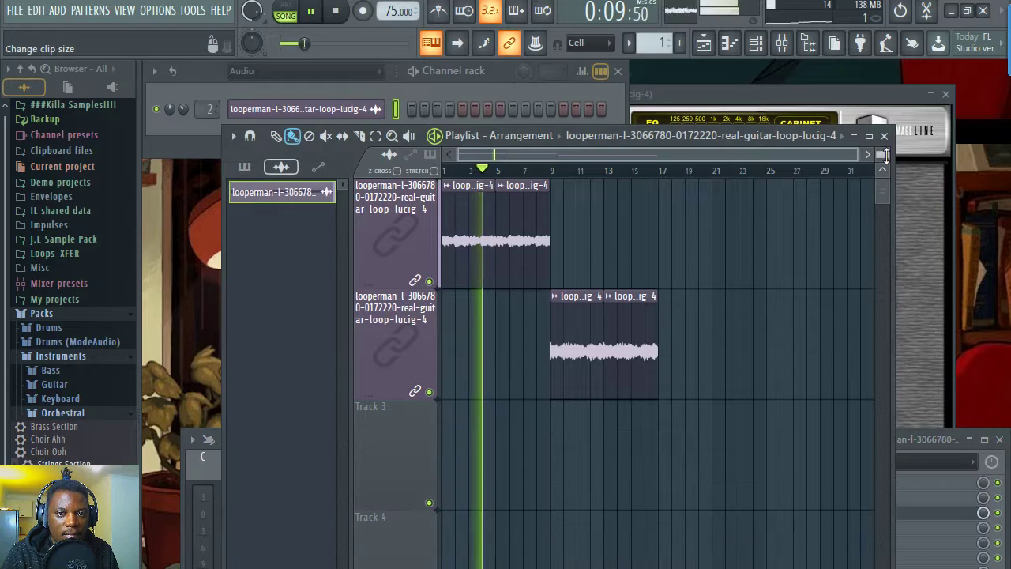
pyautogui.scroll(-2, 883, 155)
pyautogui.scroll(1, 513, 155)
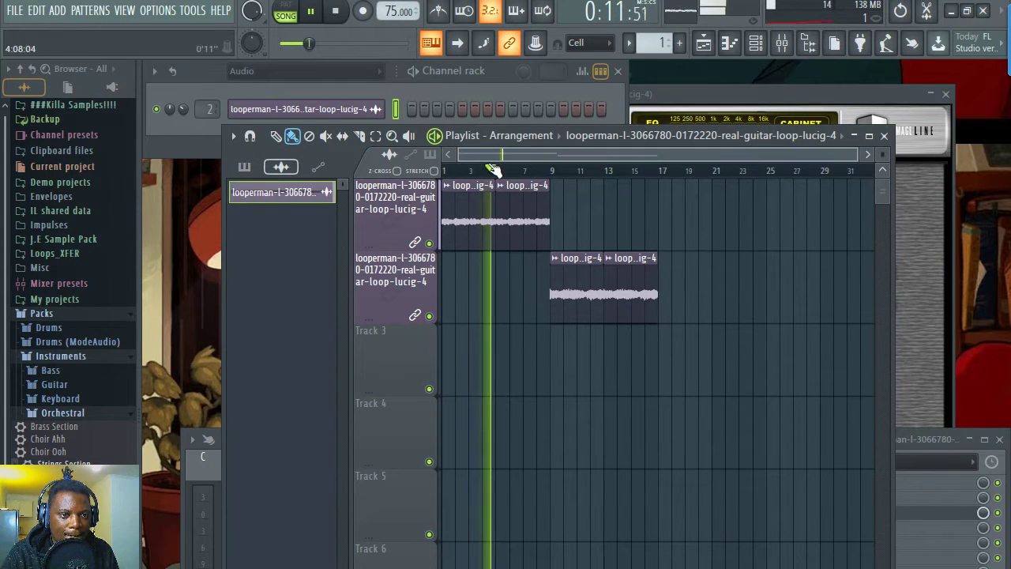
pyautogui.press('space')
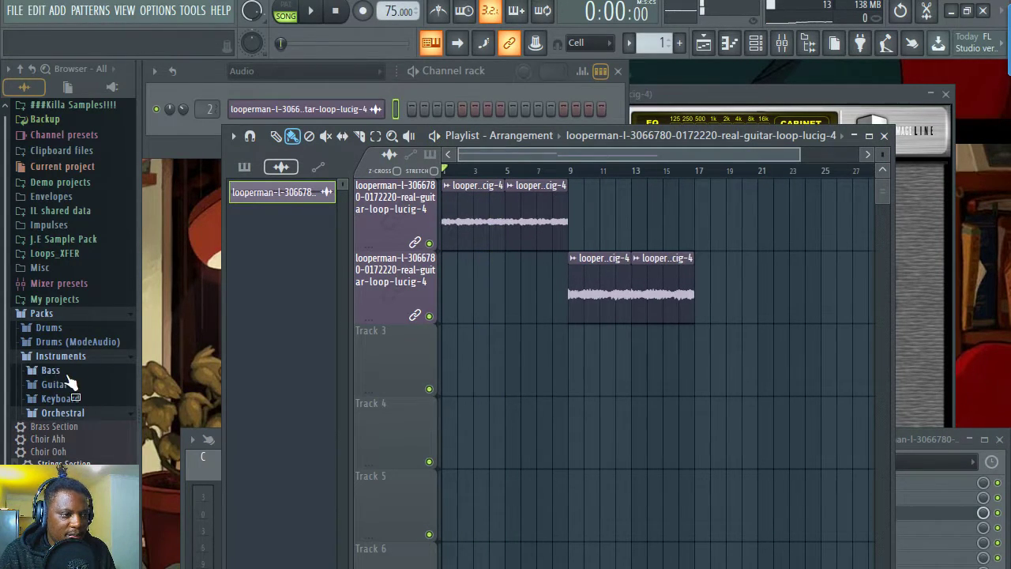
# - Find the Bass folder under Packs, Legacy, Instruments in the browser and preview the HIP_Bass sample
pyautogui.click(51, 369)
pyautogui.rightClick(59, 405)
pyautogui.click(56, 408)
pyautogui.click(63, 355)
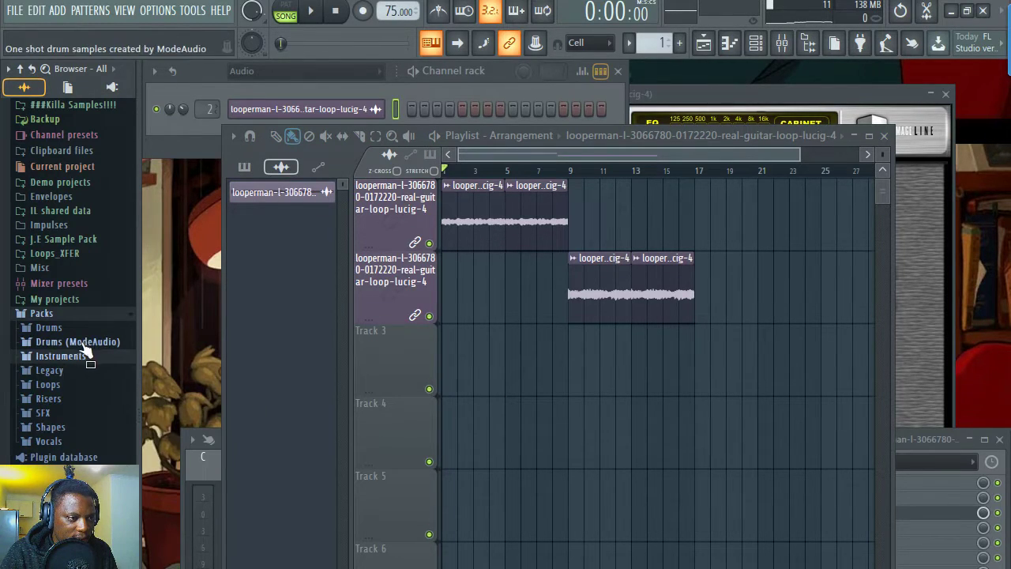
pyautogui.click(52, 371)
pyautogui.click(75, 385)
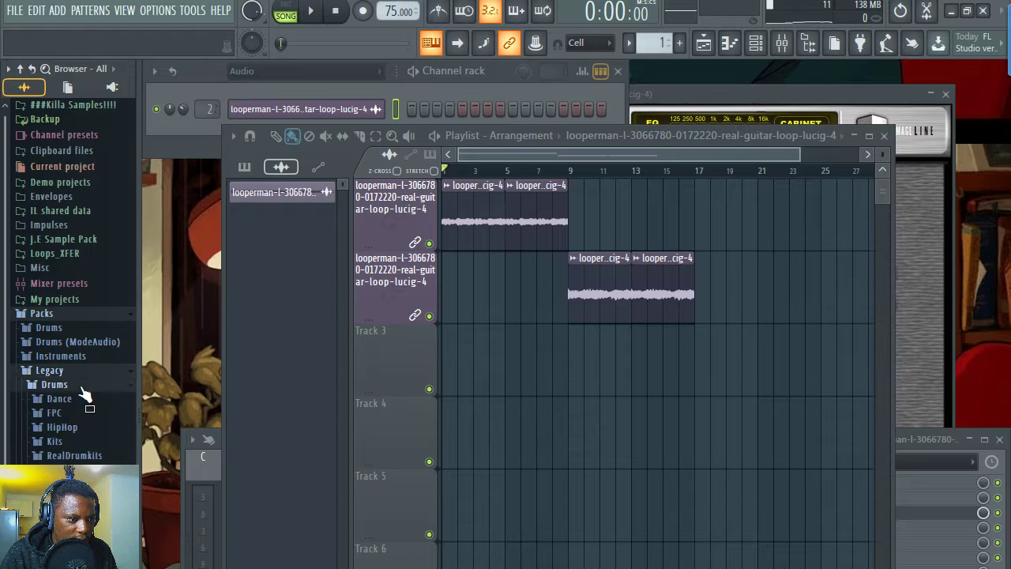
pyautogui.click(79, 385)
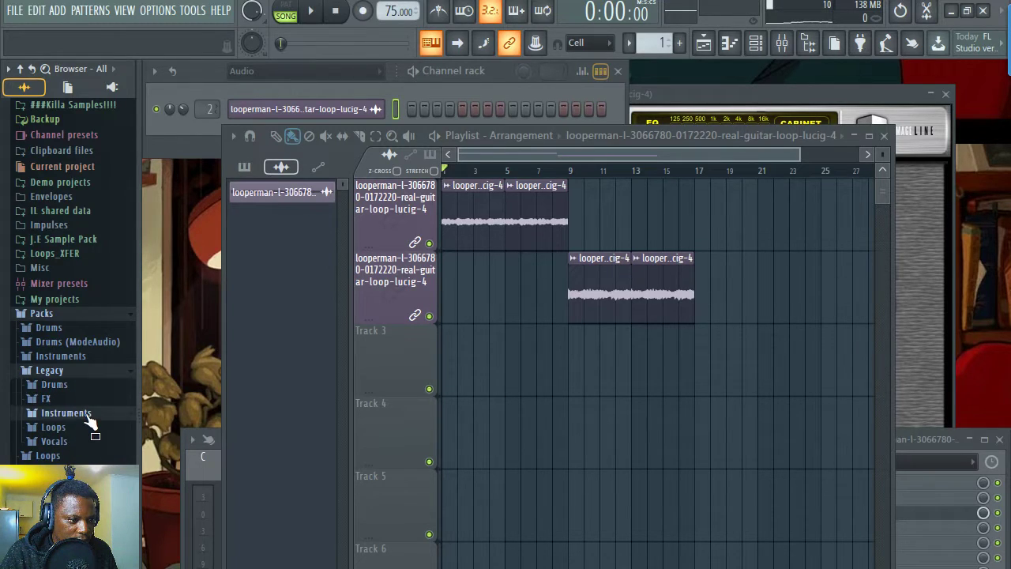
pyautogui.click(57, 427)
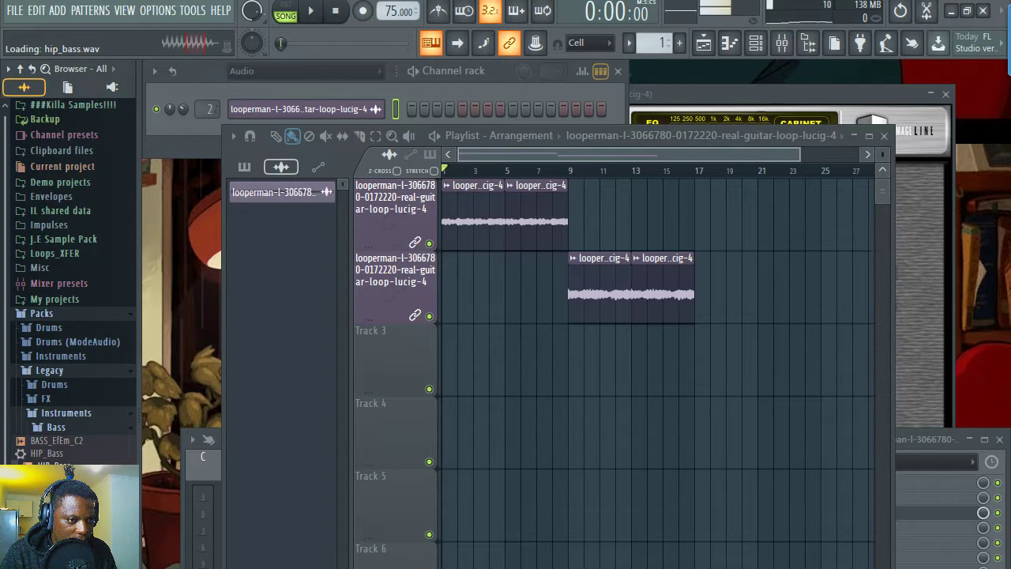
# - Load HIP_Bass into a new sampler channel and audition its sound
pyautogui.click(480, 84)
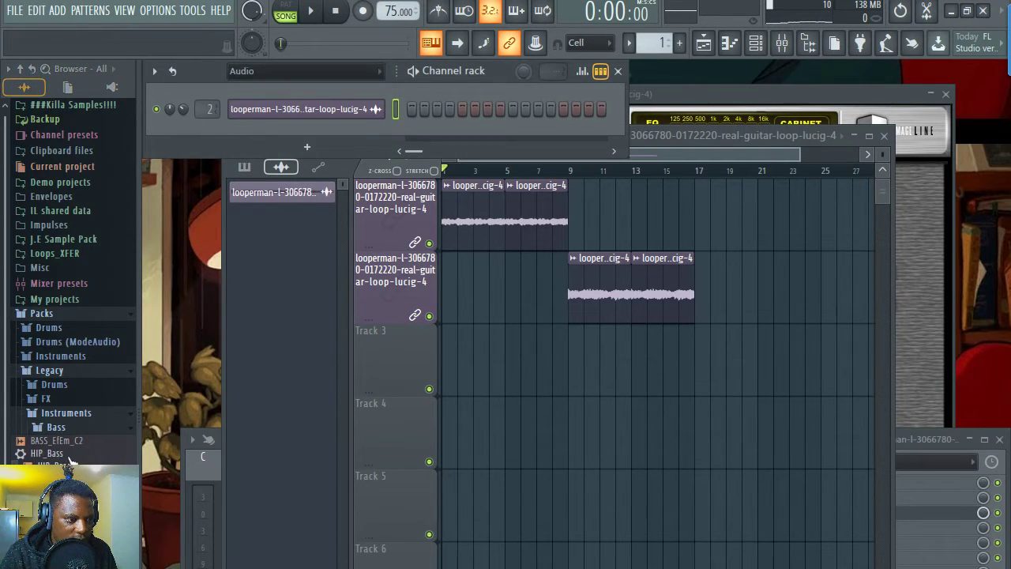
pyautogui.rightClick(70, 458)
pyautogui.click(158, 478)
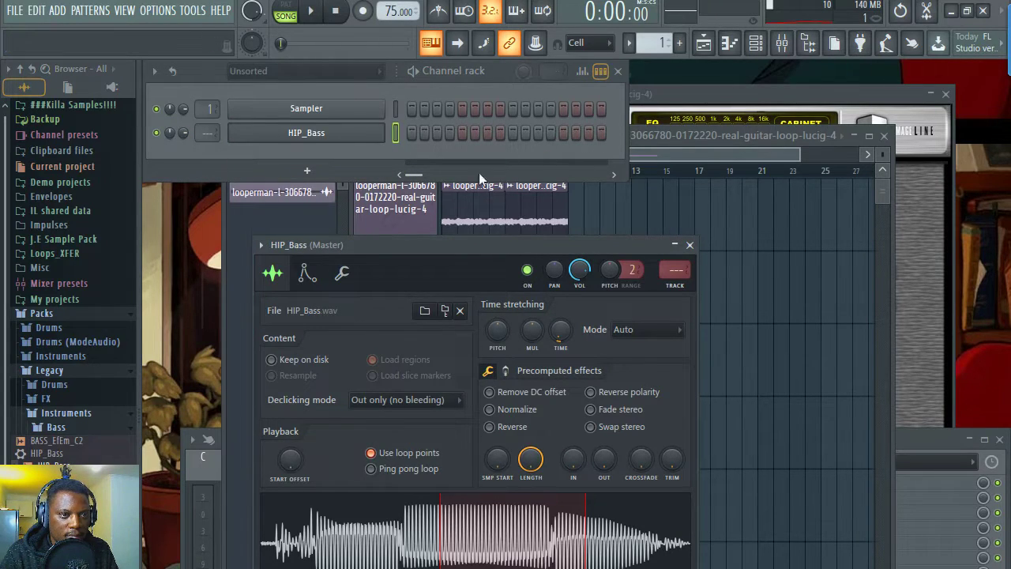
pyautogui.click(447, 44)
pyautogui.click(470, 85)
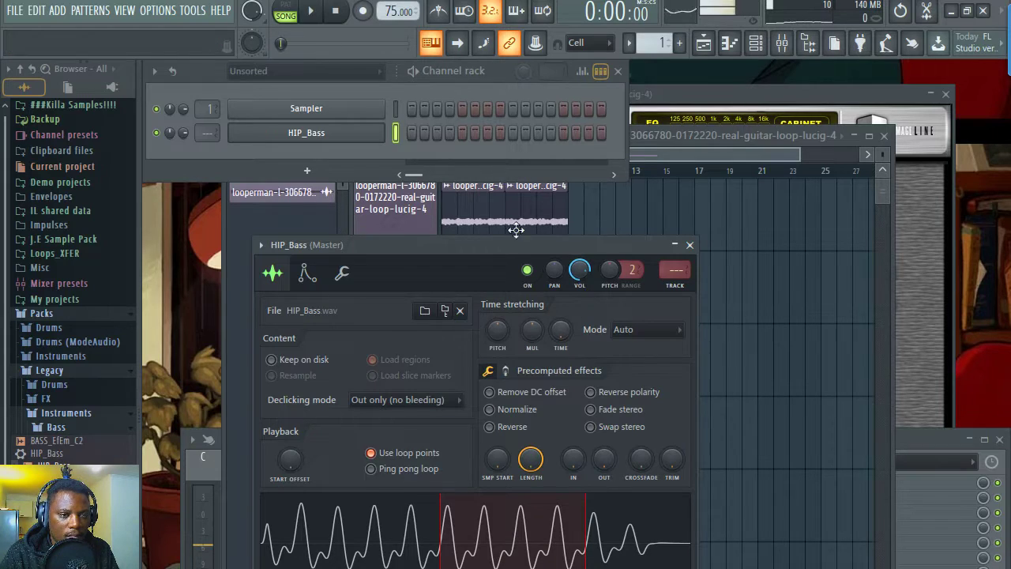
# - Set the song position to bar 6 in the playlist and open the HIP_Bass piano roll below the channel rack
pyautogui.press('F5')
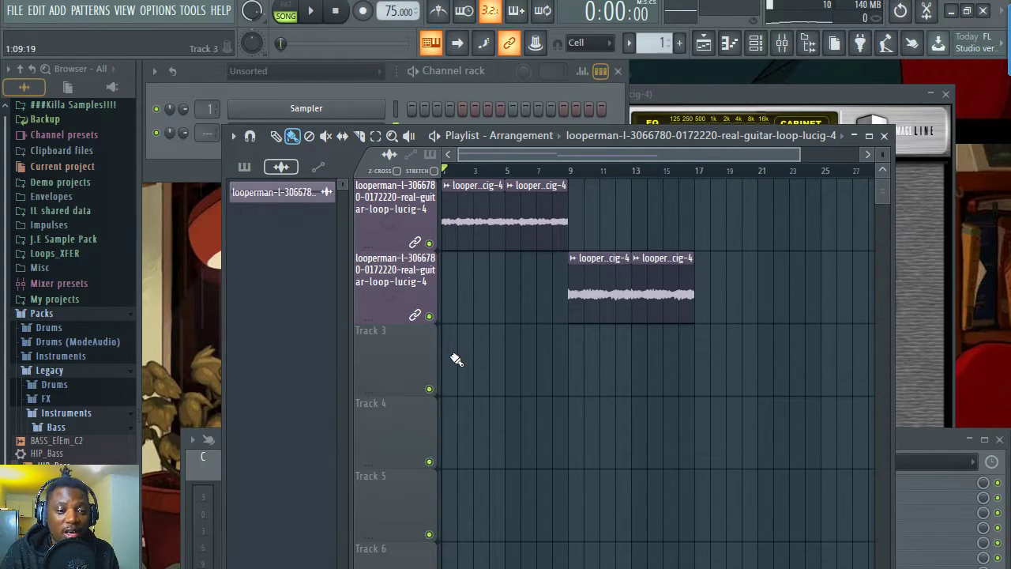
pyautogui.click(482, 91)
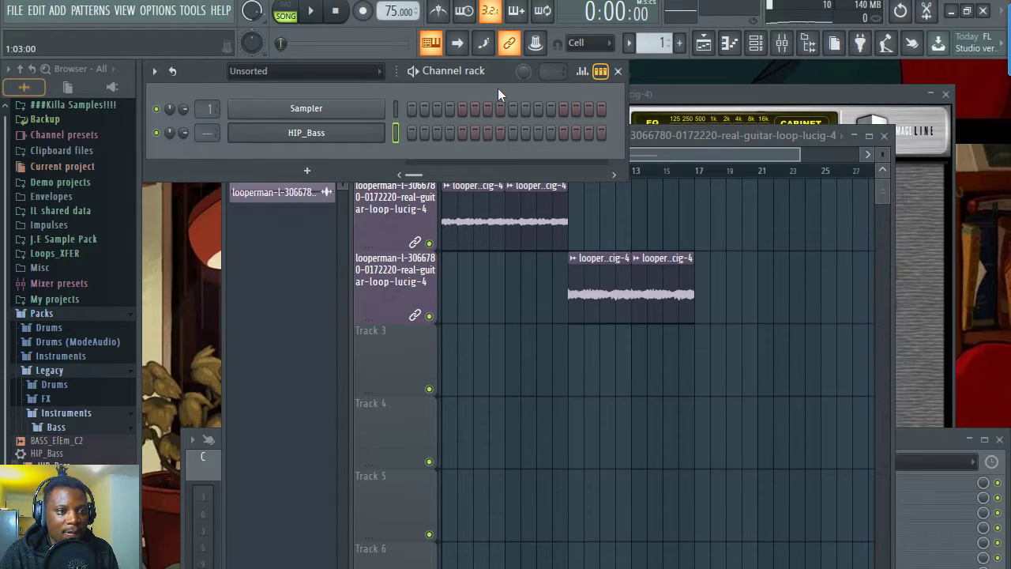
pyautogui.rightClick(377, 131)
pyautogui.click(453, 129)
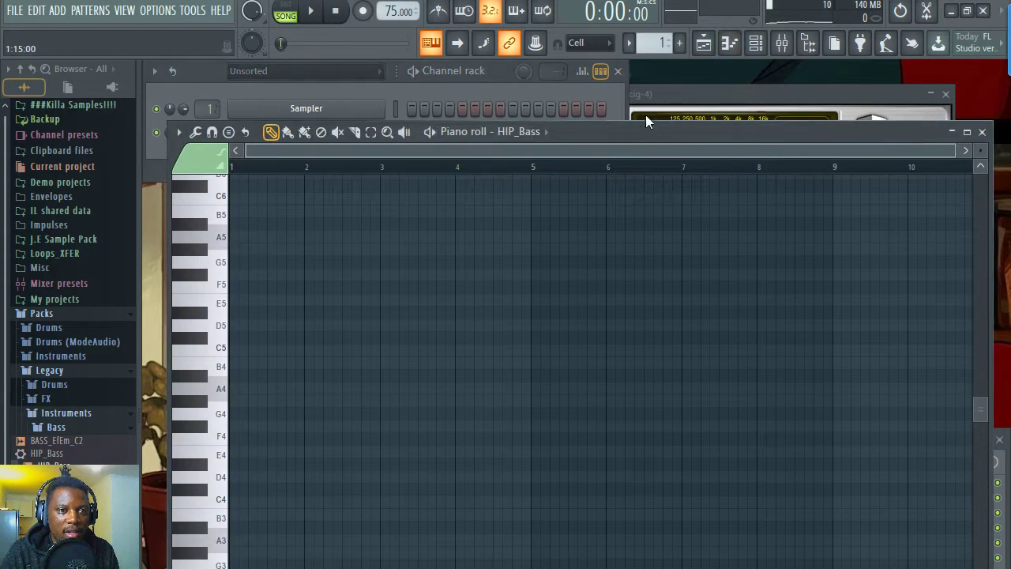
pyautogui.moveTo(657, 200); pyautogui.dragTo(649, 230)
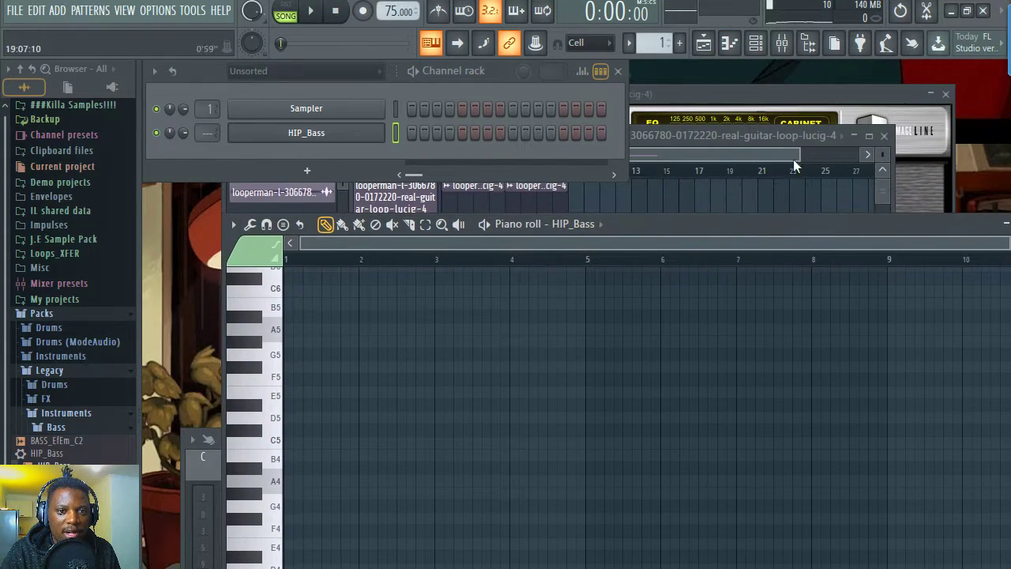
pyautogui.click(778, 165)
pyautogui.click(503, 82)
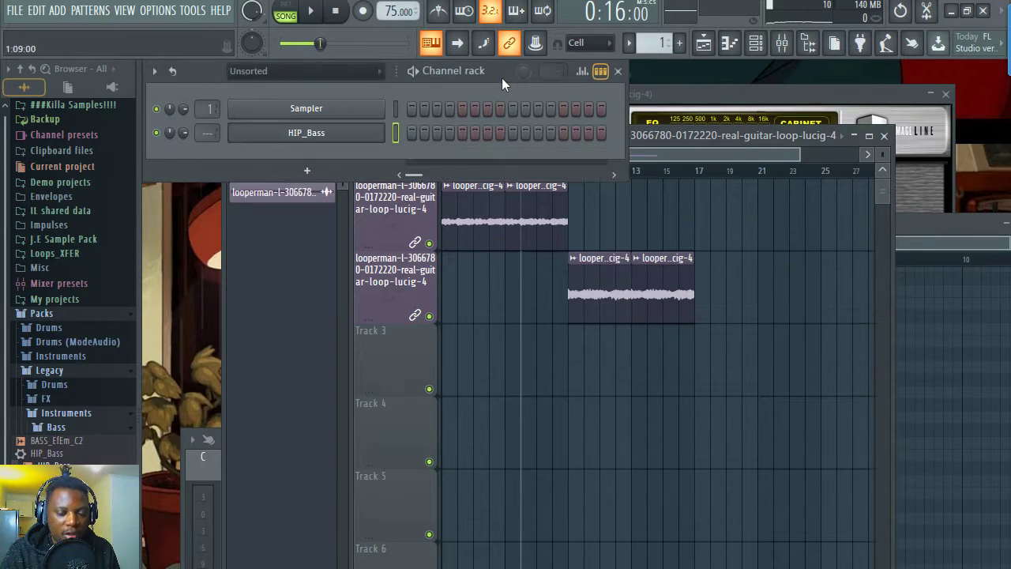
pyautogui.click(197, 495)
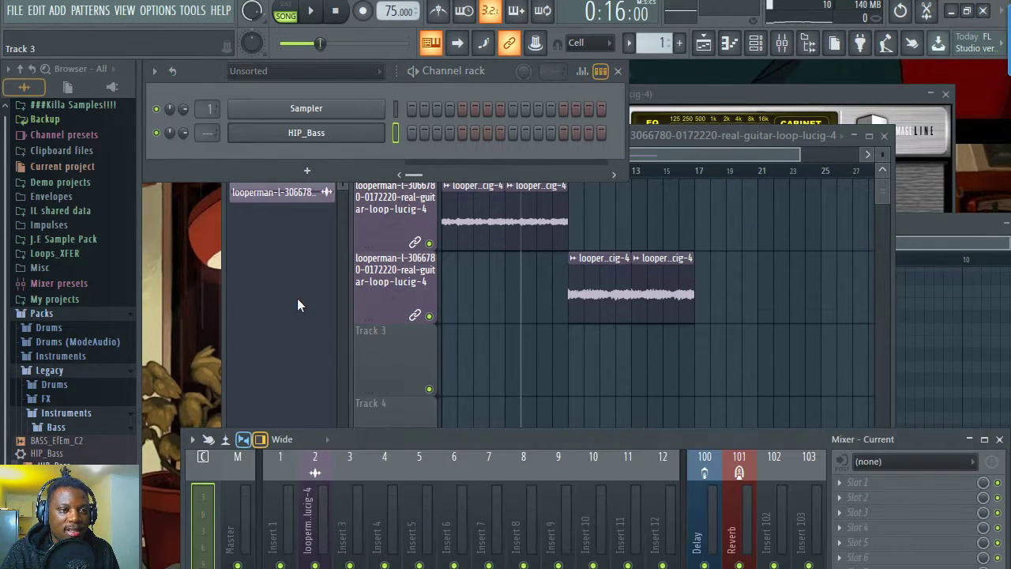
pyautogui.rightClick(384, 130)
pyautogui.click(403, 131)
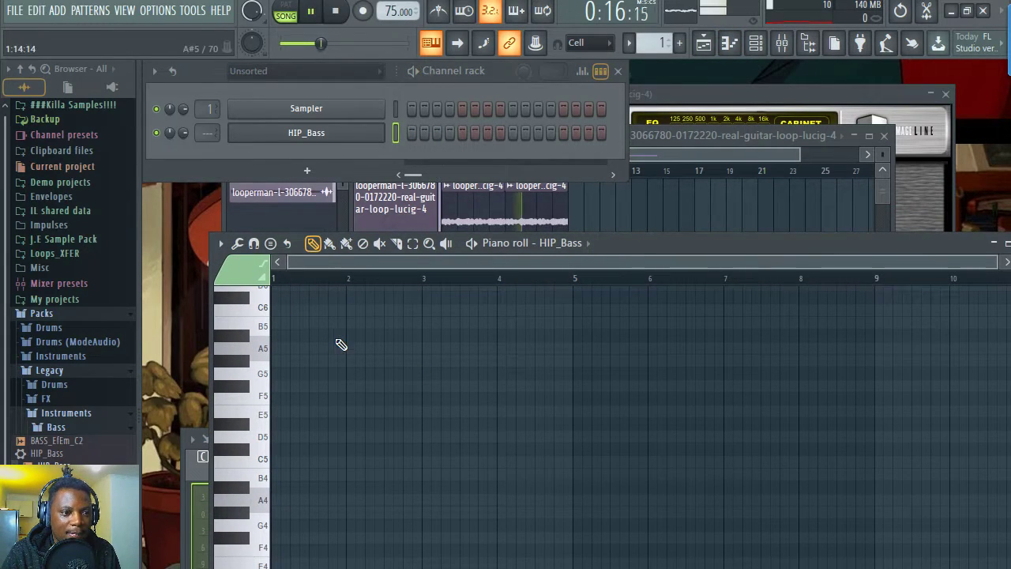
# - Draw a C5 note about one bar long at bar 1 of the HIP_Bass piano roll and stop playback
pyautogui.click(276, 461)
pyautogui.press('space')
pyautogui.moveTo(280, 466); pyautogui.dragTo(348, 467)
# - Place Pattern 1 at bar 1 of Track 3 in the playlist and start playback
pyautogui.click(790, 158)
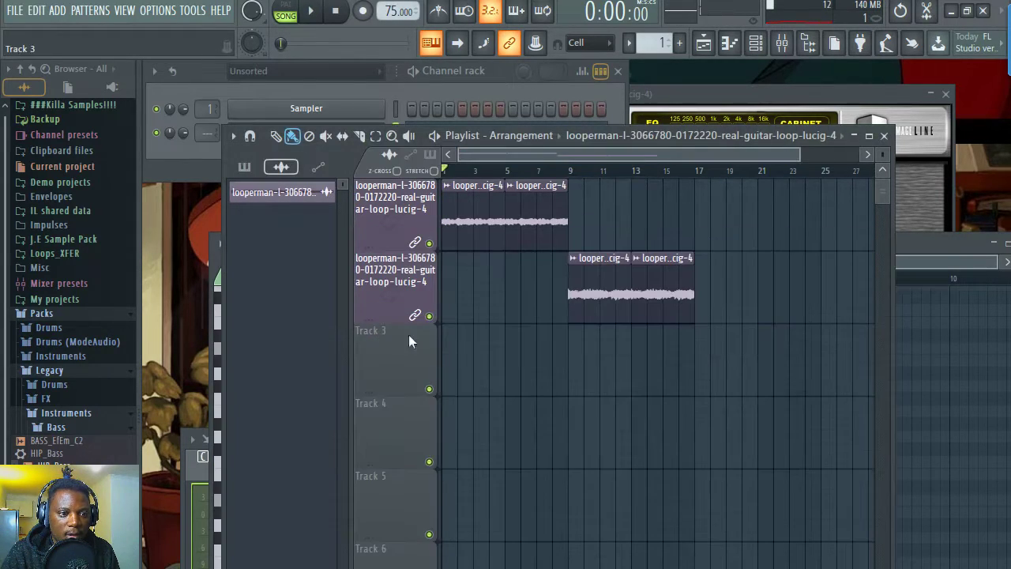
pyautogui.click(446, 365)
pyautogui.rightClick(498, 365)
pyautogui.click(254, 173)
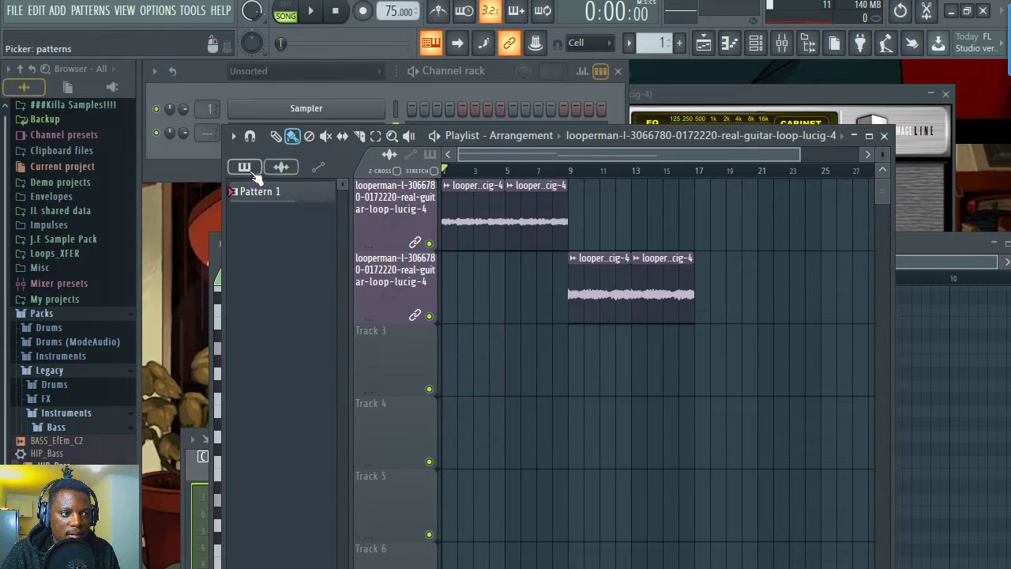
pyautogui.click(261, 192)
pyautogui.click(452, 358)
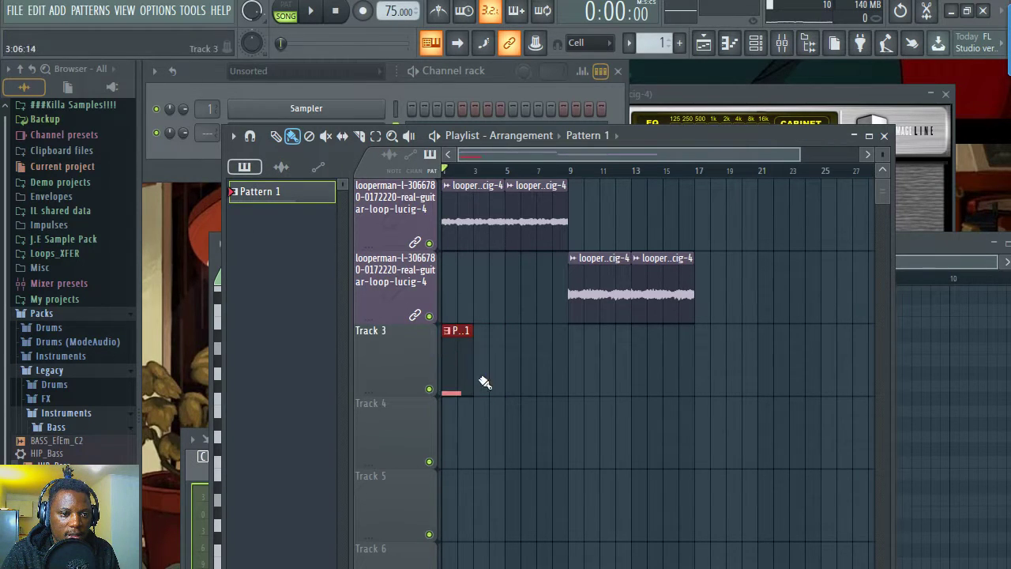
pyautogui.press('space')
# - Extend the HIP_Bass C5 note to one full bar and add half-bar A4 and G#4 notes in succession across bar 2
pyautogui.doubleClick(456, 368)
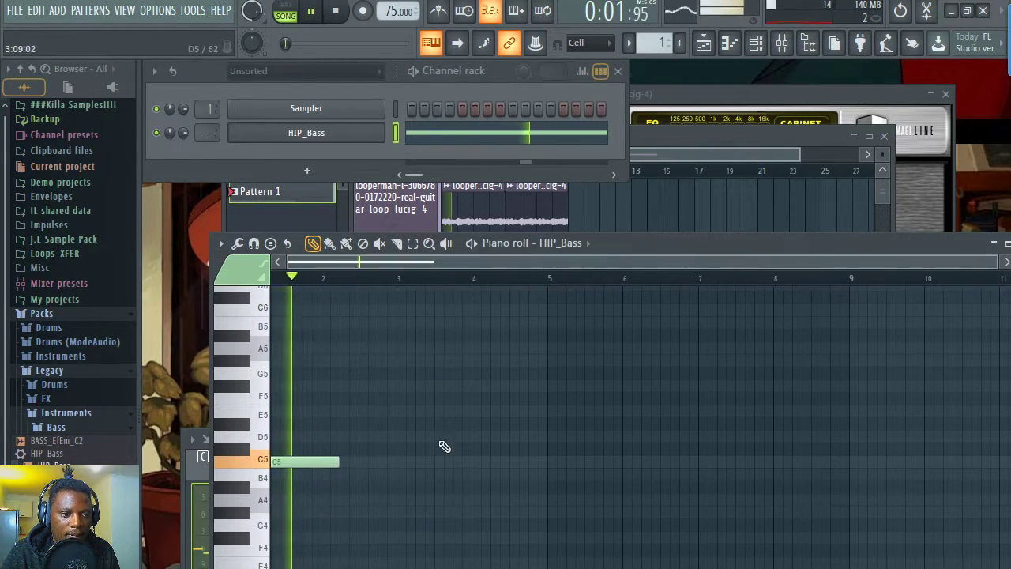
pyautogui.click(350, 500)
pyautogui.moveTo(366, 463); pyautogui.dragTo(349, 463)
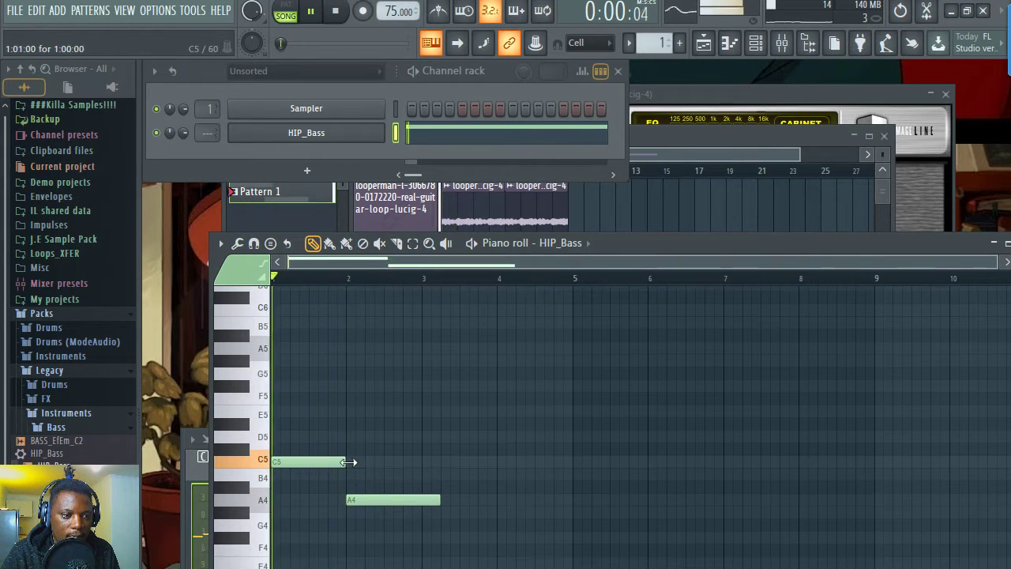
pyautogui.scroll(2, 343, 267)
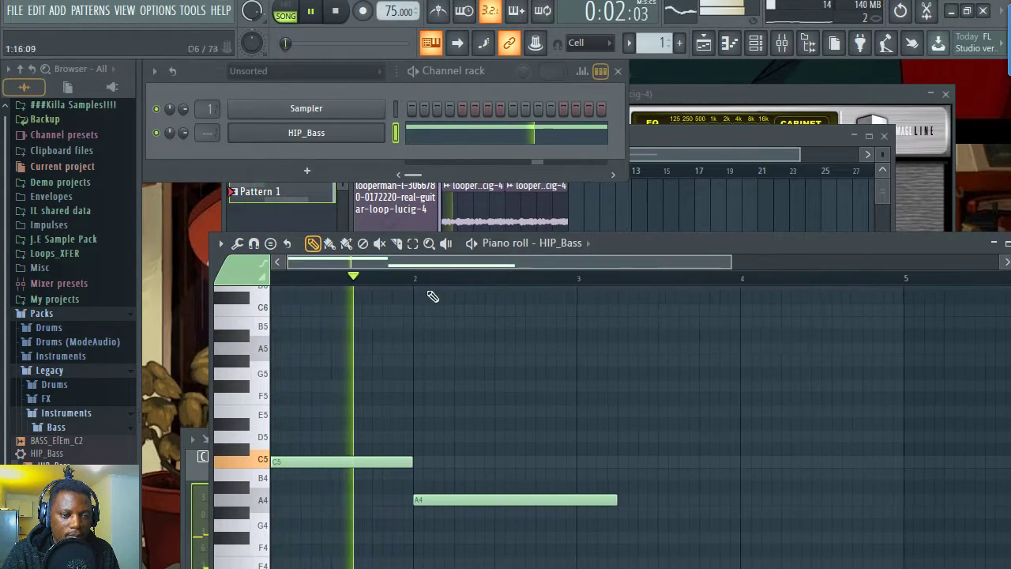
pyautogui.scroll(-3, 395, 293)
pyautogui.scroll(2, 510, 260)
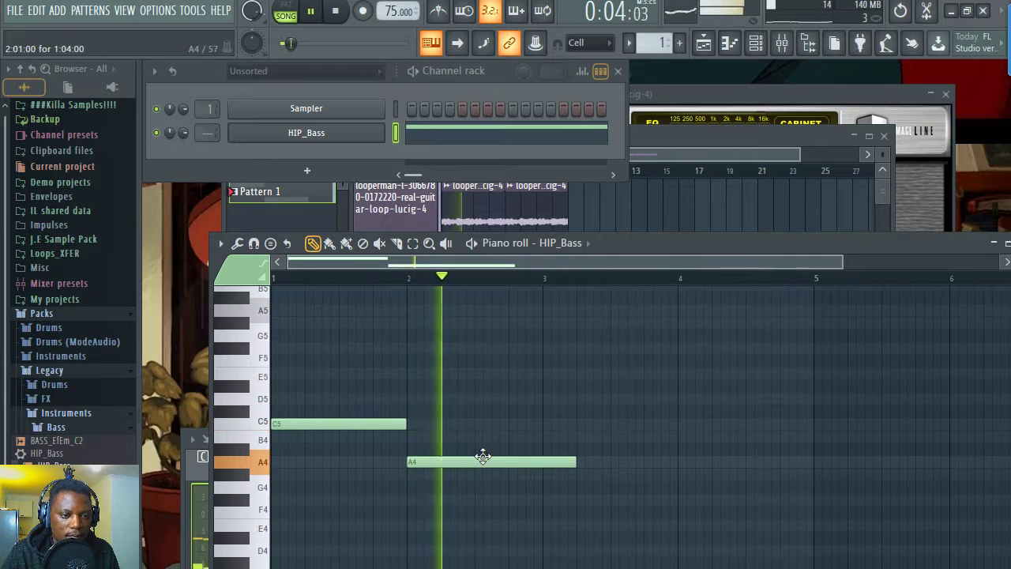
pyautogui.press('space')
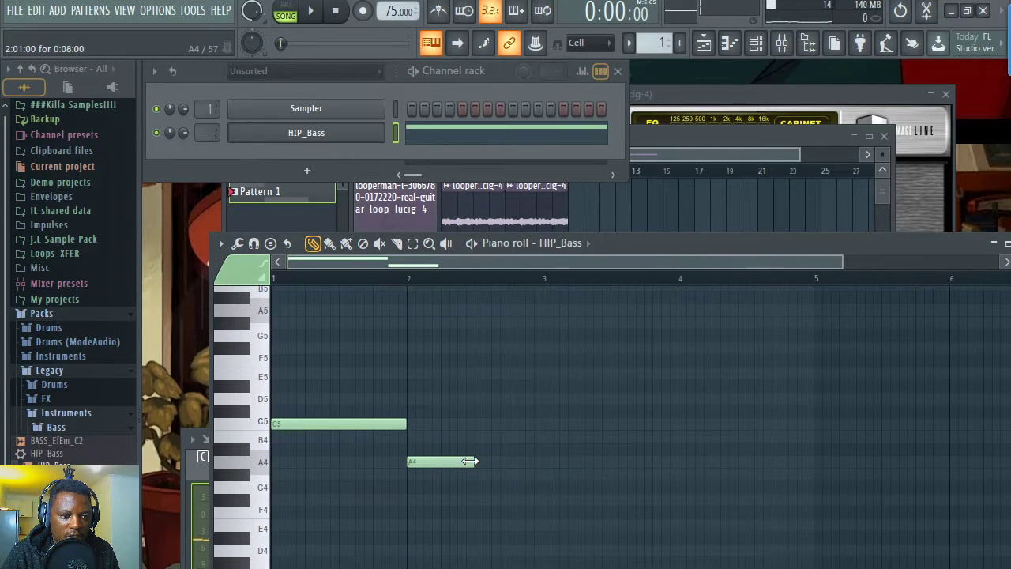
pyautogui.click(484, 474)
pyautogui.press('space')
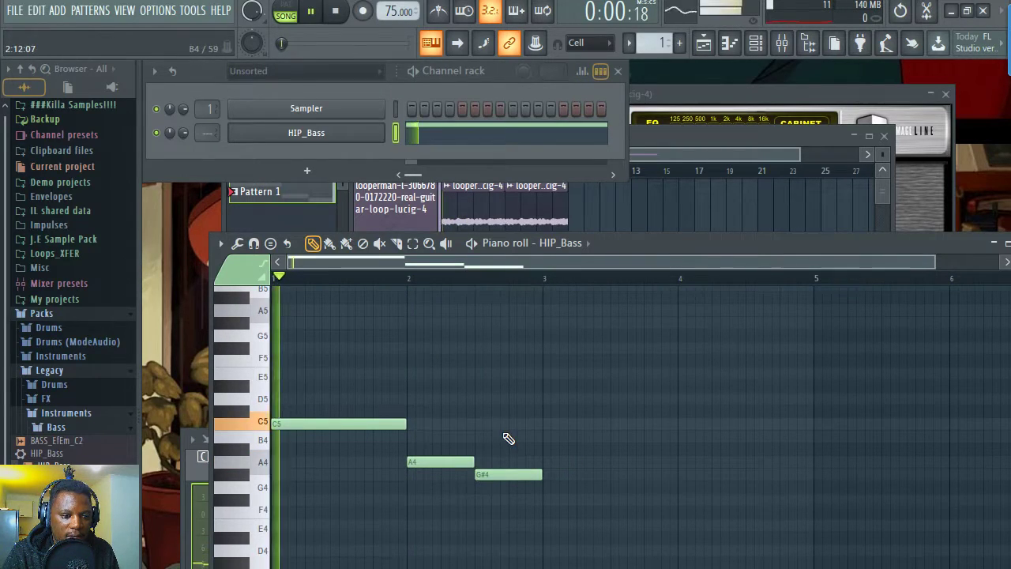
# - Enable the HIP_Bass volume envelope with a raised hold and attack, decay, sustain and release at minimum, and audition it
pyautogui.click(325, 134)
pyautogui.click(307, 272)
pyautogui.press('space')
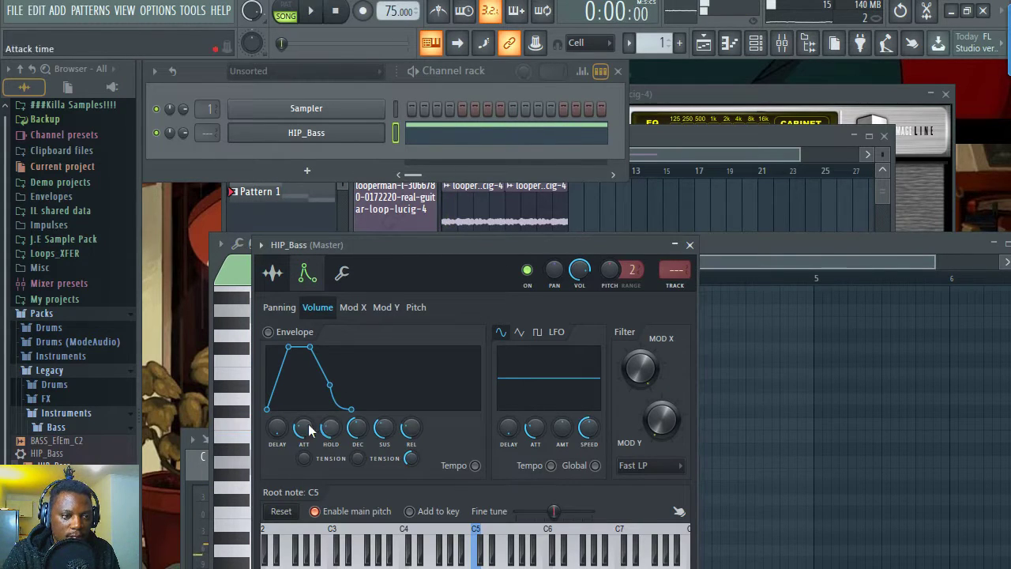
pyautogui.moveTo(411, 427); pyautogui.dragTo(410, 454)
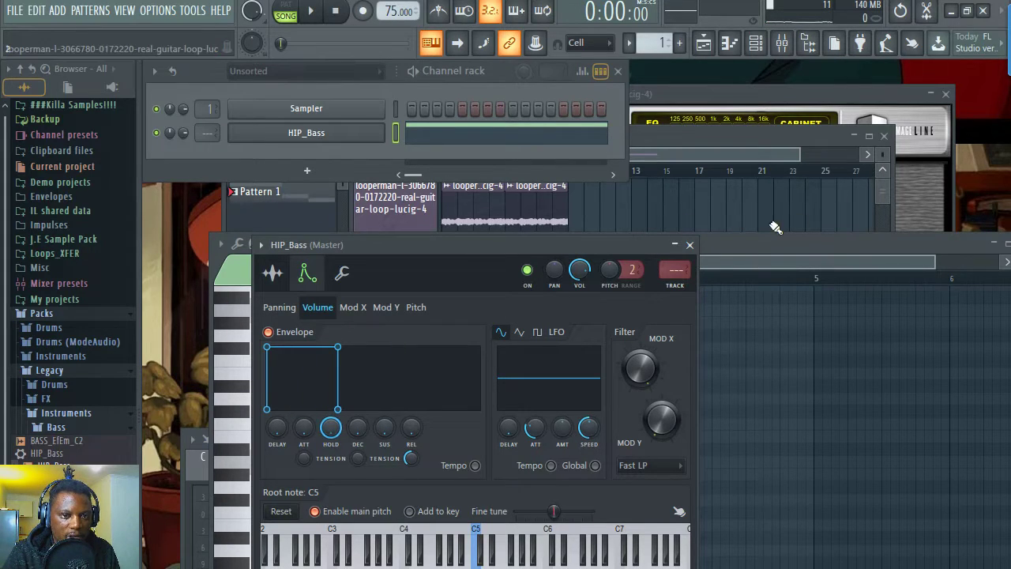
pyautogui.click(689, 245)
pyautogui.press('space')
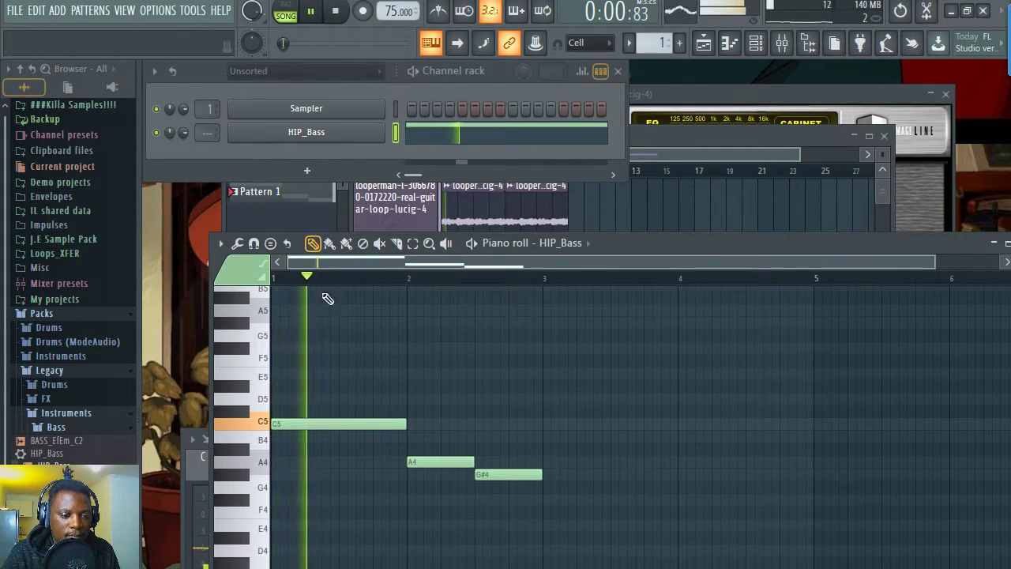
# - Repeat Pattern 1 along Track 3 in the playlist up to bar 17
pyautogui.moveTo(632, 241); pyautogui.dragTo(629, 169)
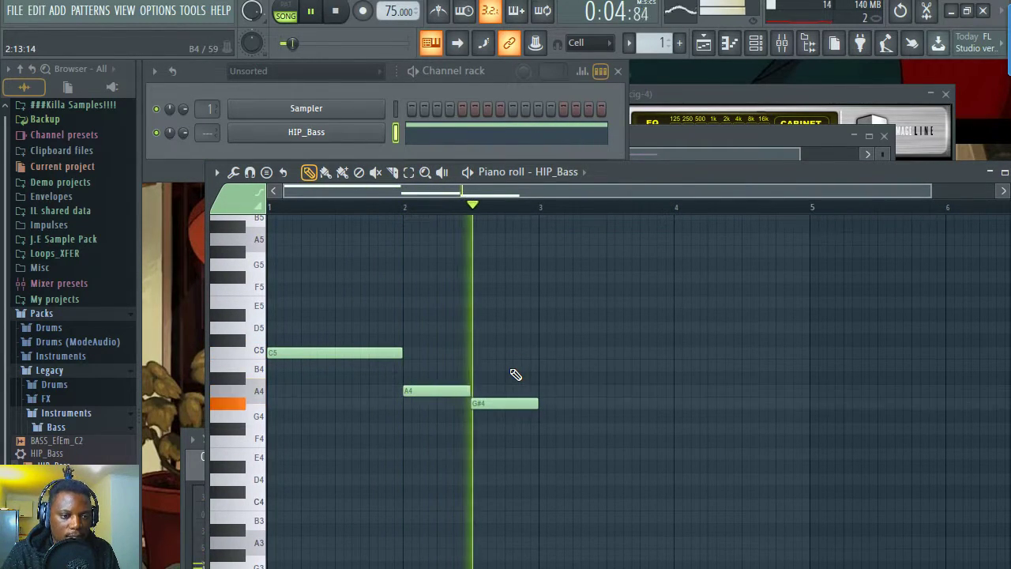
pyautogui.press('space')
pyautogui.click(703, 48)
pyautogui.moveTo(486, 369); pyautogui.dragTo(684, 369)
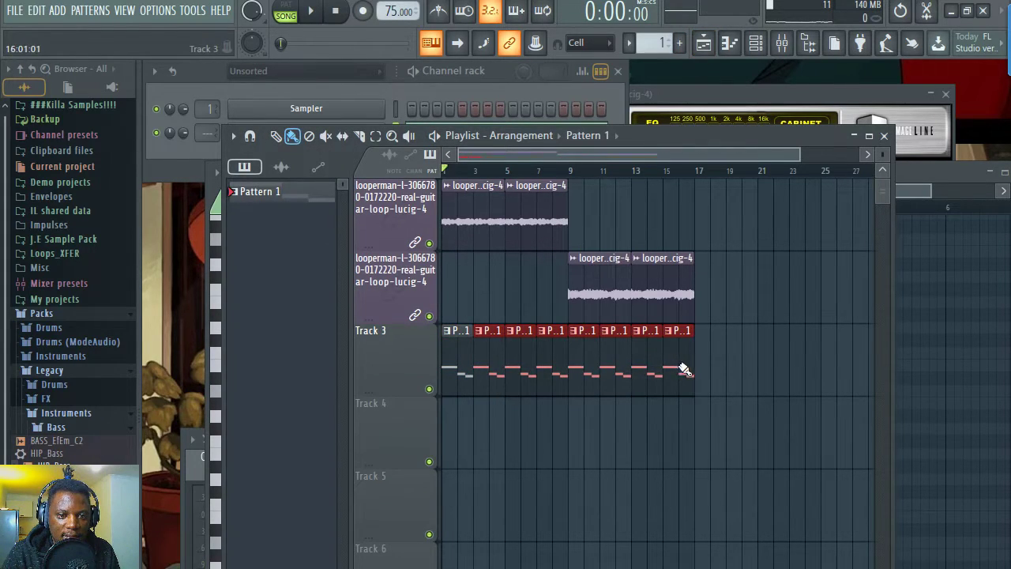
# - Play the arrangement and lower the G#4 note in the HIP_Bass piano roll to F#4
pyautogui.click(193, 85)
pyautogui.press('space')
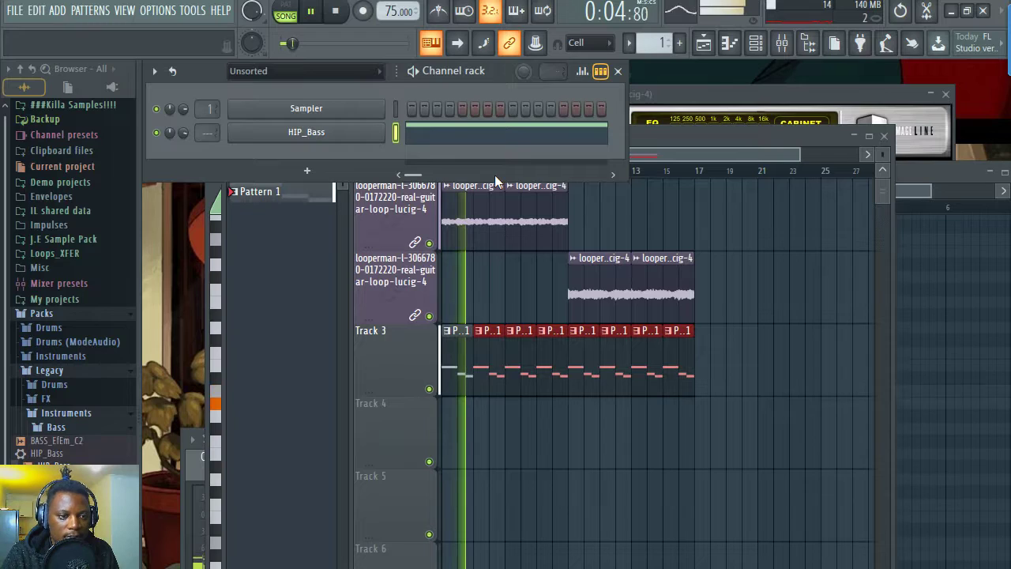
pyautogui.doubleClick(458, 373)
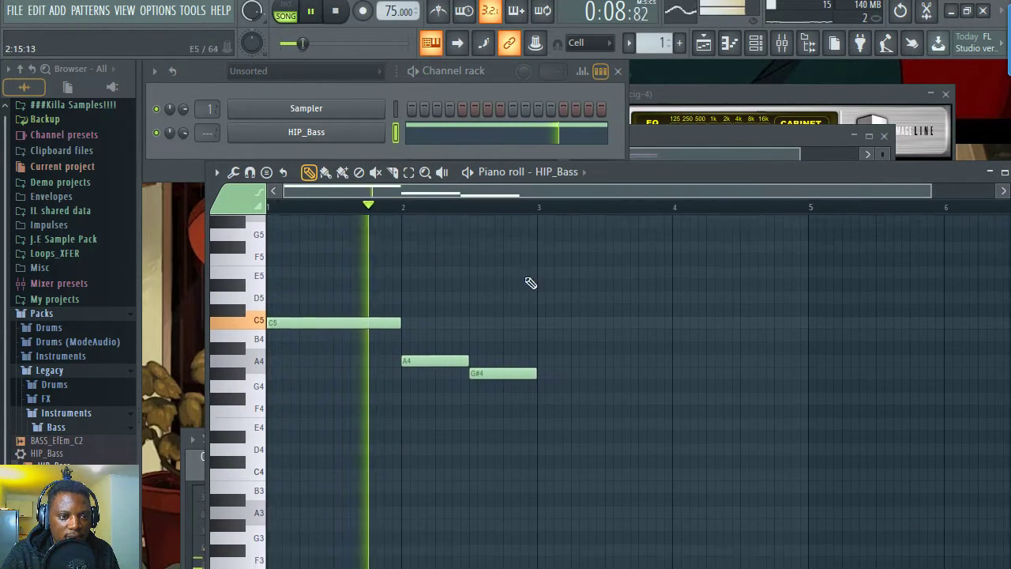
pyautogui.moveTo(505, 268); pyautogui.dragTo(508, 293)
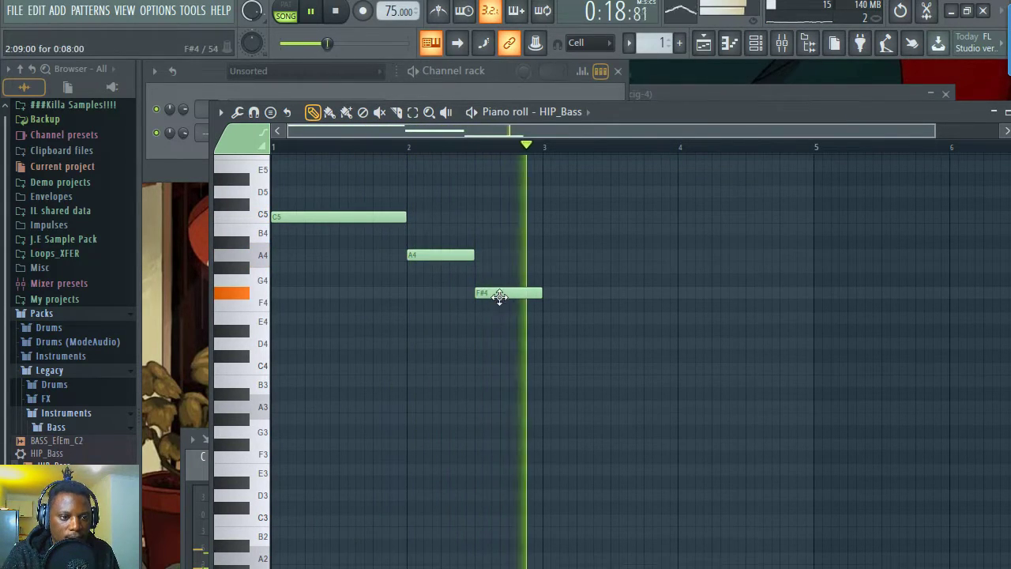
# - Route the HIP_Bass channel to mixer track 3
pyautogui.click(192, 80)
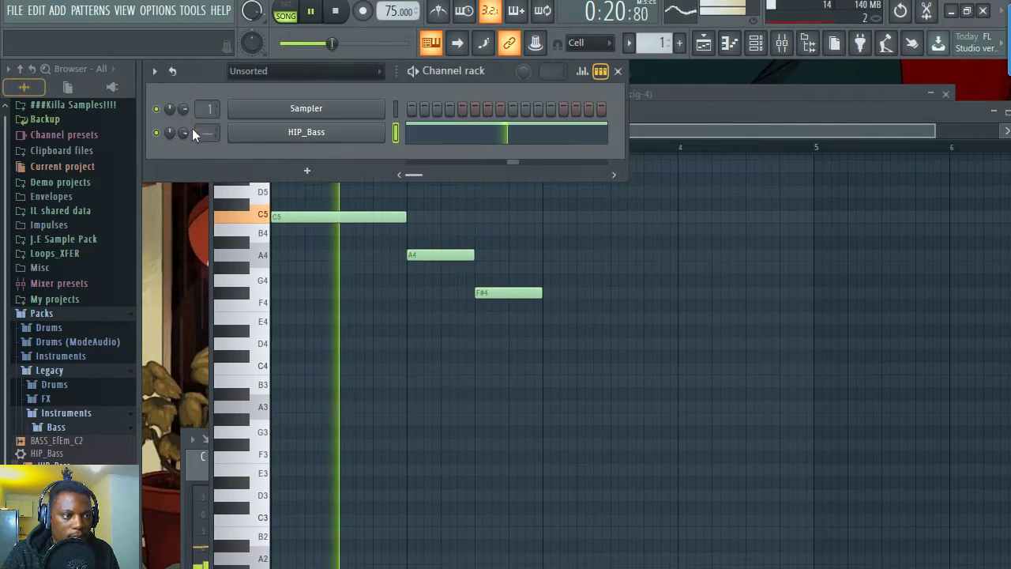
pyautogui.click(307, 135)
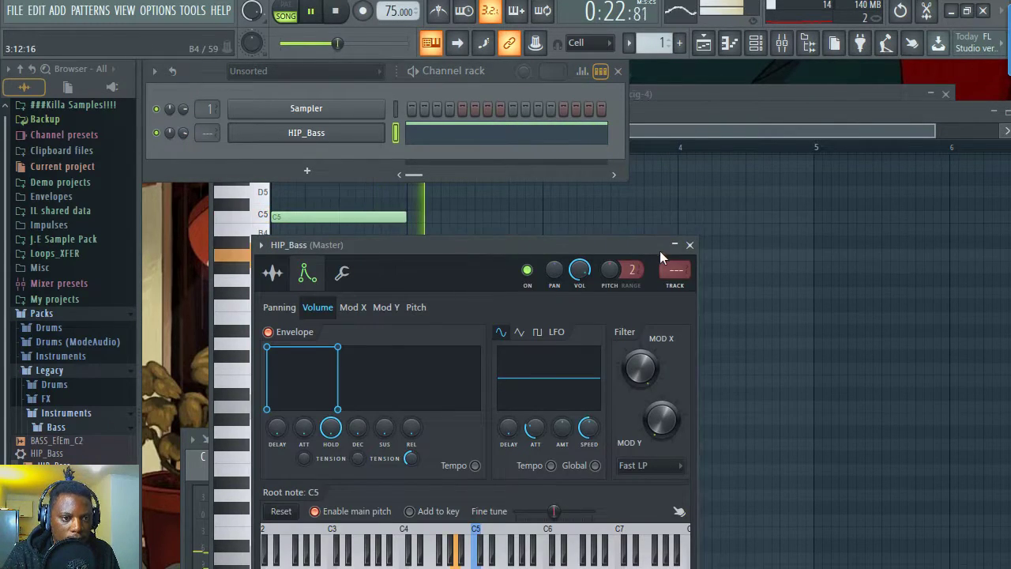
pyautogui.click(675, 271)
pyautogui.click(690, 245)
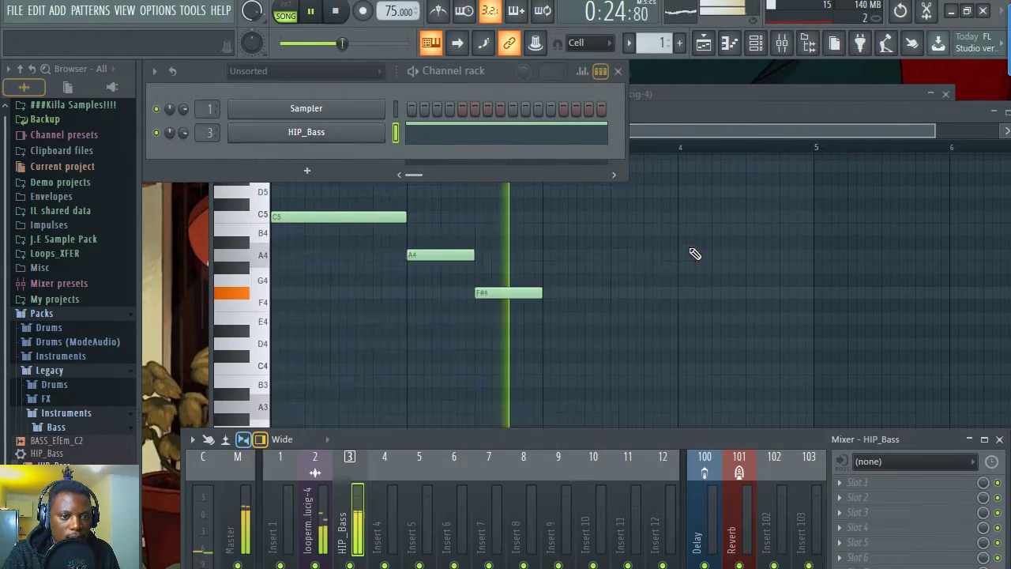
pyautogui.click(441, 82)
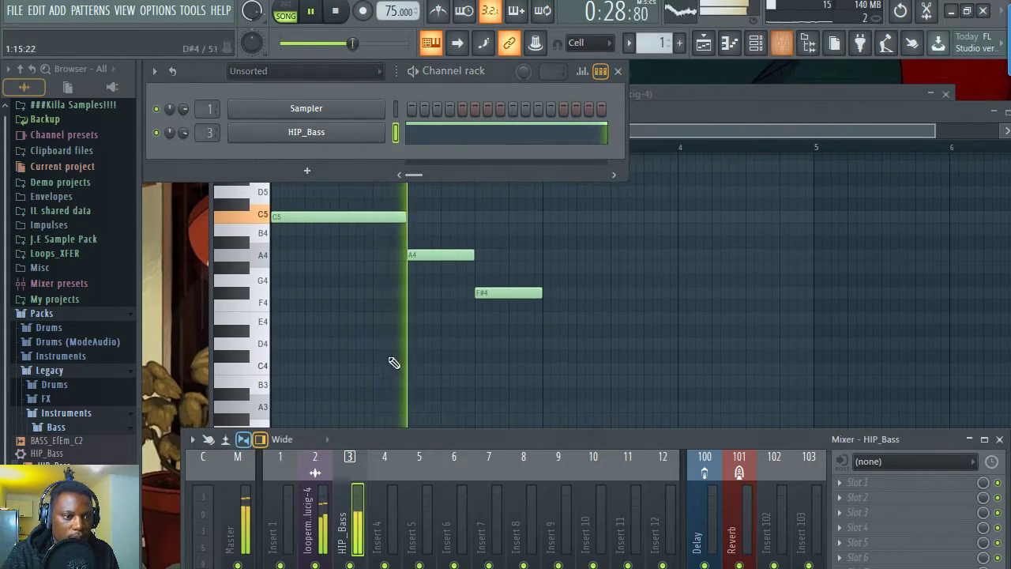
# - Add Fruity Parametric EQ 2 to slot 5 of the guitar loop's mixer track
pyautogui.click(313, 514)
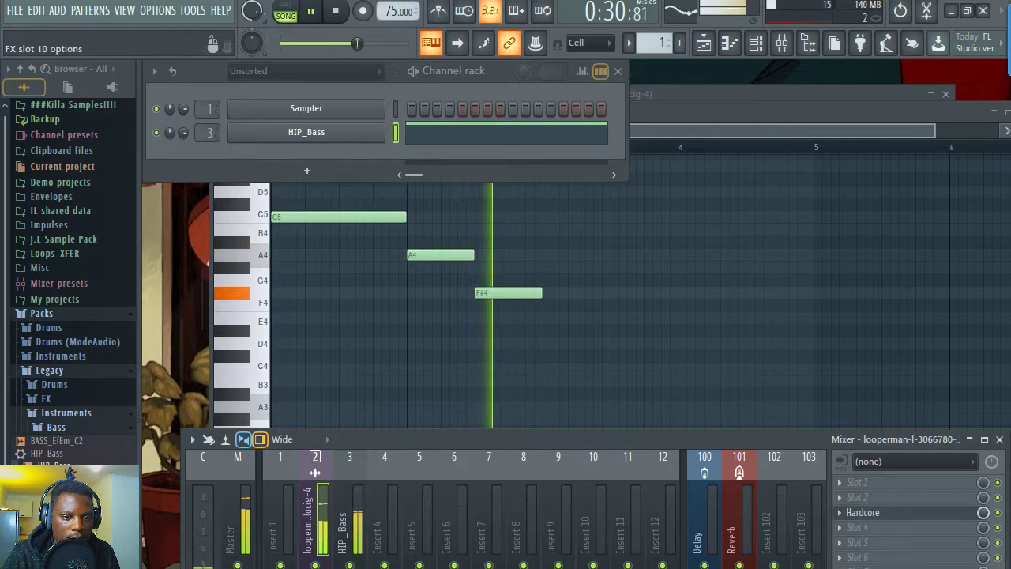
pyautogui.moveTo(772, 436); pyautogui.dragTo(773, 350)
pyautogui.press('space')
pyautogui.click(918, 491)
pyautogui.moveTo(598, 118)
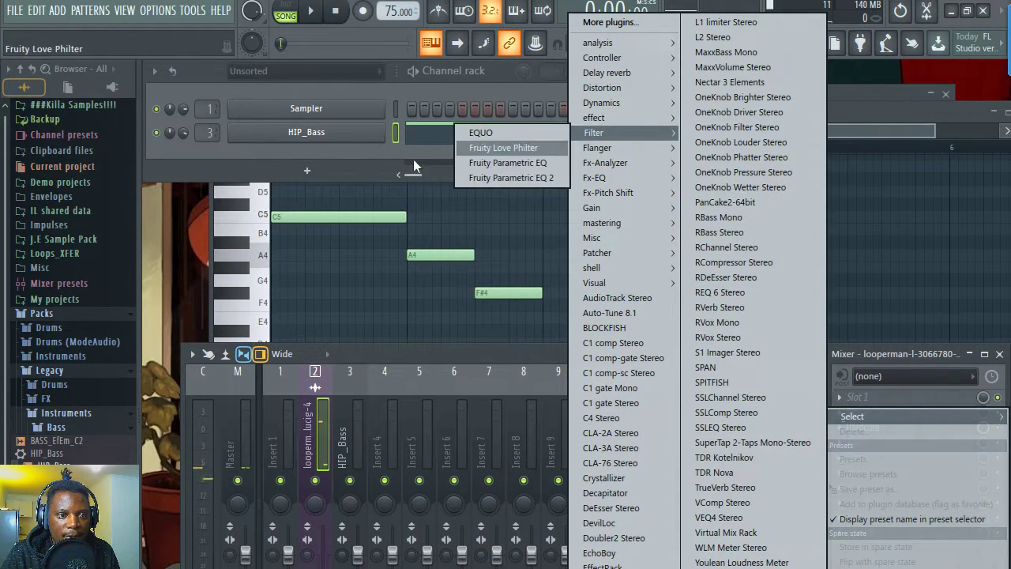
pyautogui.click(496, 178)
pyautogui.moveTo(408, 188); pyautogui.dragTo(510, 105)
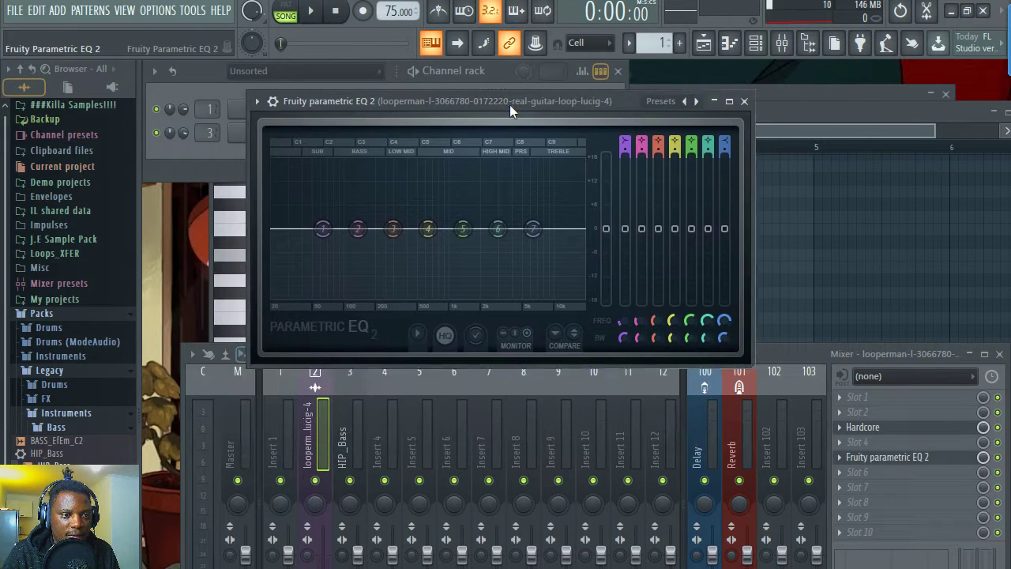
# - Audition the guitar loop through the EQ and set the DIST knob of Hardcore's Distortion pedal to about 17
pyautogui.press('space')
pyautogui.moveTo(498, 229)
pyautogui.mouseDown()
pyautogui.moveTo(501, 242)
pyautogui.moveTo(486, 235)
pyautogui.moveTo(498, 241)
pyautogui.moveTo(500, 230)
pyautogui.mouseUp()
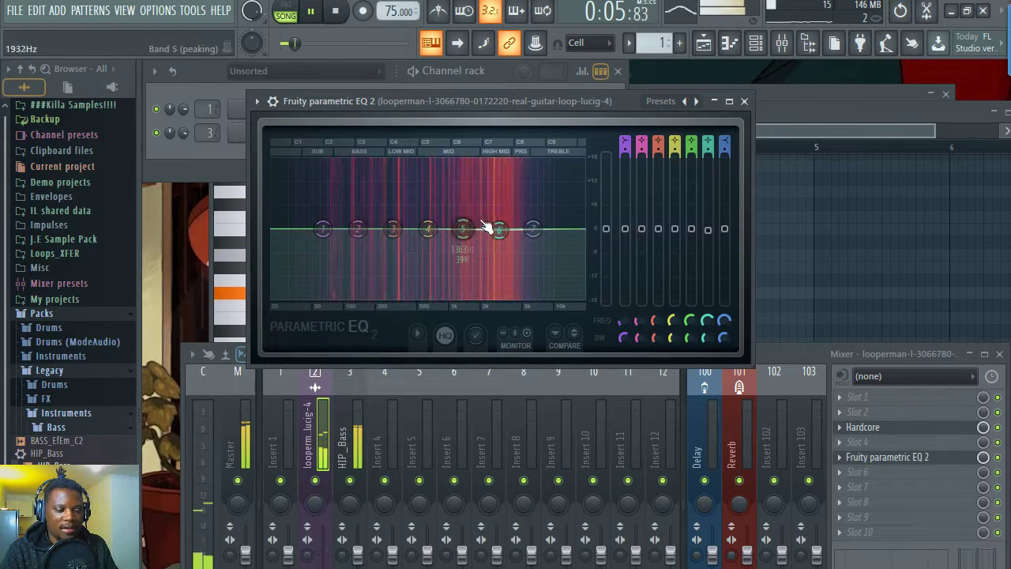
pyautogui.press('space')
pyautogui.click(863, 426)
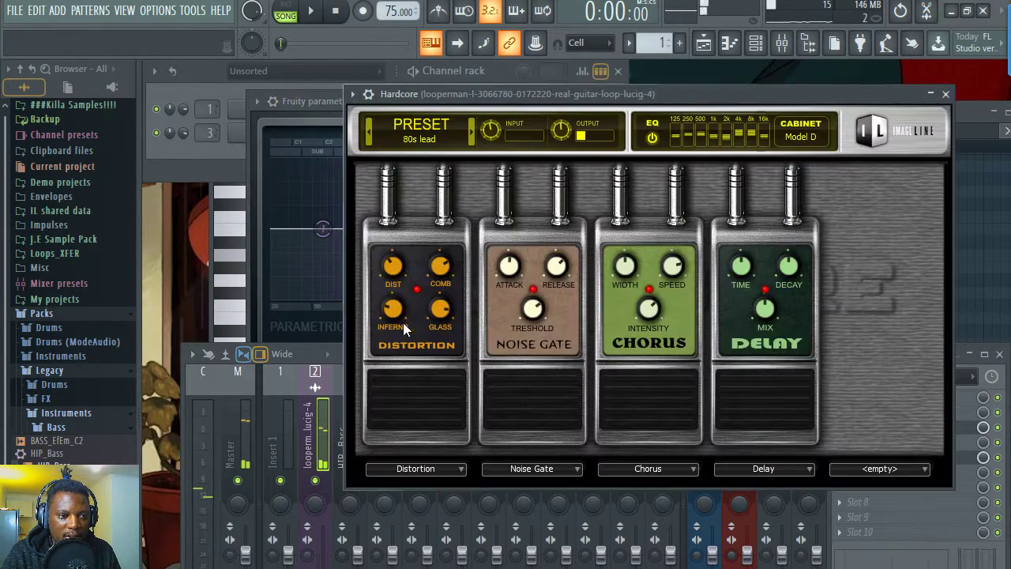
pyautogui.moveTo(403, 269); pyautogui.dragTo(403, 269)
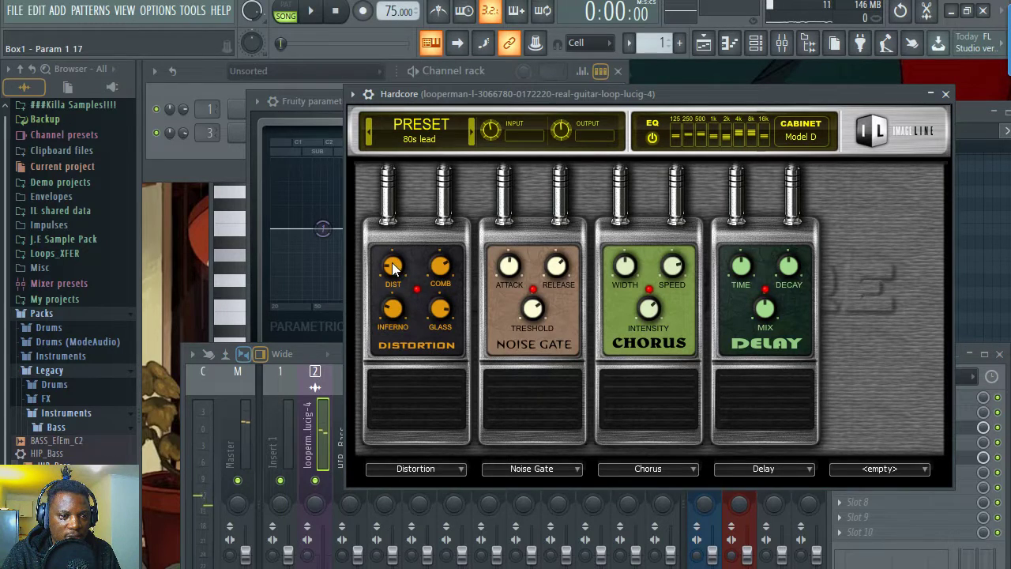
pyautogui.press('space')
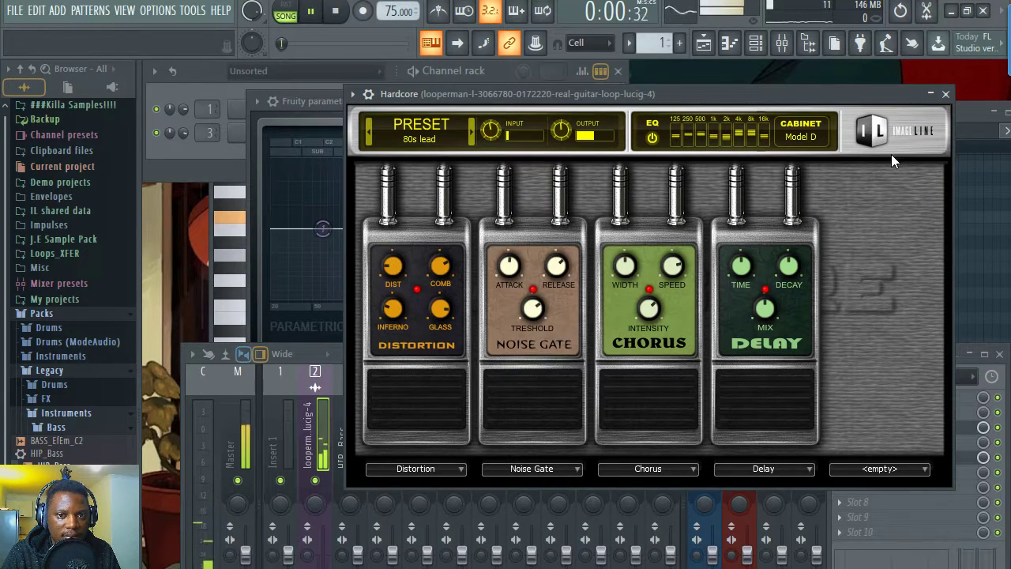
pyautogui.click(946, 94)
# - Shape the guitar EQ with band 7 at about -8.6 dB, band 6 at about -5.6 dB, band 4 boosted and band 2 cut
pyautogui.moveTo(532, 228); pyautogui.dragTo(501, 262)
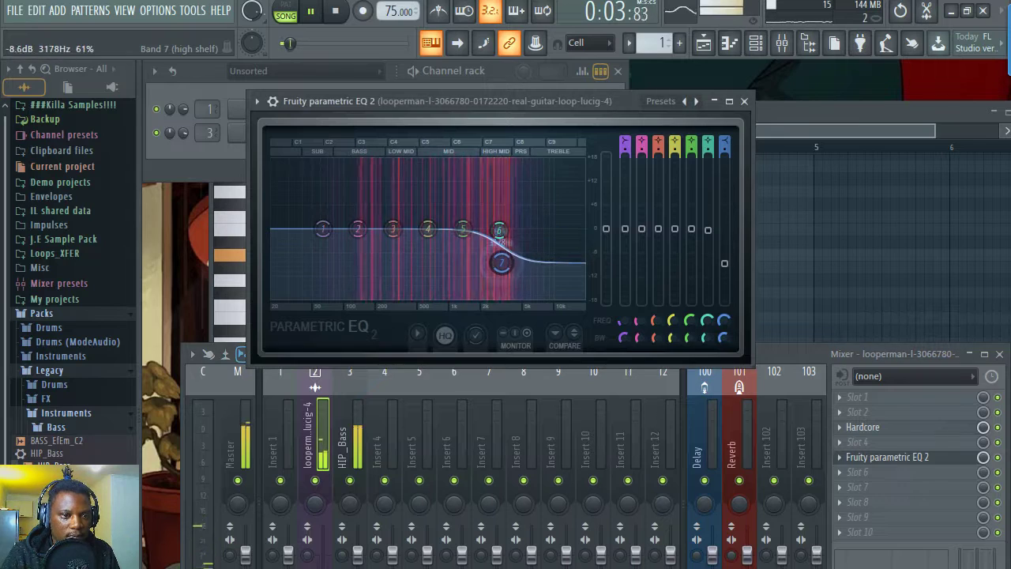
pyautogui.moveTo(427, 229); pyautogui.dragTo(425, 213)
pyautogui.moveTo(357, 230); pyautogui.dragTo(359, 248)
pyautogui.moveTo(499, 230); pyautogui.dragTo(504, 251)
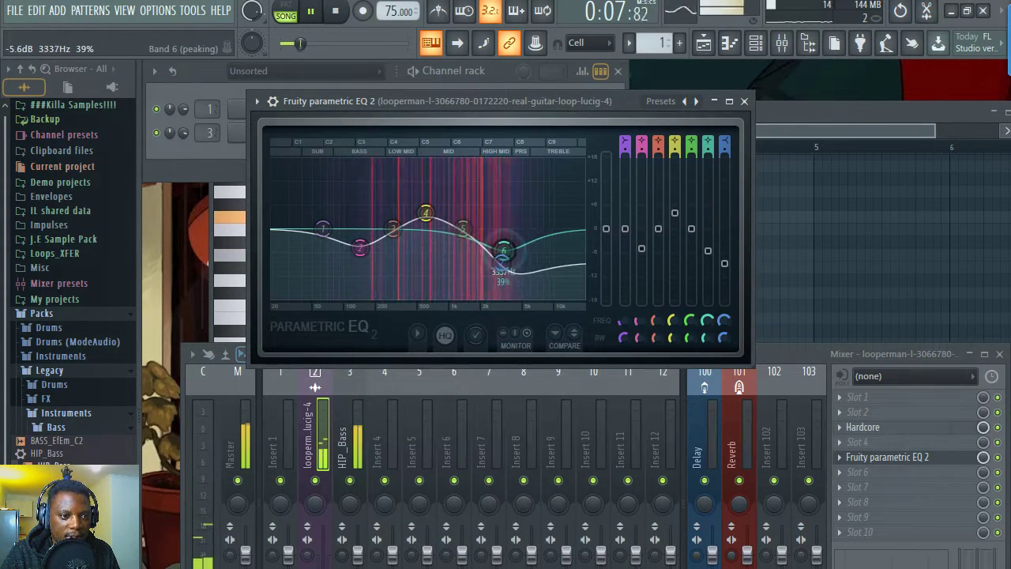
pyautogui.click(744, 101)
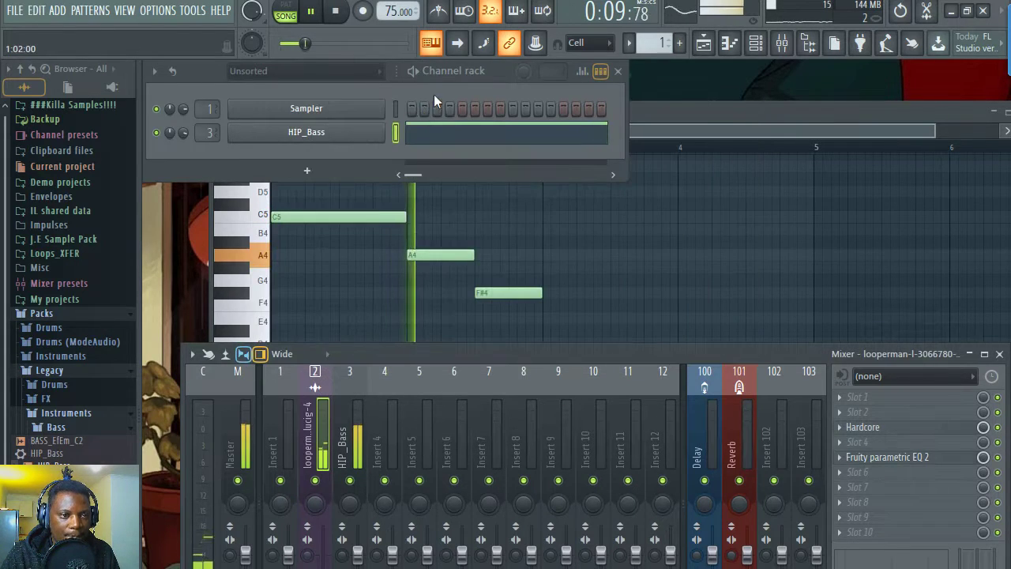
# - Bring up the playlist, listen to the guitar and bass arrangement, and stop playback
pyautogui.click(705, 48)
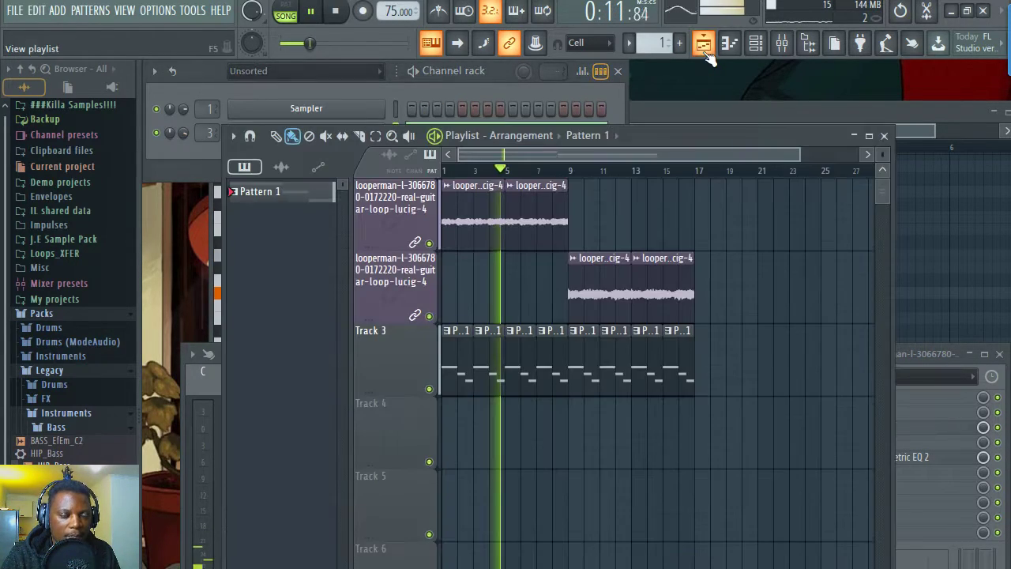
pyautogui.scroll(3, 526, 169)
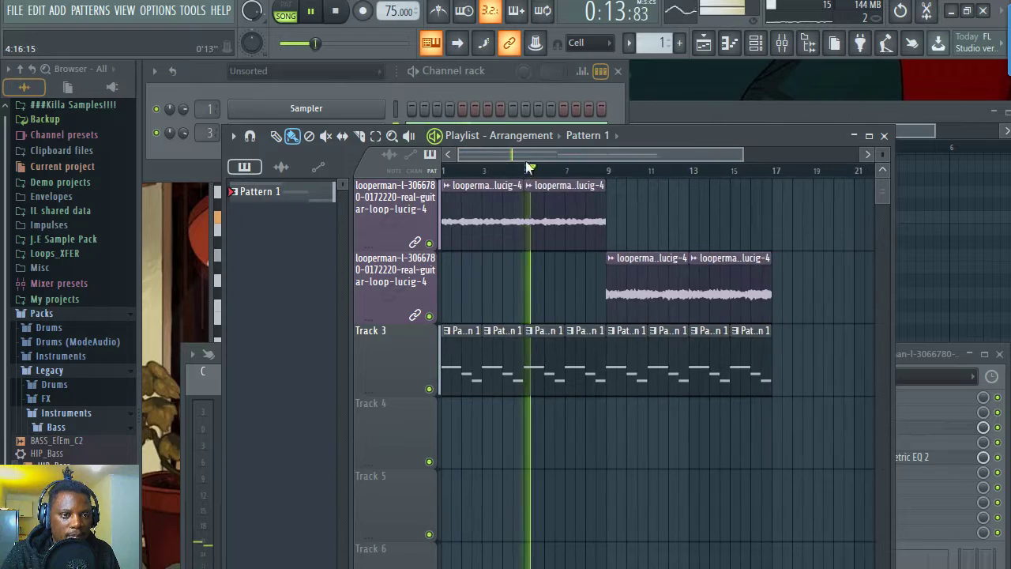
pyautogui.scroll(-1, 529, 169)
pyautogui.press('space')
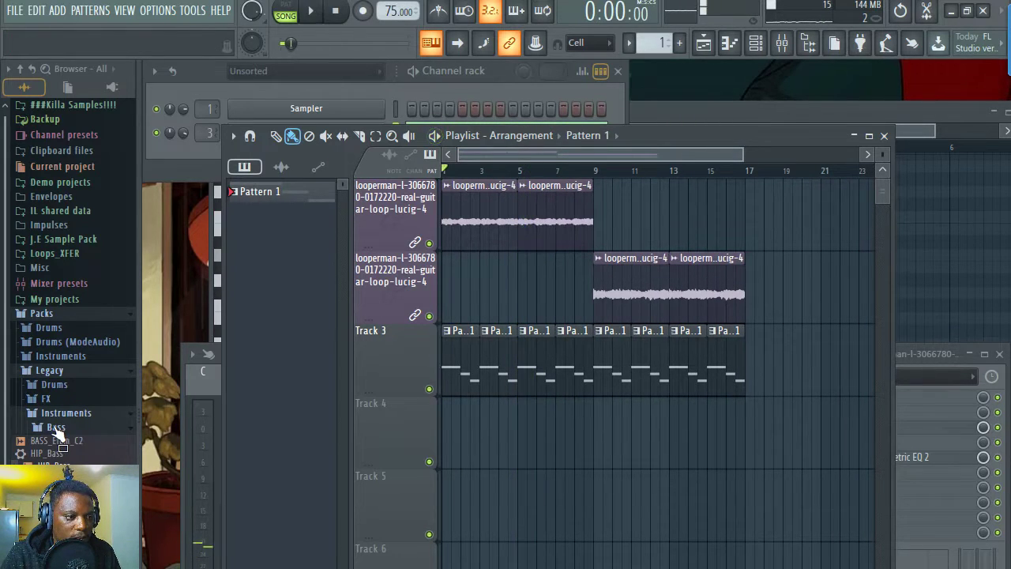
# - Add HIP_Hat_3 from the Legacy HipHop drum samples as a new channel below HIP_Bass
pyautogui.click(47, 398)
pyautogui.click(53, 384)
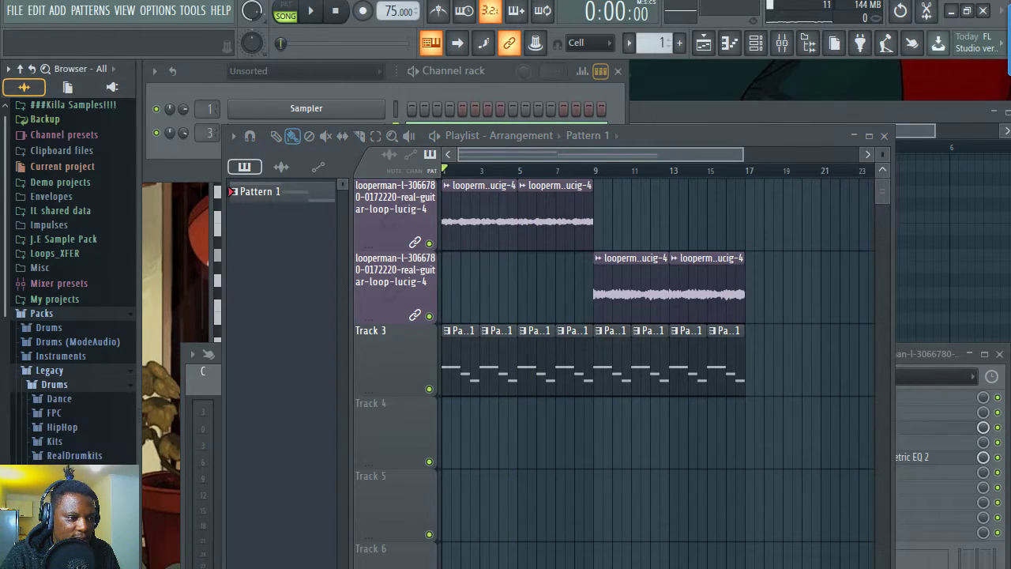
pyautogui.click(64, 426)
pyautogui.scroll(-3, 83, 436)
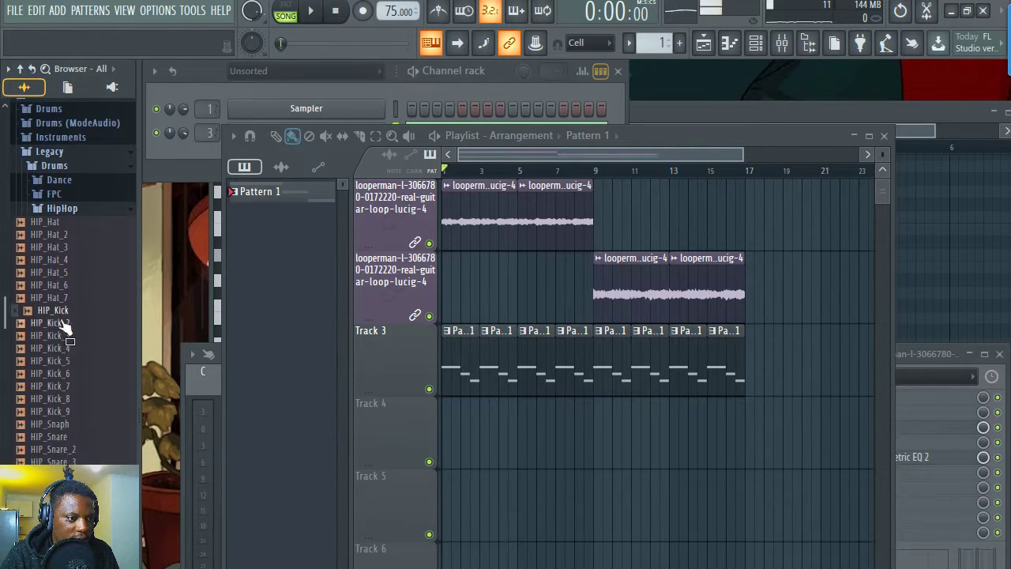
pyautogui.moveTo(41, 275); pyautogui.dragTo(506, 64)
pyautogui.moveTo(55, 251); pyautogui.dragTo(67, 269)
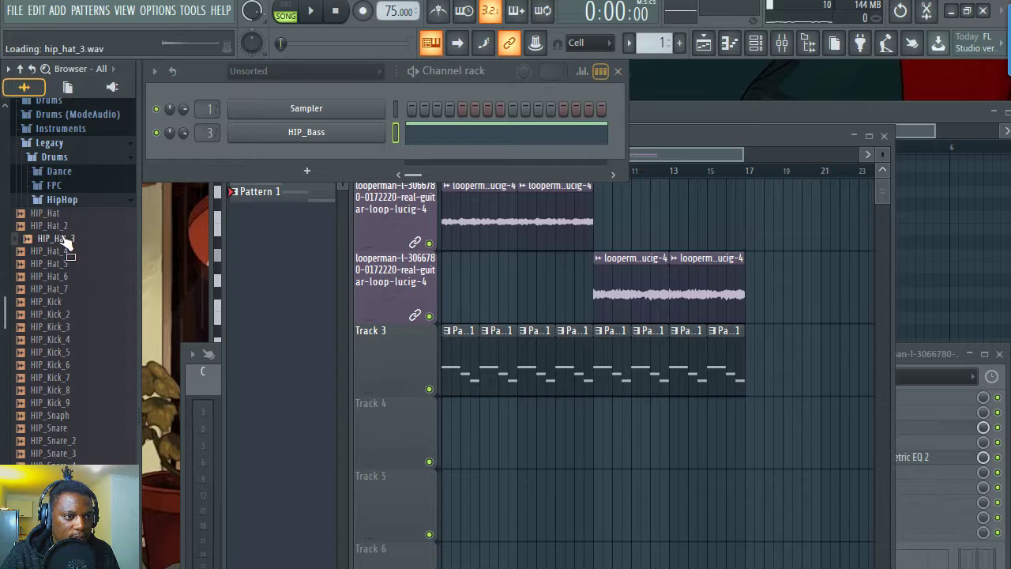
pyautogui.moveTo(355, 145); pyautogui.dragTo(357, 152)
# - Create Pattern 2 and paint it along Track 4 from bar 1 up to bar 17
pyautogui.click(450, 427)
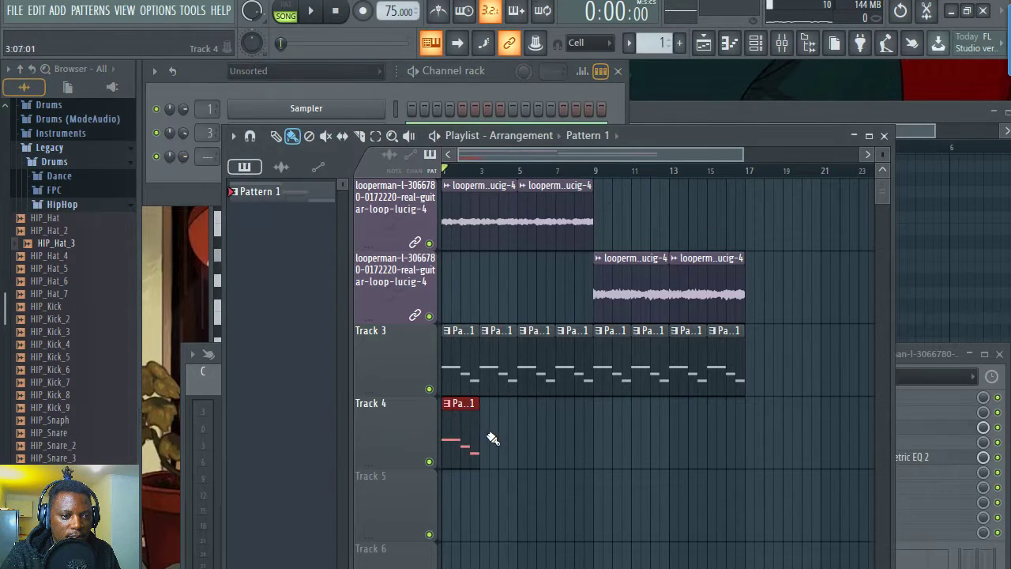
pyautogui.rightClick(466, 442)
pyautogui.press('F4')
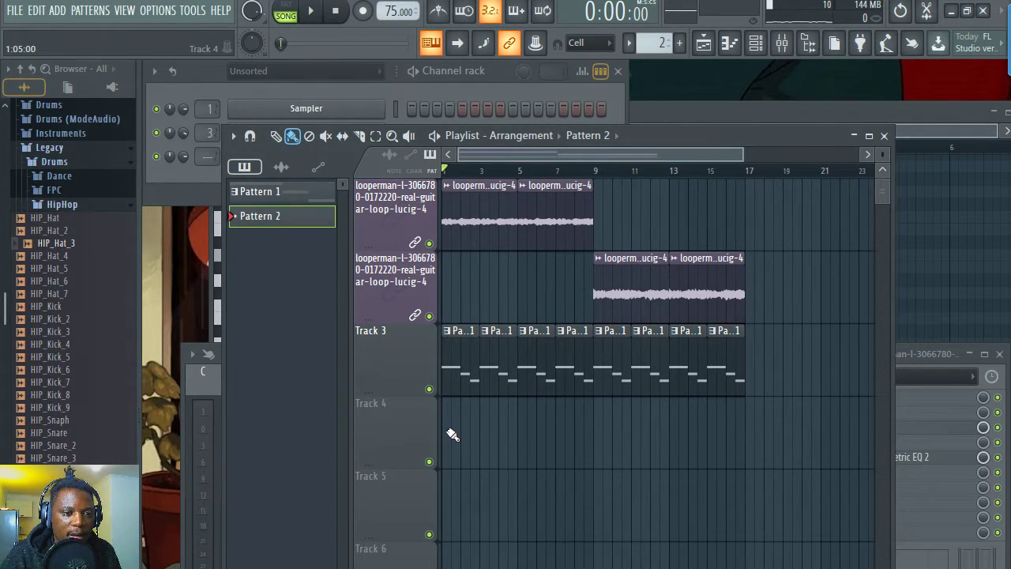
pyautogui.moveTo(451, 433); pyautogui.dragTo(721, 437)
# - Fill HIP_Hat_3 with a hit on every second step in Pattern 2 and play the arrangement
pyautogui.press('F6')
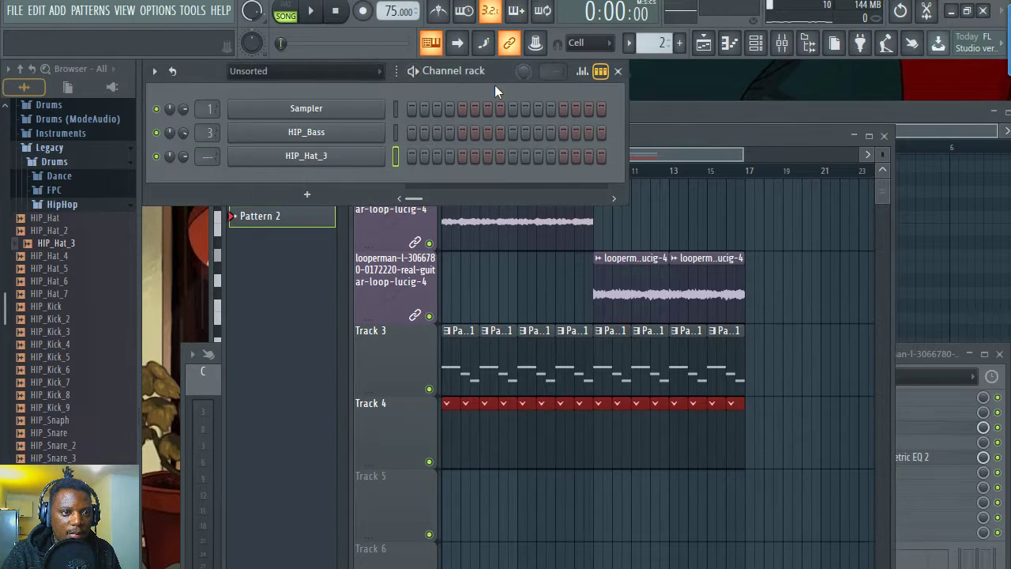
pyautogui.rightClick(384, 155)
pyautogui.click(587, 207)
pyautogui.press('space')
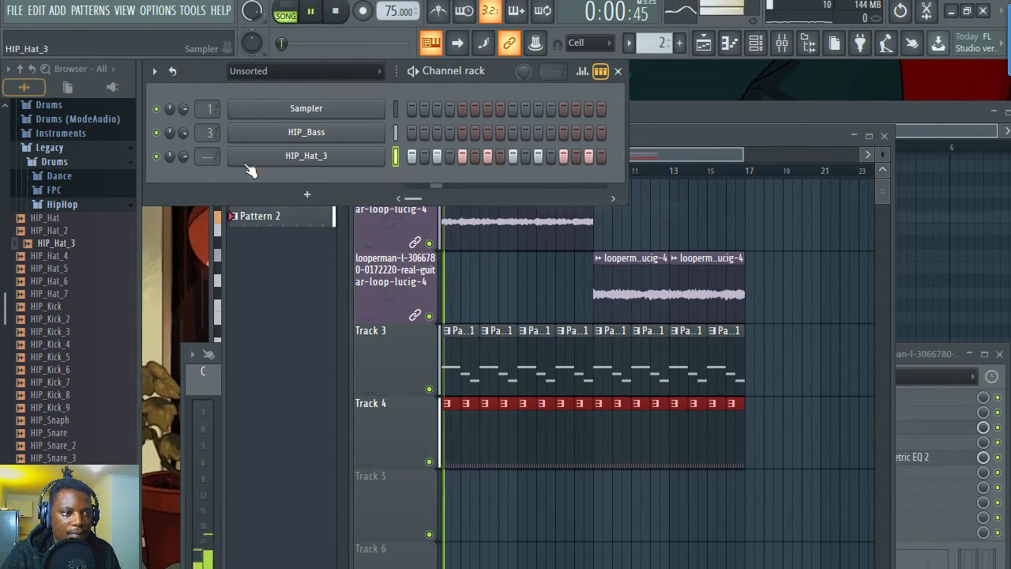
# - Nudge all HIP_Hat_3 notes slightly late off the grid in the piano roll with snap set to none, and play the result
pyautogui.rightClick(383, 154)
pyautogui.click(458, 154)
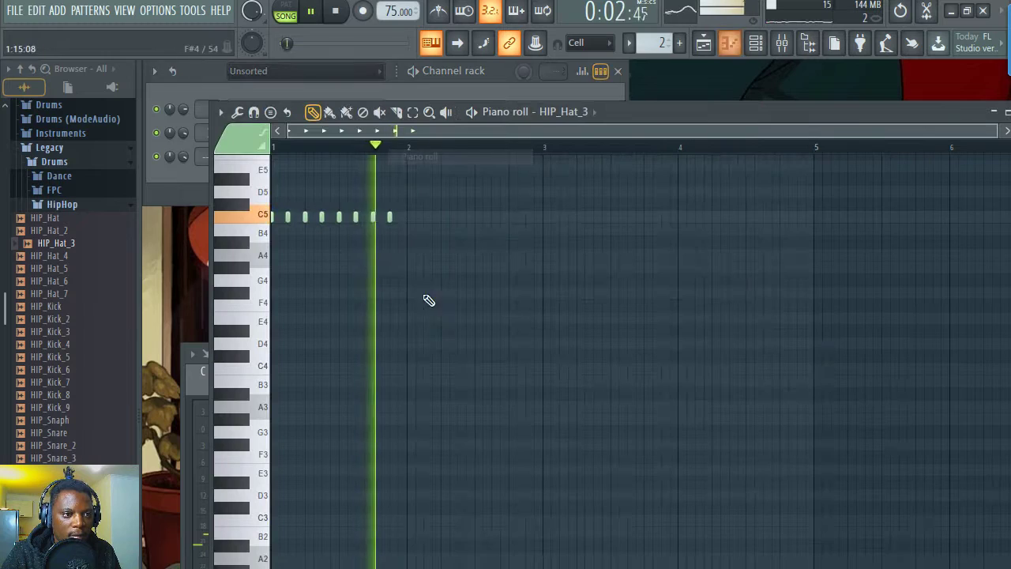
pyautogui.press('space')
pyautogui.scroll(2, 345, 132)
pyautogui.scroll(2, 345, 132)
pyautogui.hotkey('ctrl', 'a')
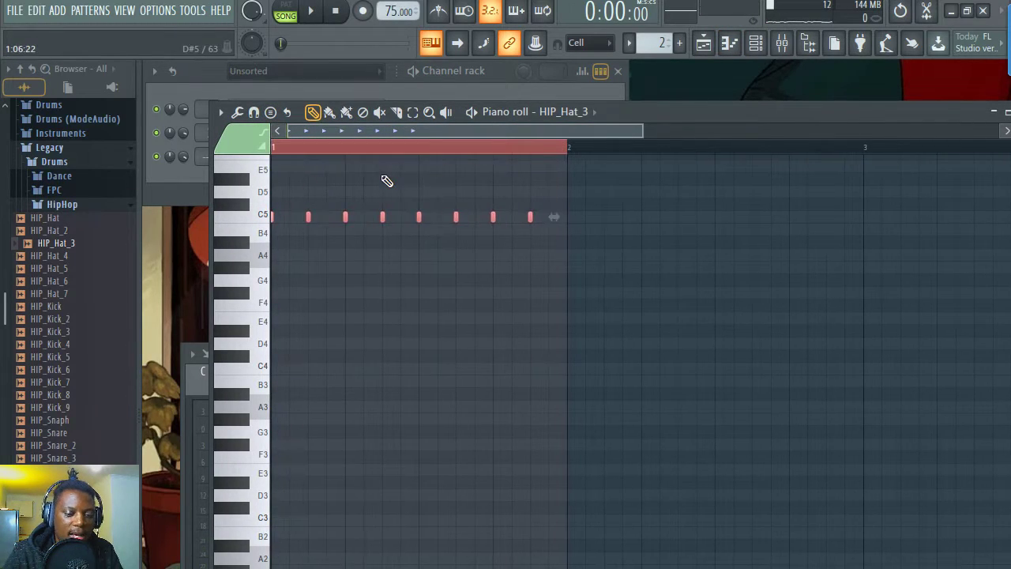
pyautogui.scroll(3, 338, 158)
pyautogui.scroll(3, 338, 135)
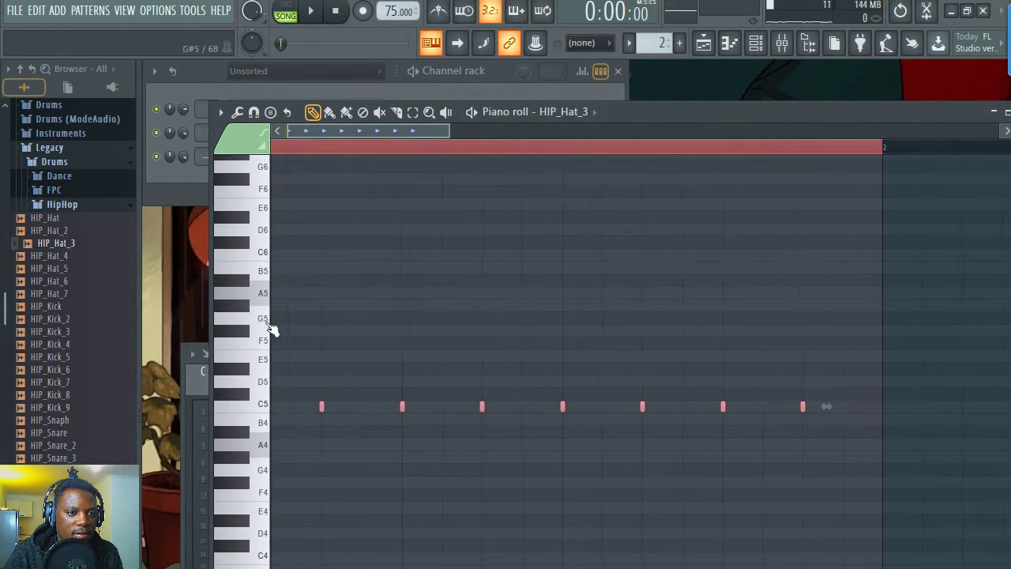
pyautogui.press('space')
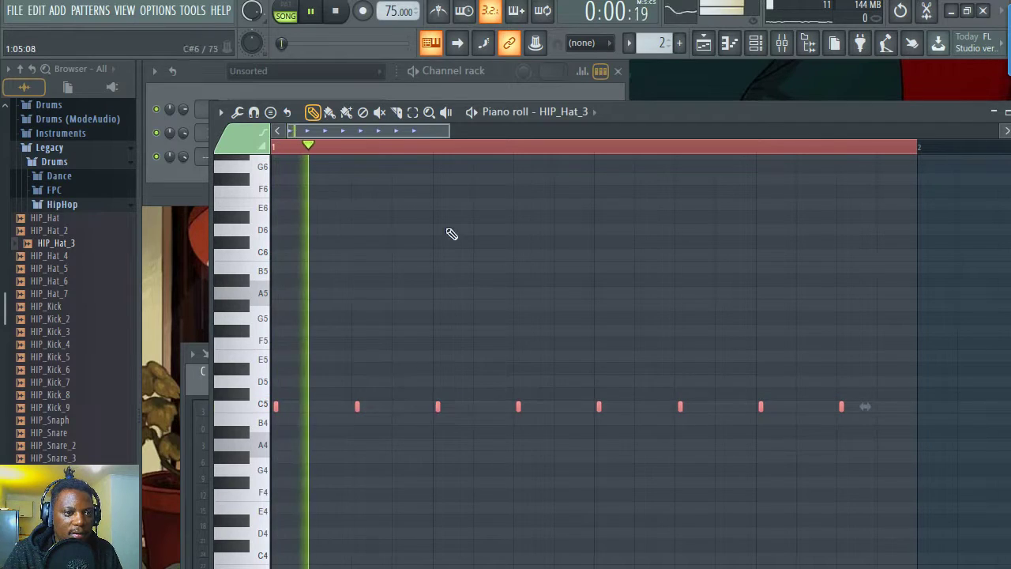
# - Add HIP_Hat as a channel below HIP_Hat_3, with hits on steps 3 and 11 and its volume lowered
pyautogui.click(500, 93)
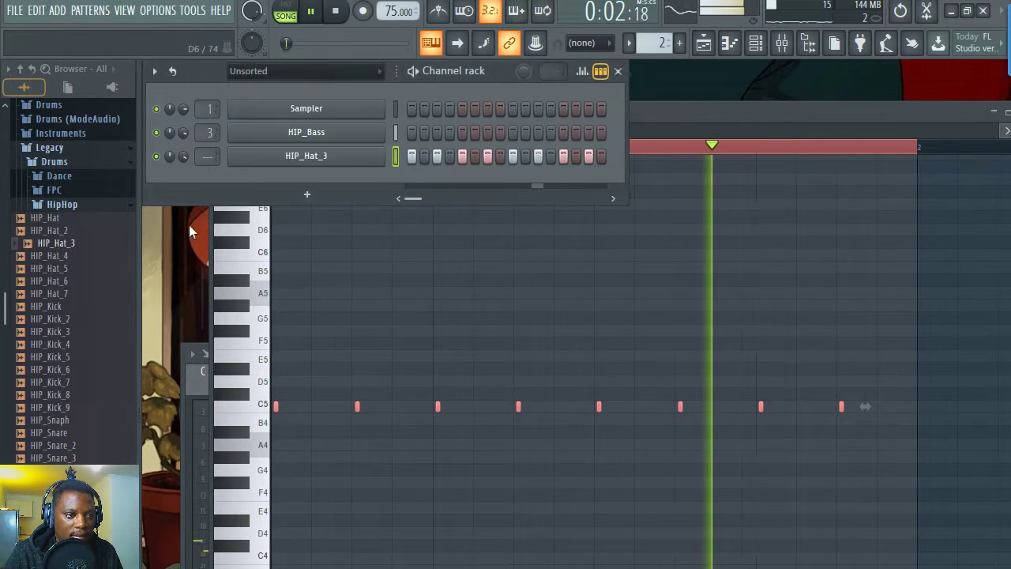
pyautogui.click(55, 293)
pyautogui.moveTo(68, 294); pyautogui.dragTo(357, 180)
pyautogui.press('space')
pyautogui.click(77, 269)
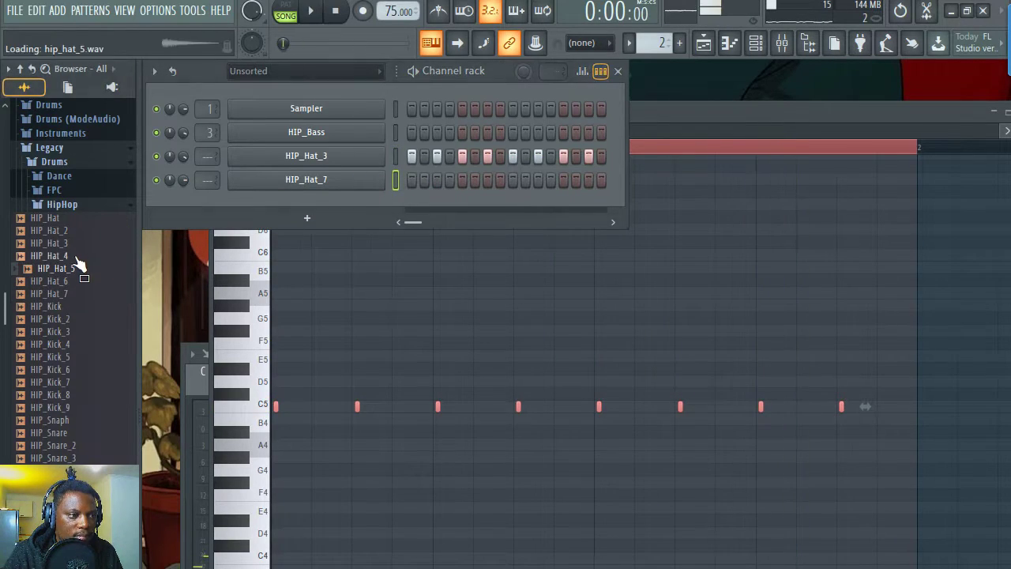
pyautogui.moveTo(371, 183); pyautogui.dragTo(379, 182)
pyautogui.press('space')
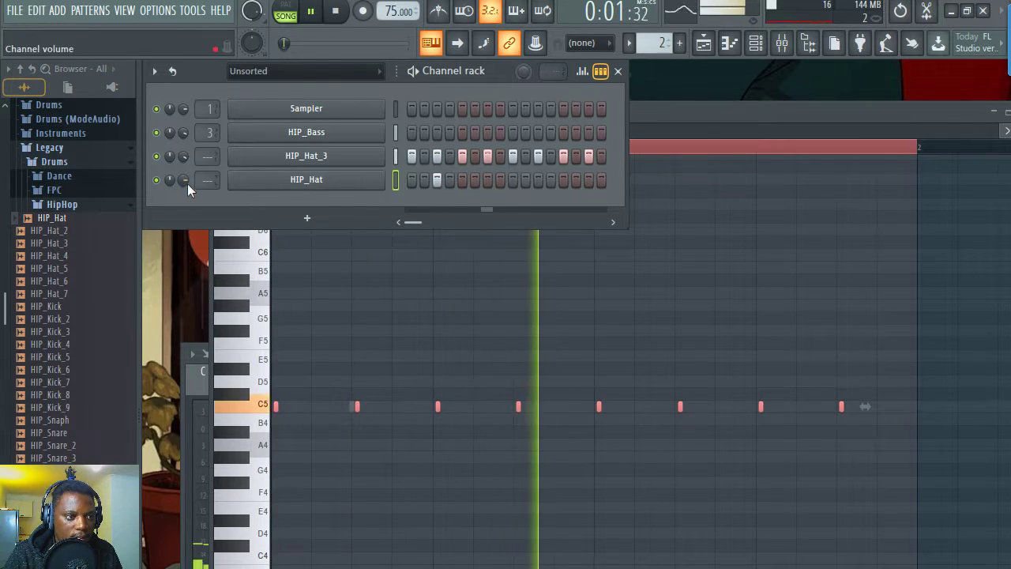
pyautogui.click(538, 180)
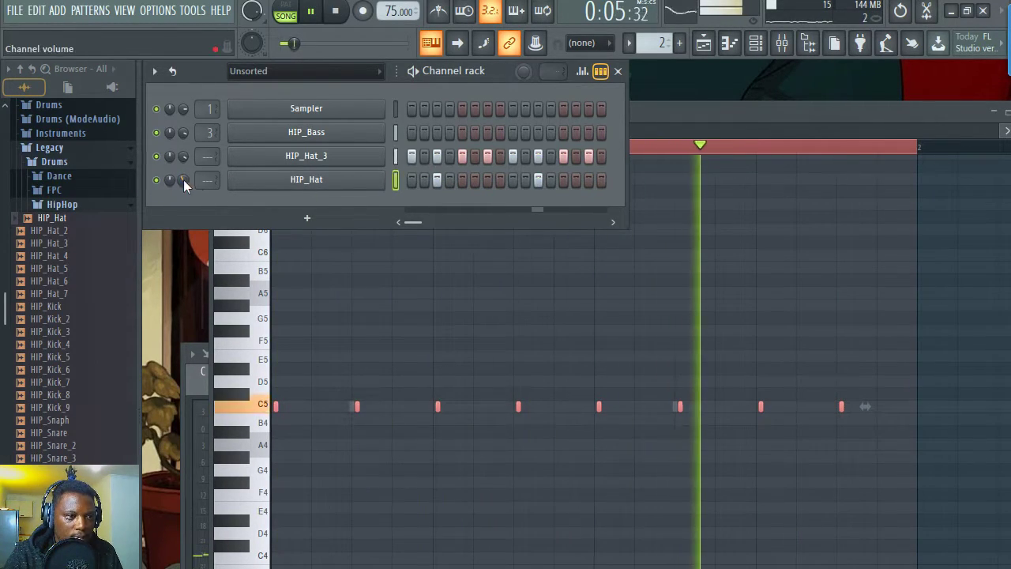
# - Stop playback, preview the HipHop kick samples and add HIP_Kick_8 as a new channel
pyautogui.click(71, 204)
pyautogui.click(68, 200)
pyautogui.press('space')
pyautogui.scroll(-4, 64, 237)
pyautogui.click(60, 230)
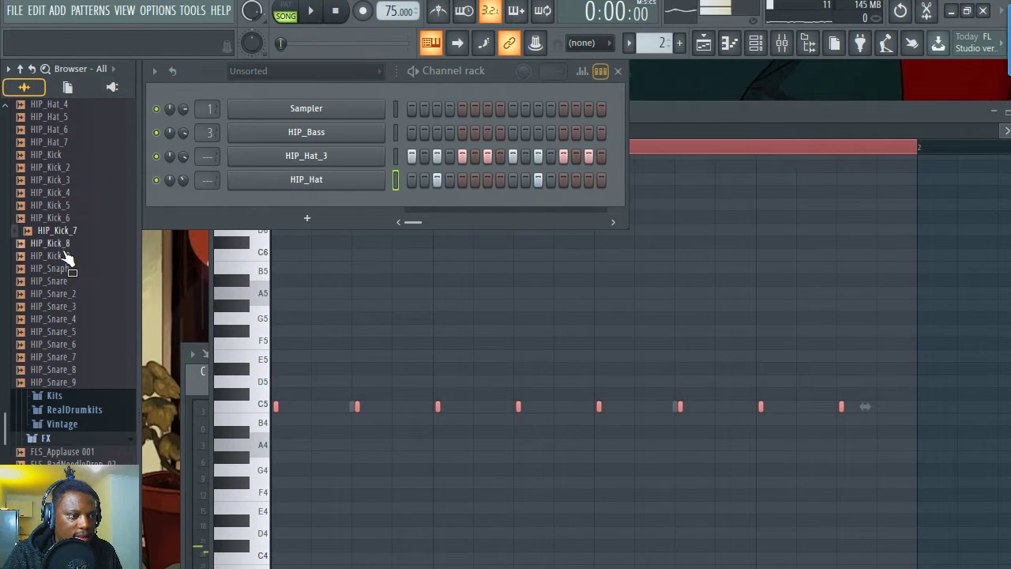
pyautogui.moveTo(368, 200); pyautogui.dragTo(373, 202)
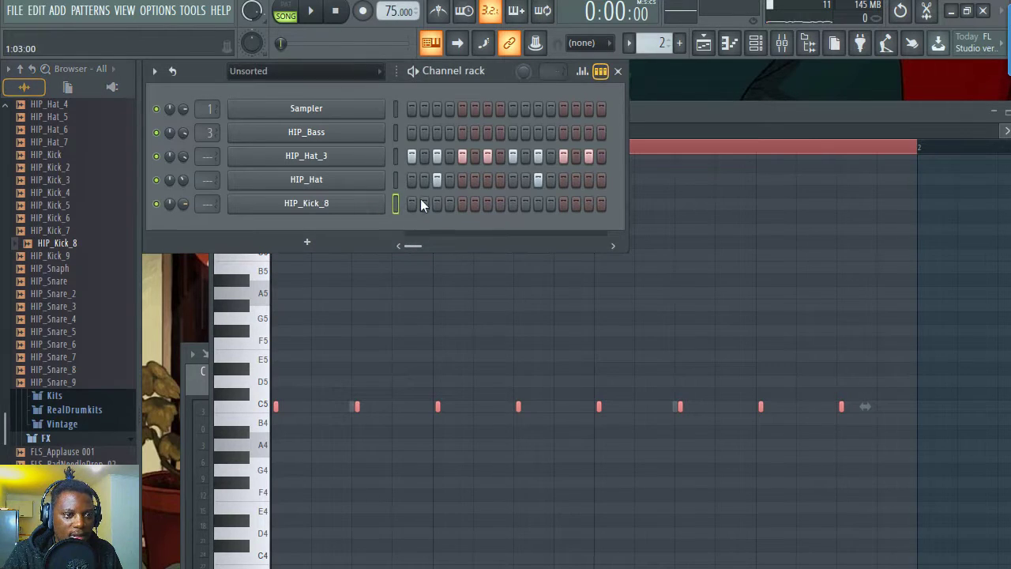
# - Place HIP_Kick_8 hits on steps 1 and 9 while auditioning the beat
pyautogui.click(411, 205)
pyautogui.press('space')
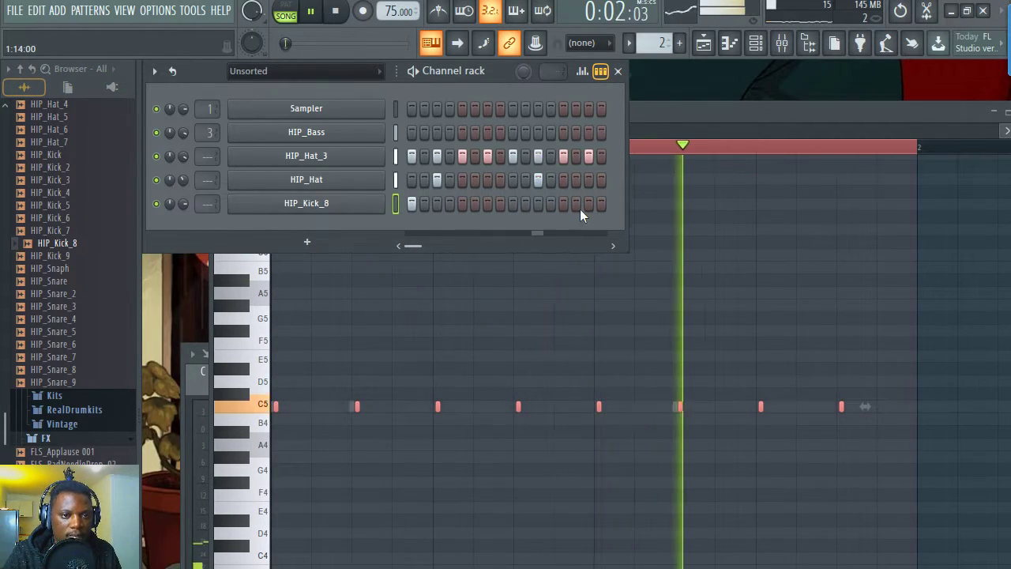
pyautogui.click(514, 206)
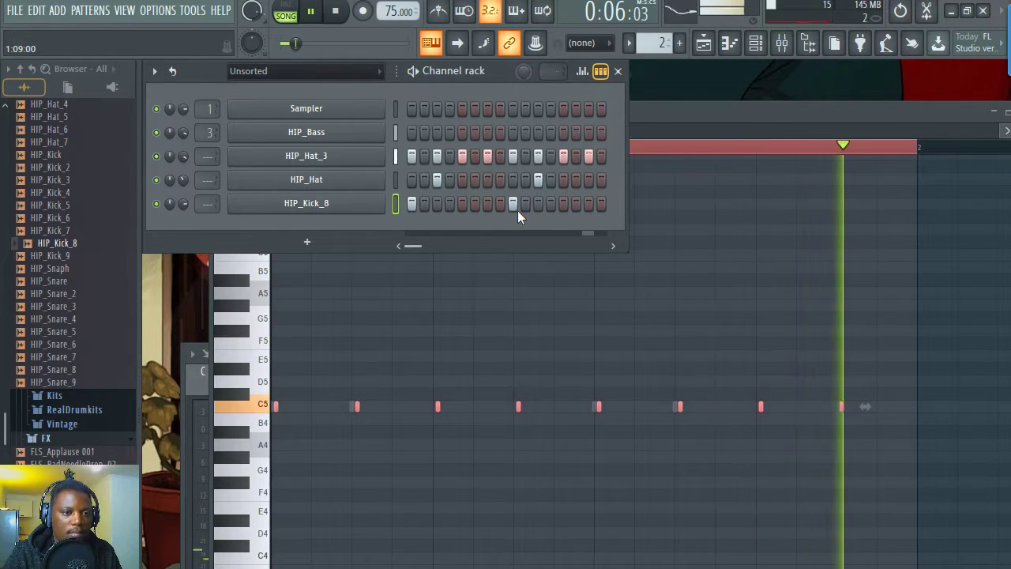
# - Raise the channel rack's swing amount and add a HIP_Kick_8 hit on step 16
pyautogui.press('space')
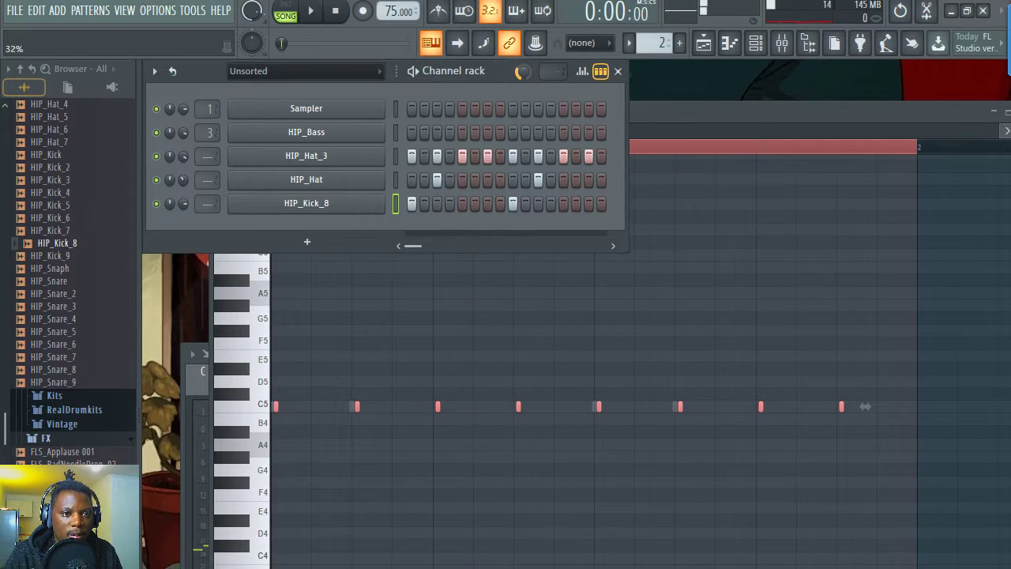
pyautogui.press('space')
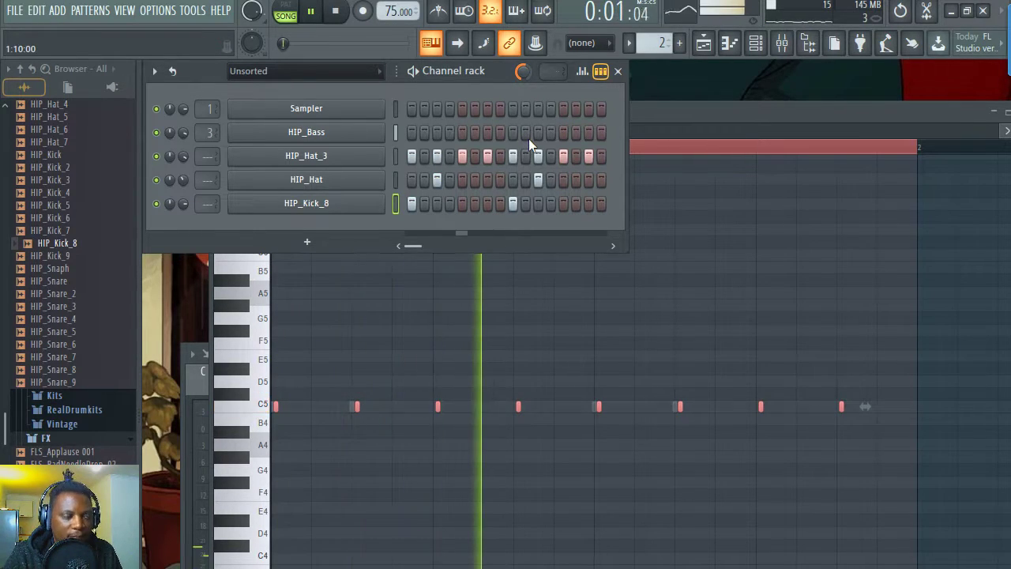
pyautogui.click(601, 203)
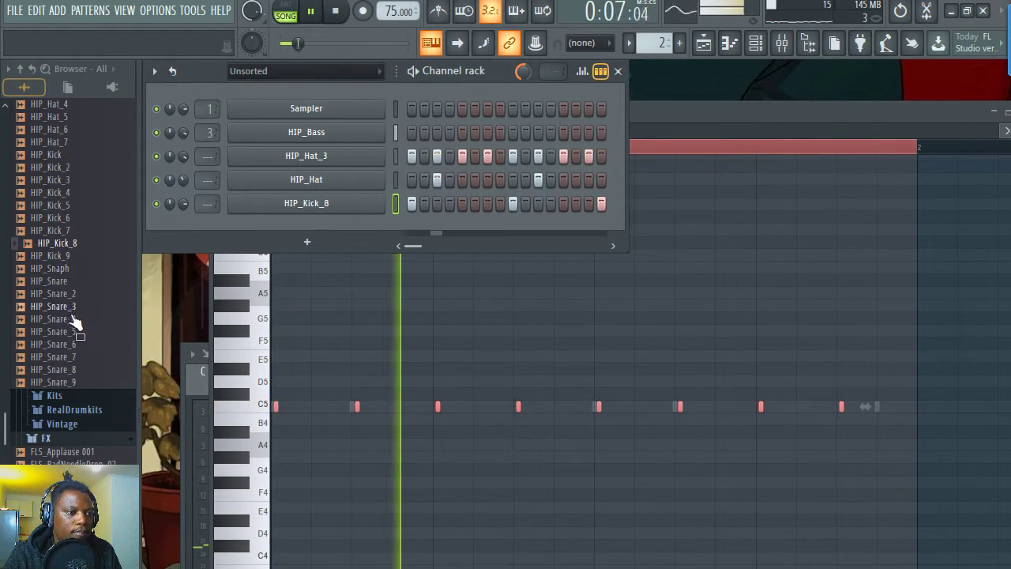
# - Stop playback, preview the HipHop snare samples and add HIP_Snare_9 as a new channel
pyautogui.press('space')
pyautogui.click(78, 359)
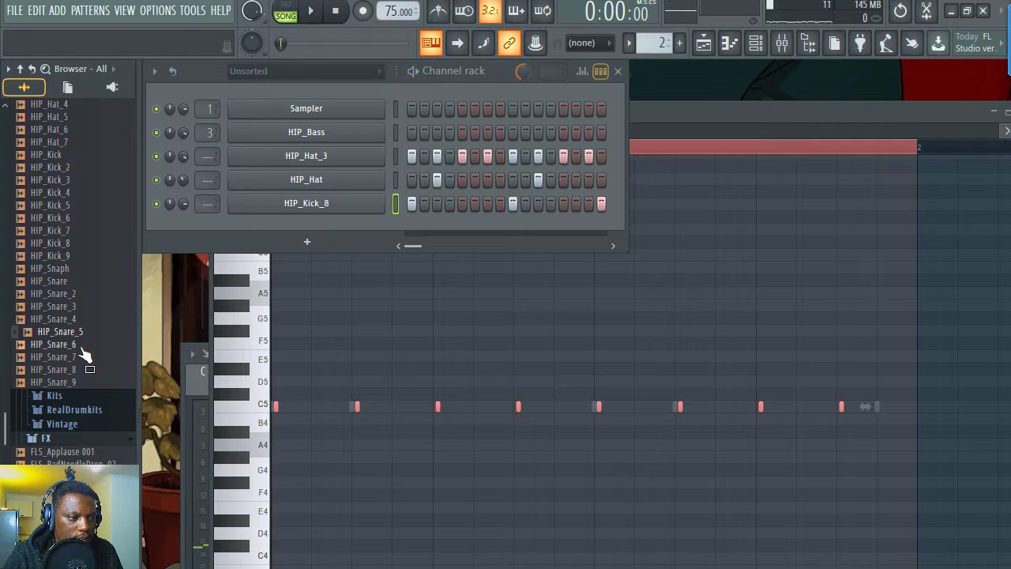
pyautogui.scroll(4, 77, 337)
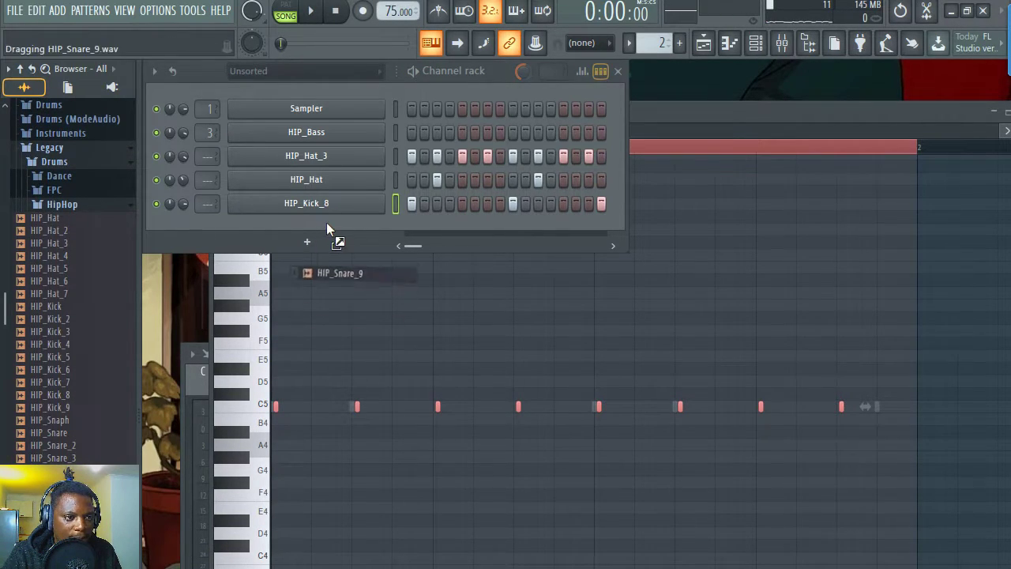
pyautogui.moveTo(328, 224); pyautogui.dragTo(380, 240)
# - Place HIP_Snare_9 hits on steps 5 and 13 during playback and briefly try an extra kick on step 8
pyautogui.click(463, 227)
pyautogui.press('space')
pyautogui.click(563, 227)
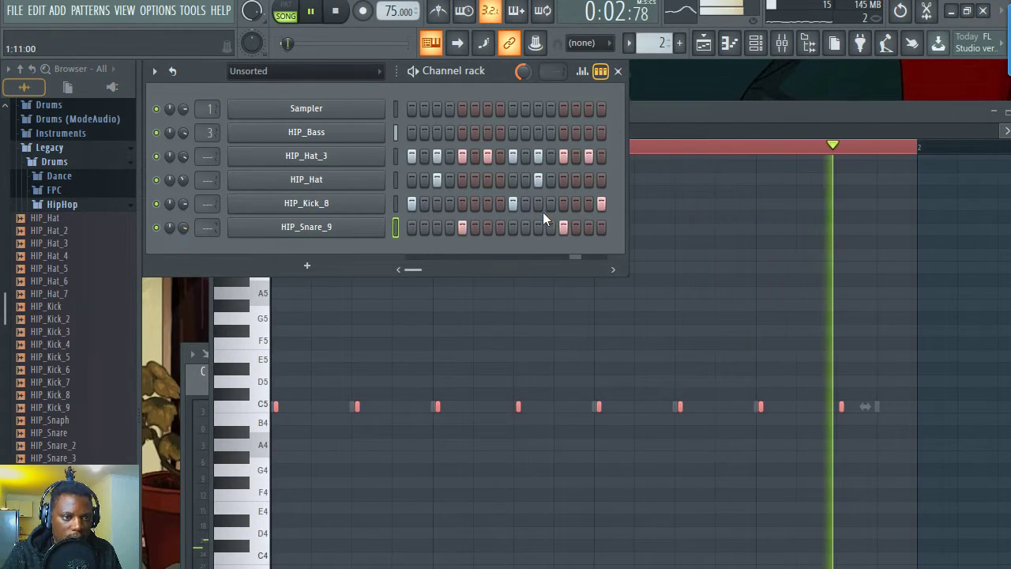
pyautogui.click(500, 204)
pyautogui.click(500, 204)
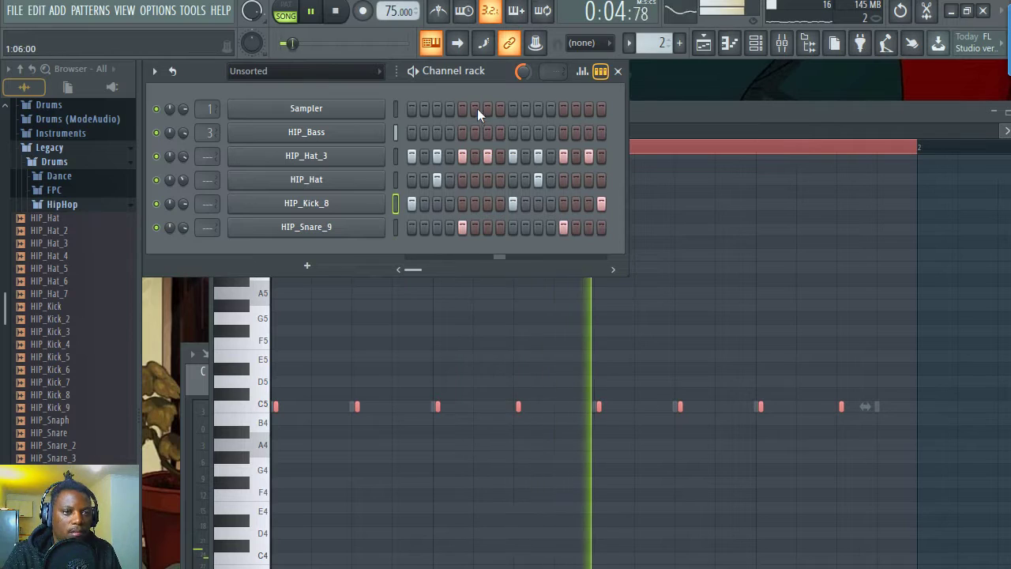
# - Open the HIP_Bass pattern from the playlist in the piano roll, move its last note down to F4 and play it
pyautogui.click(703, 43)
pyautogui.press('space')
pyautogui.doubleClick(564, 366)
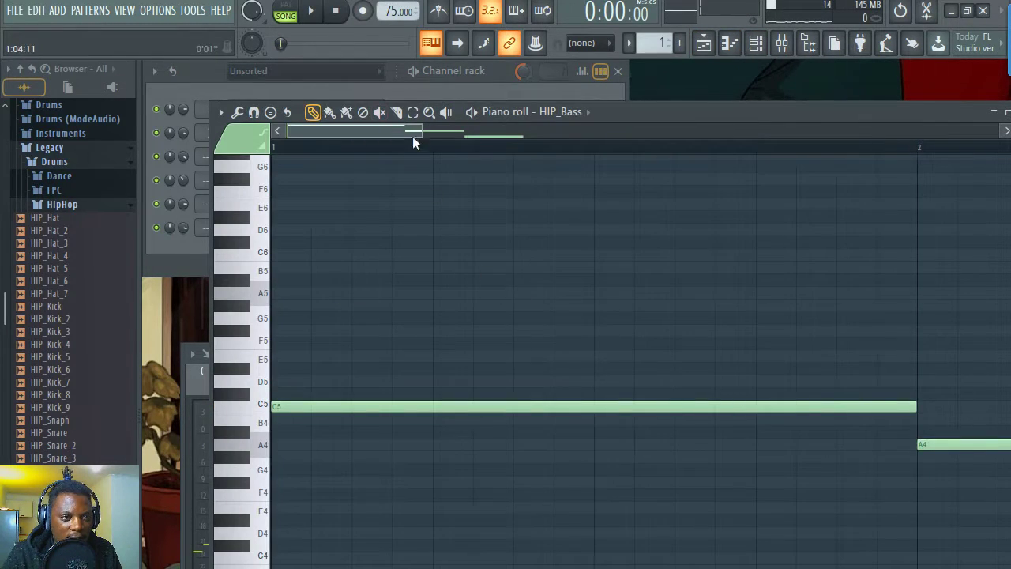
pyautogui.scroll(-5, 419, 147)
pyautogui.scroll(-5, 569, 330)
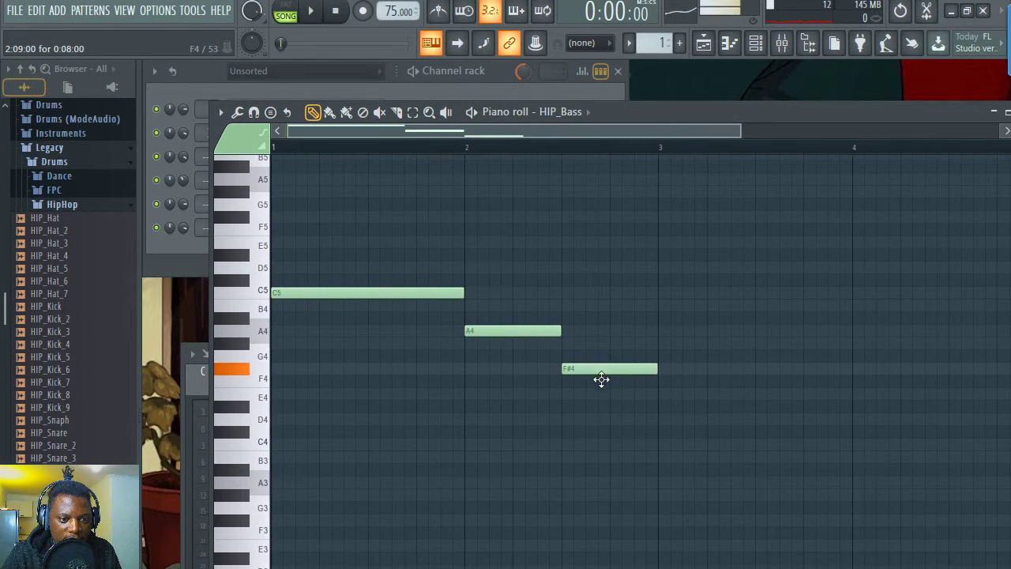
pyautogui.moveTo(599, 370); pyautogui.dragTo(599, 381)
pyautogui.press('space')
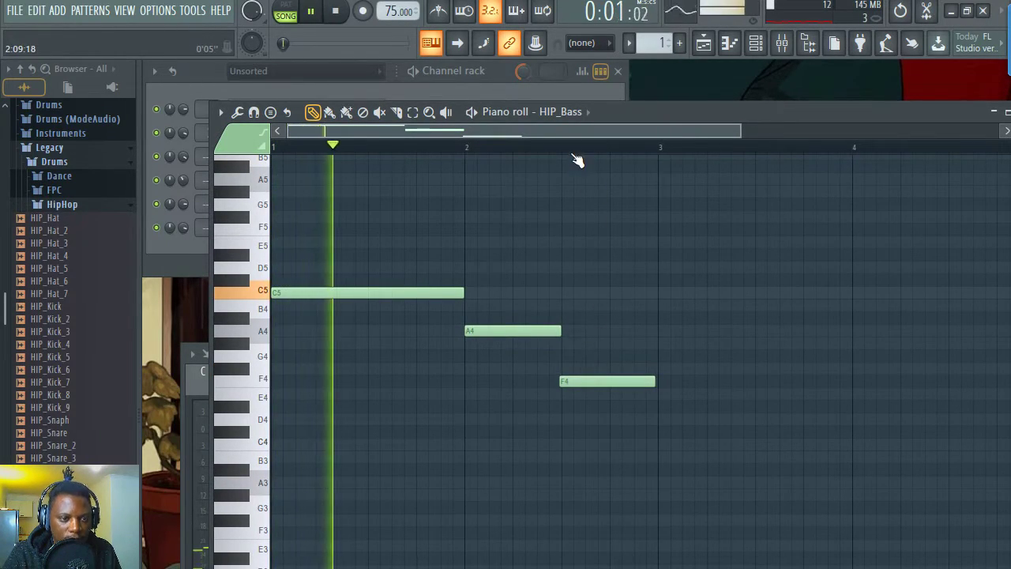
# - Align the last HIP_Bass note to the grid with snap set to Cell and raise it to G#4
pyautogui.scroll(3, 581, 376)
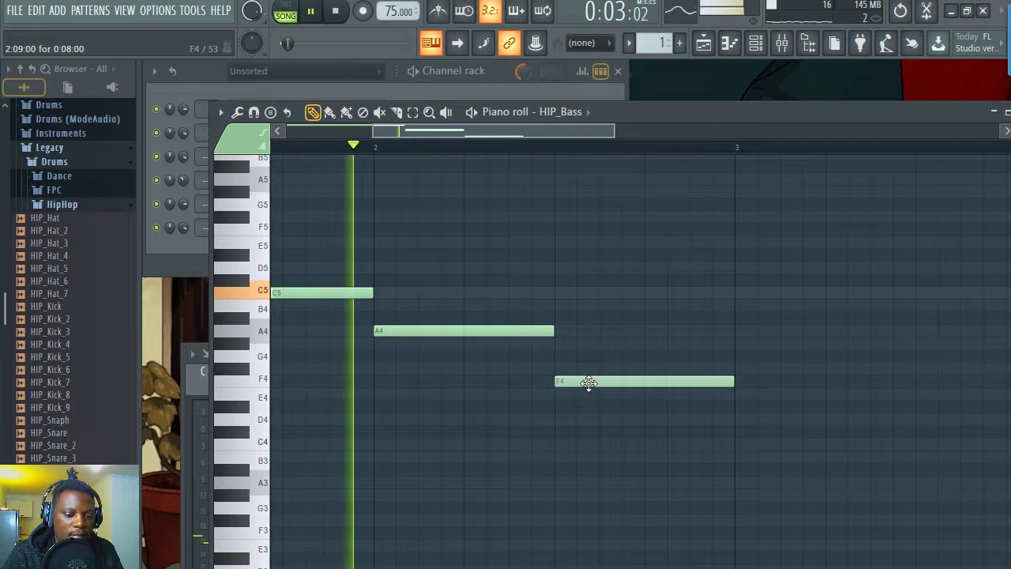
pyautogui.rightClick(585, 384)
pyautogui.click(569, 382)
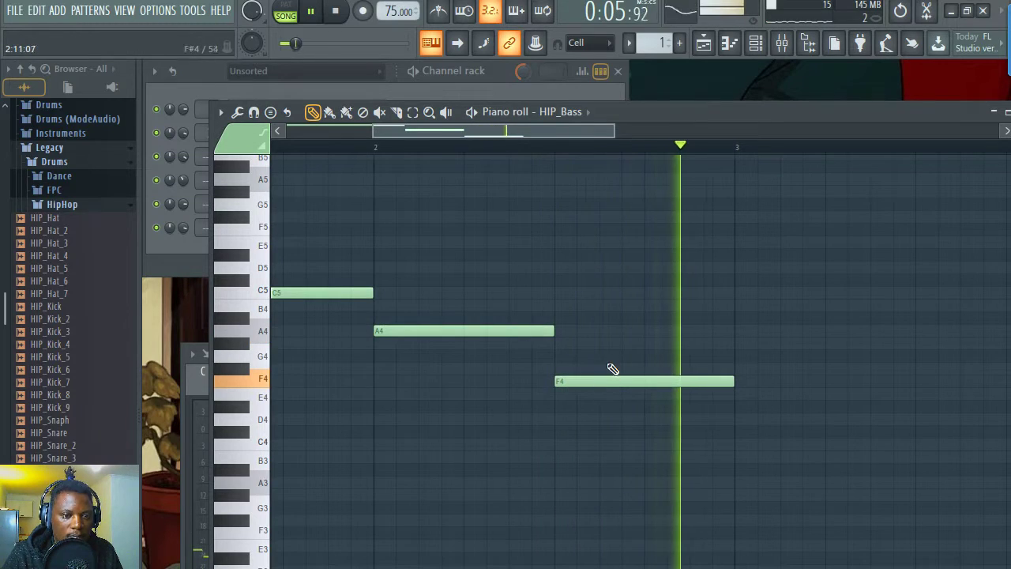
pyautogui.moveTo(579, 381); pyautogui.dragTo(582, 339)
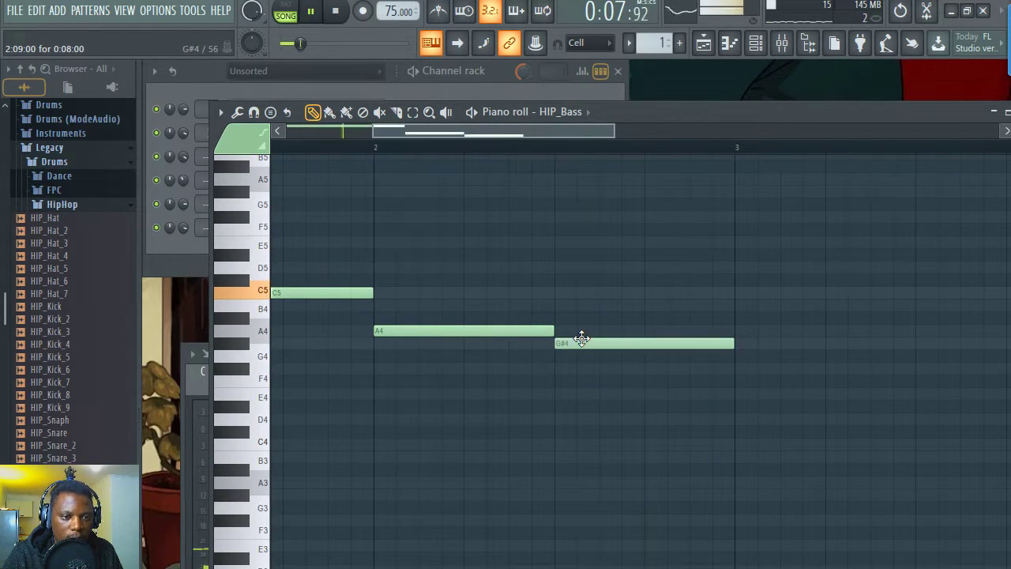
# - Lower the last HIP_Bass note from G#4 to F4 during playback
pyautogui.scroll(-2, 494, 150)
pyautogui.click(475, 91)
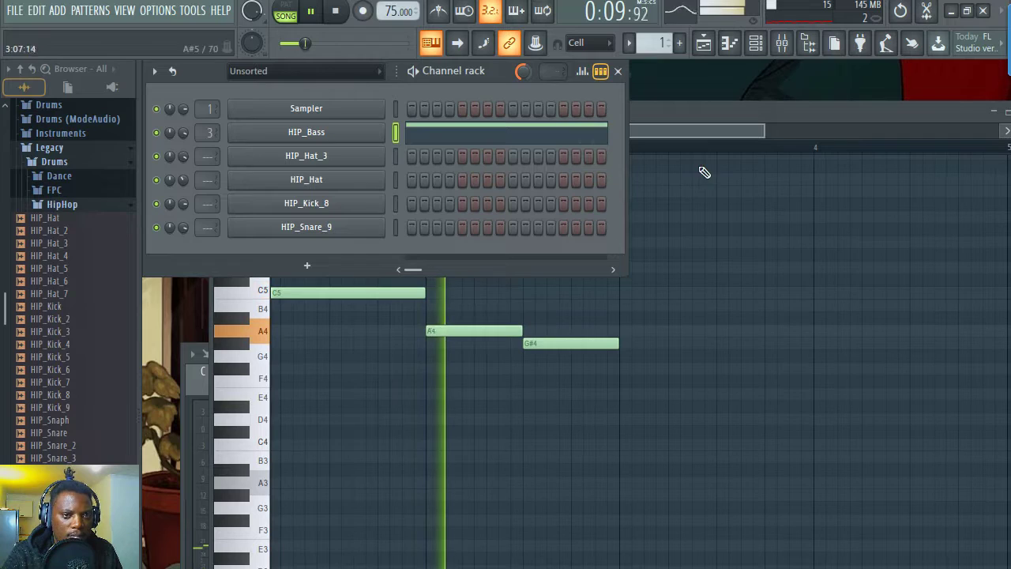
pyautogui.click(726, 113)
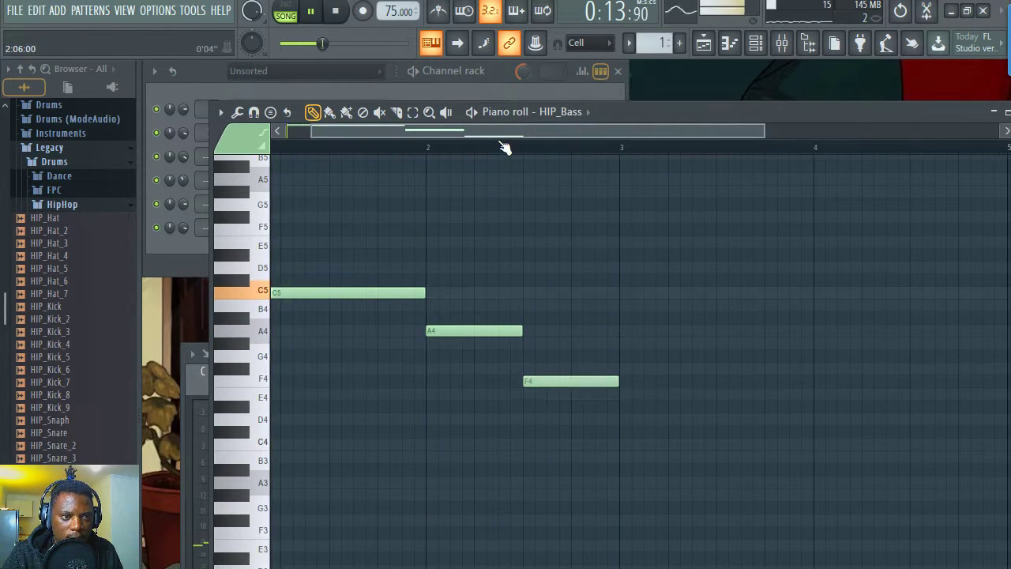
pyautogui.scroll(2, 573, 154)
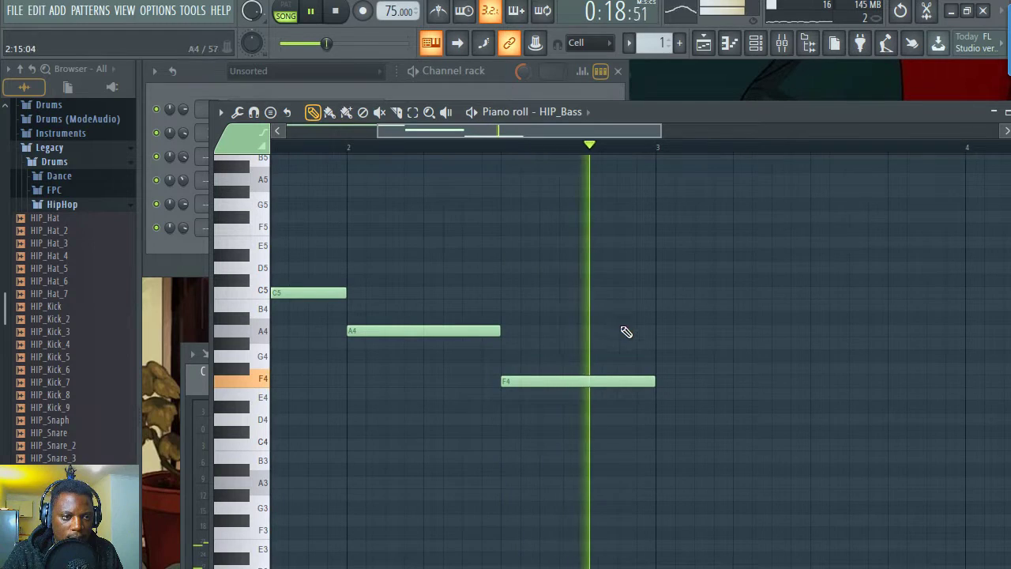
# - Shorten the Pattern 2 clip that ends at bar 9 on Track 4, leaving a short drum gap before the bar
pyautogui.click(492, 74)
pyautogui.click(702, 44)
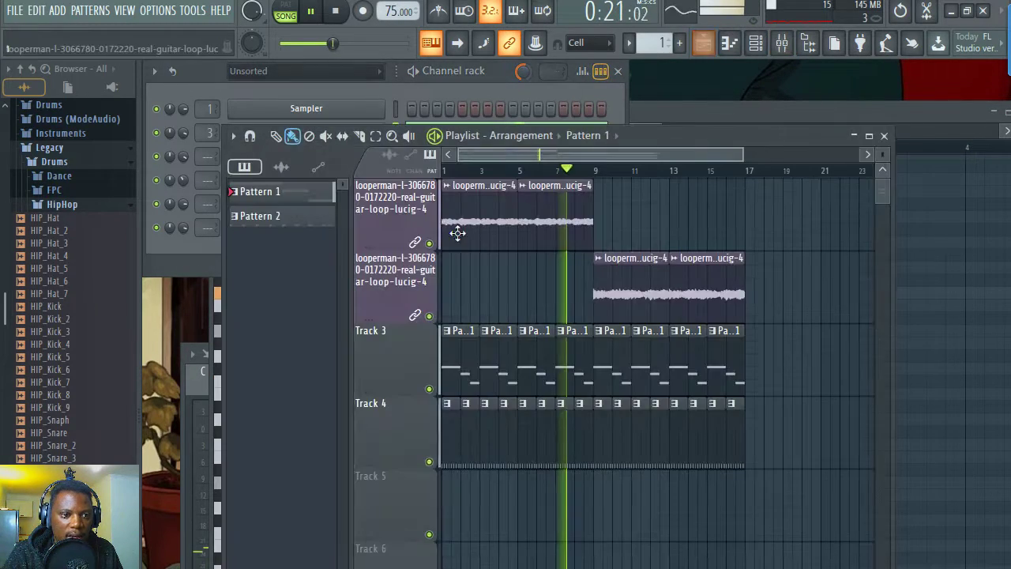
pyautogui.scroll(4, 598, 173)
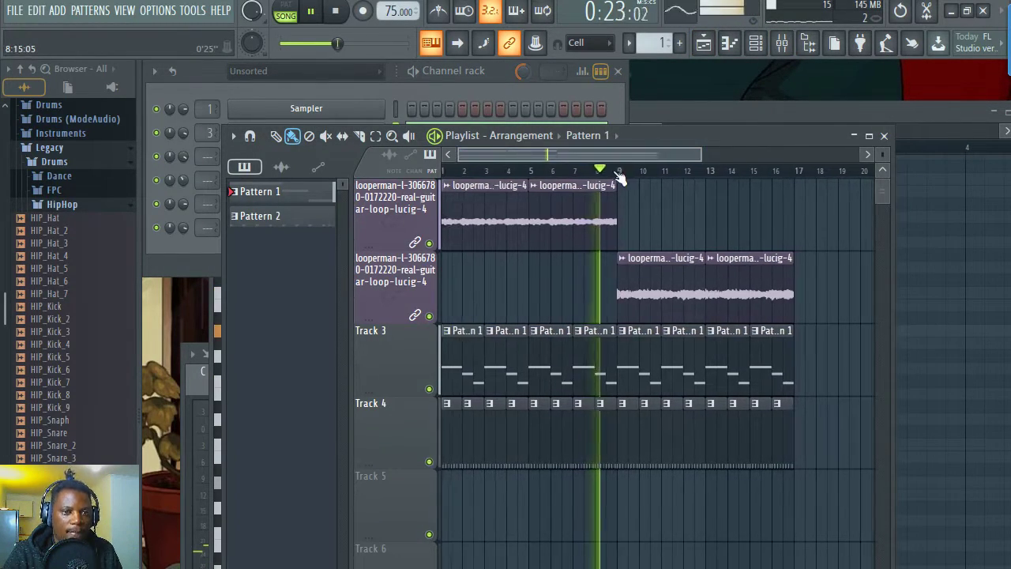
pyautogui.scroll(1, 624, 192)
pyautogui.moveTo(615, 420); pyautogui.dragTo(599, 420)
pyautogui.scroll(-5, 594, 356)
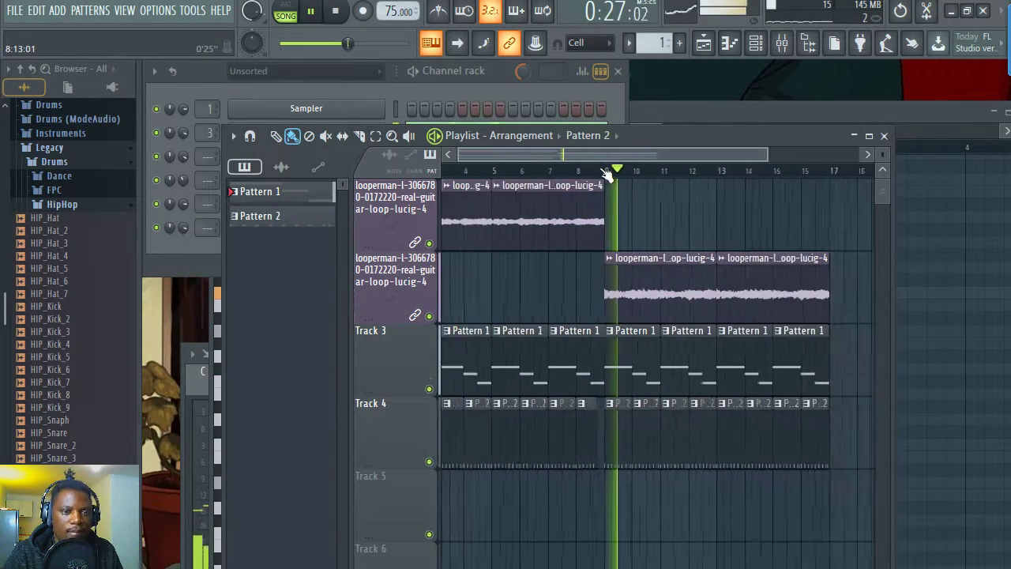
# - Stop playback and load iZotope Vinyl into slot 5 of the Master mixer track
pyautogui.doubleClick(594, 356)
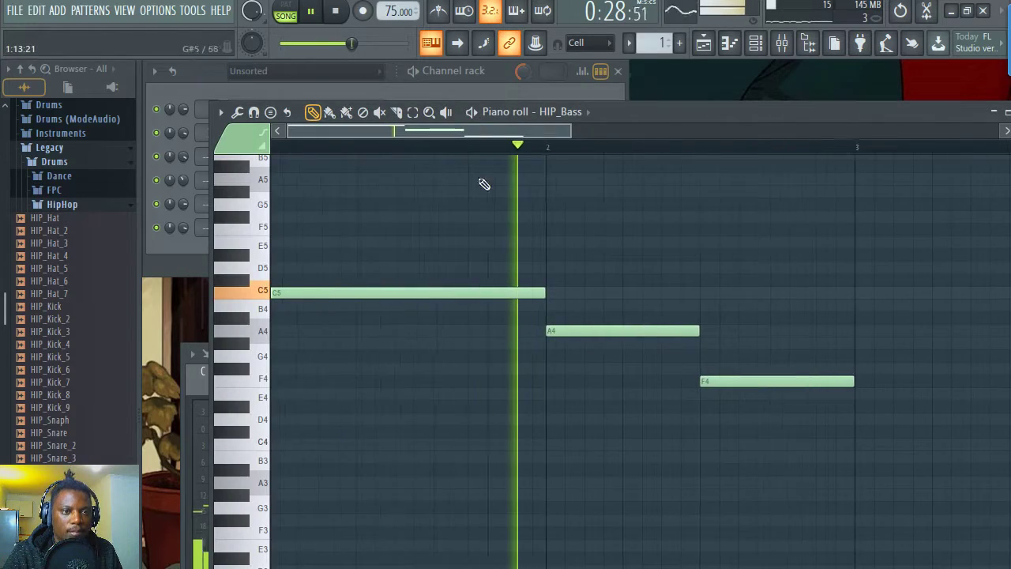
pyautogui.click(489, 76)
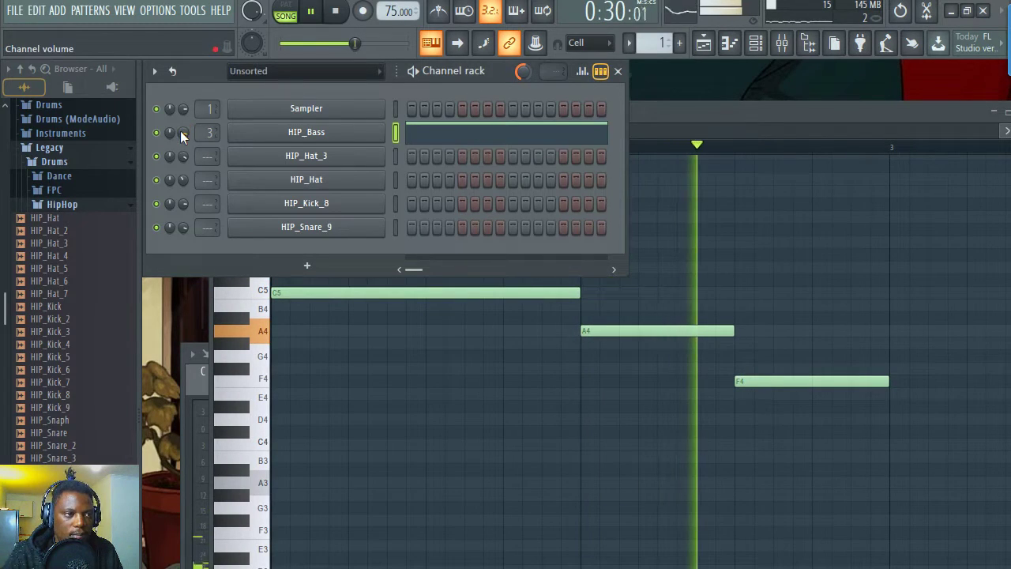
pyautogui.click(782, 42)
pyautogui.press('space')
pyautogui.click(913, 491)
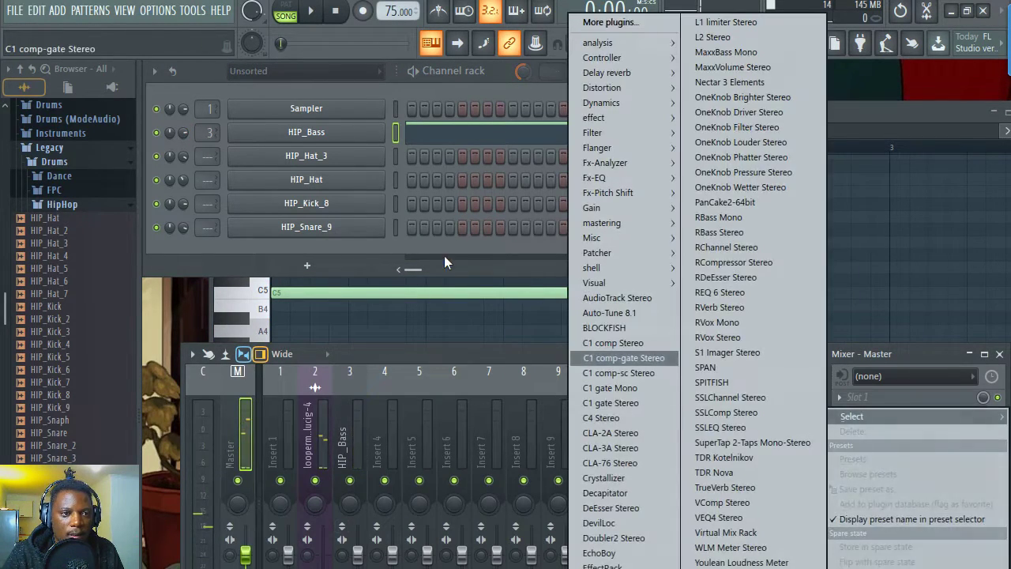
pyautogui.moveTo(623, 218)
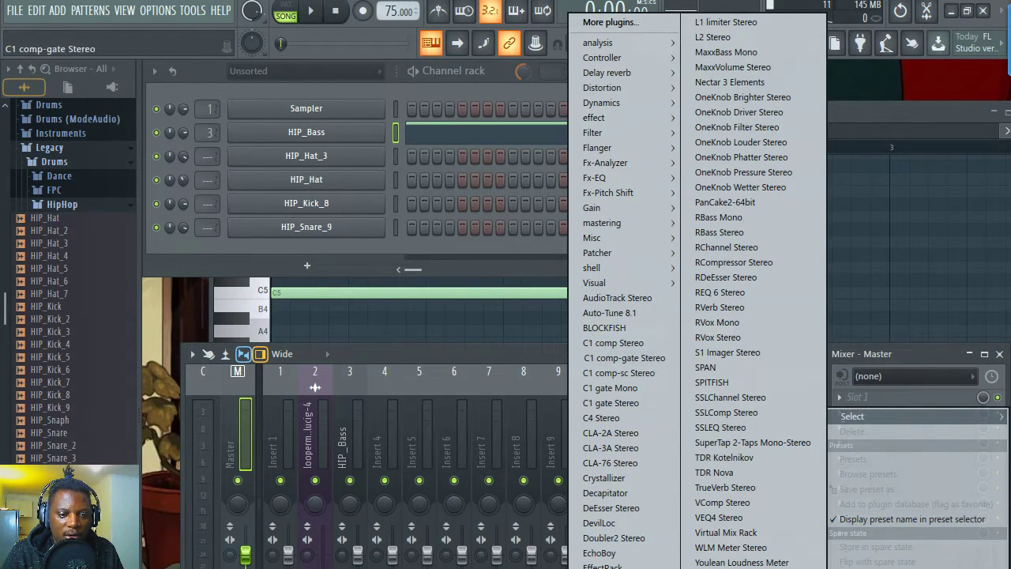
pyautogui.click(612, 566)
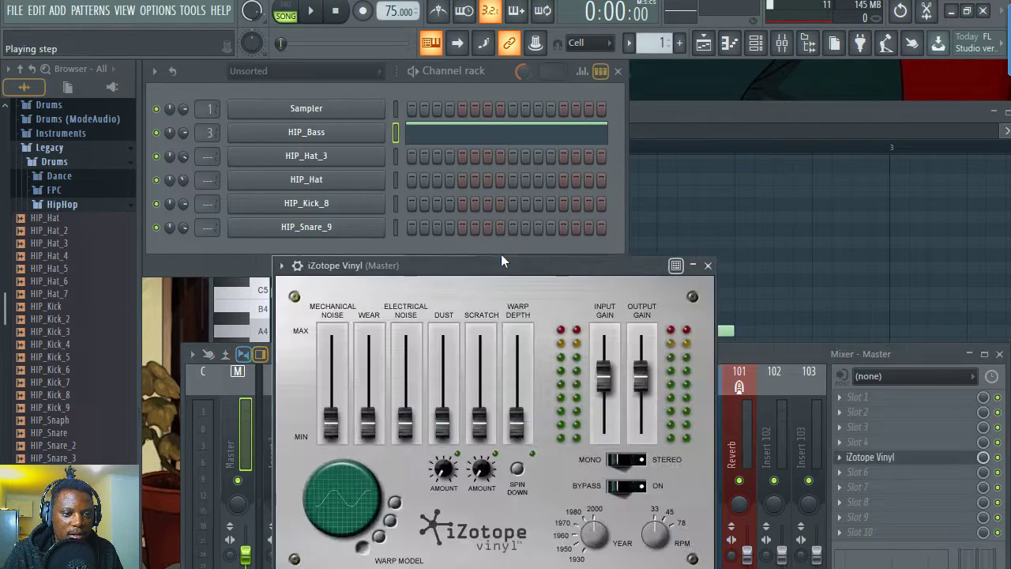
# - Raise iZotope Vinyl's Wear slightly above minimum and play the song through it
pyautogui.moveTo(588, 274); pyautogui.dragTo(684, 168)
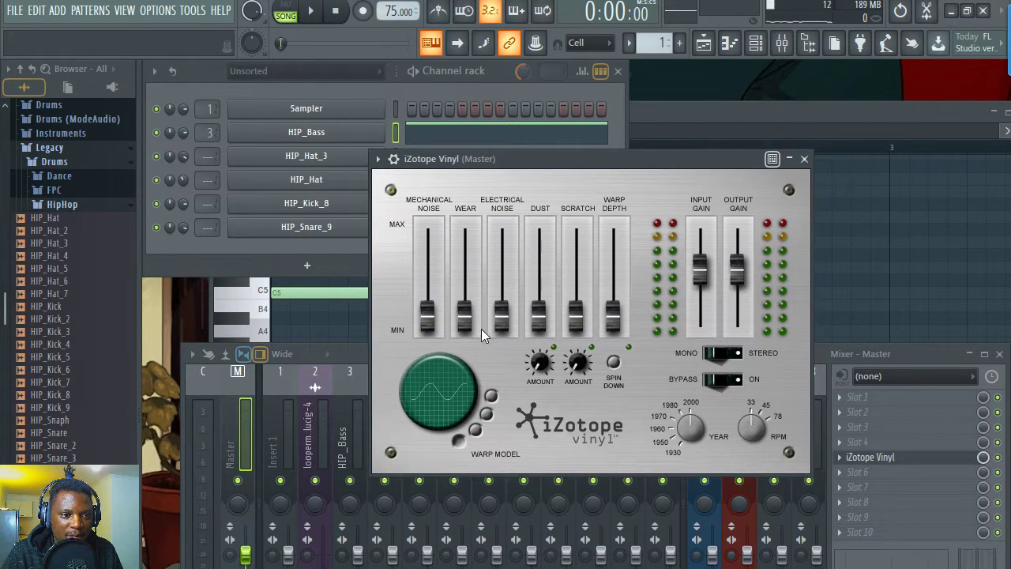
pyautogui.moveTo(466, 301); pyautogui.dragTo(466, 305)
pyautogui.press('space')
pyautogui.moveTo(538, 359); pyautogui.dragTo(538, 357)
pyautogui.click(393, 161)
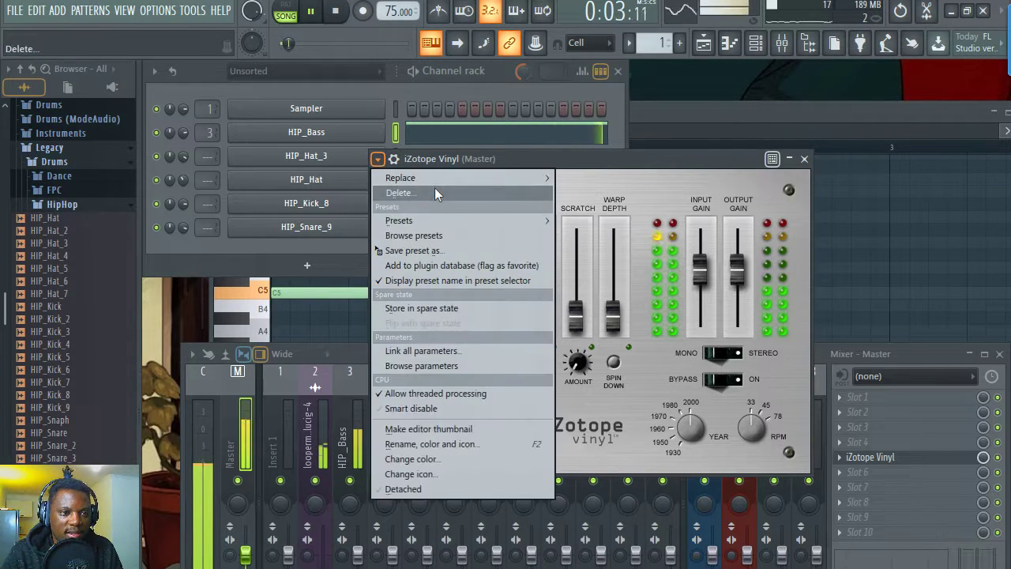
pyautogui.moveTo(435, 219)
pyautogui.click(728, 241)
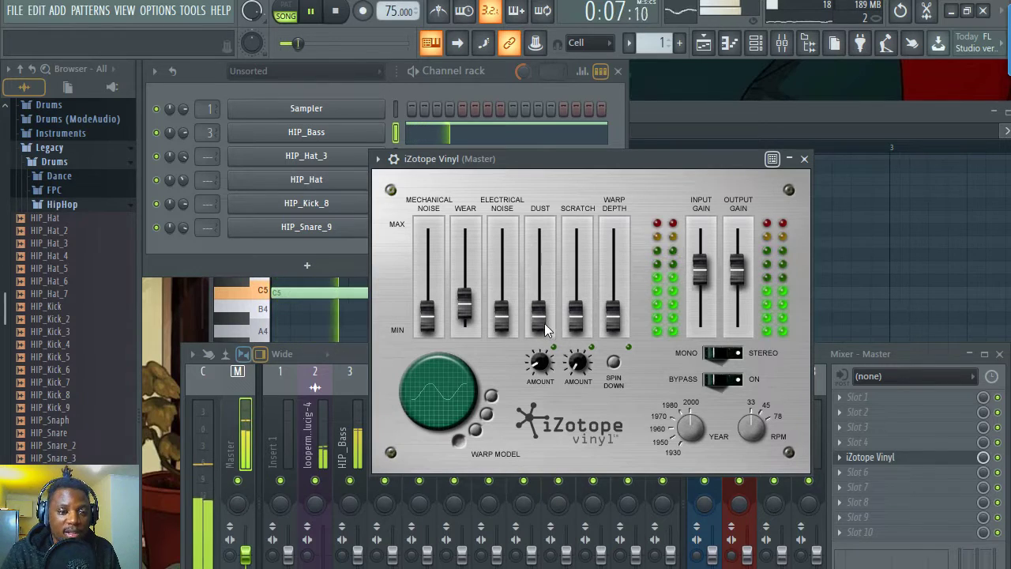
# - Set Vinyl's Wear to 26.53 % and raise Dust, Scratch, Warp Depth and Mechanical Noise to roughly a quarter
pyautogui.moveTo(541, 364); pyautogui.dragTo(539, 348)
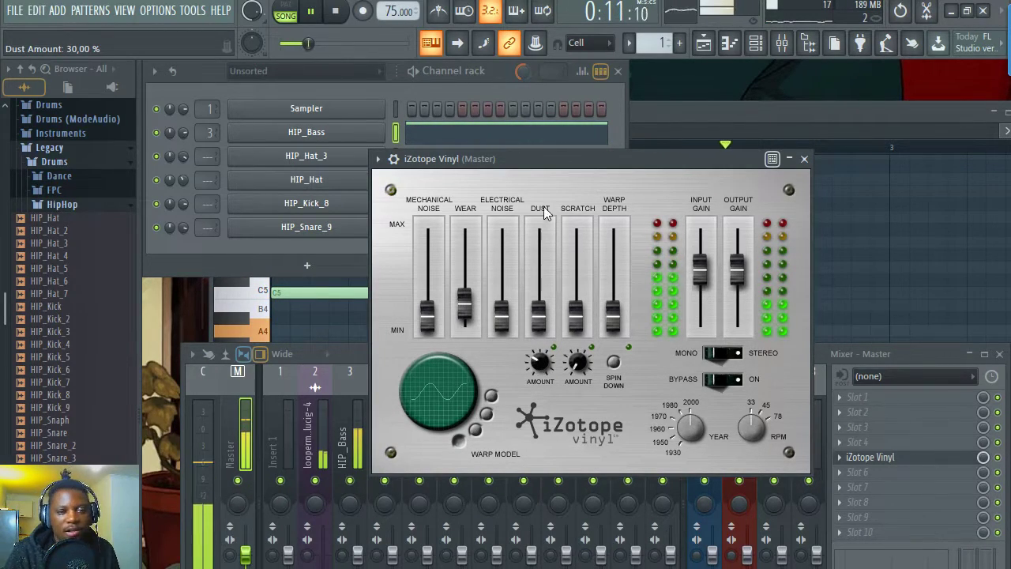
pyautogui.moveTo(576, 161); pyautogui.dragTo(586, 188)
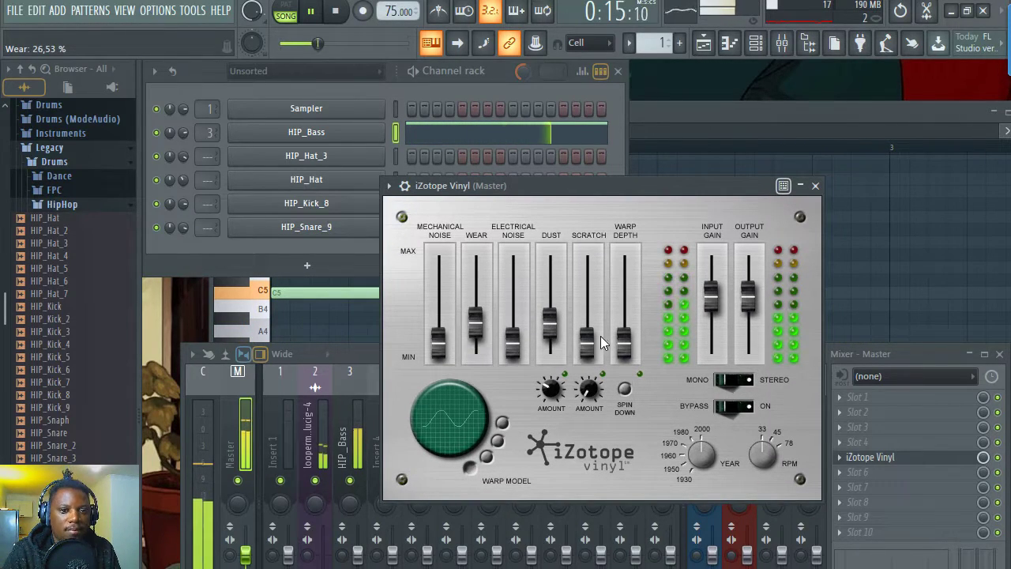
pyautogui.moveTo(588, 324); pyautogui.dragTo(623, 324)
pyautogui.moveTo(440, 354); pyautogui.dragTo(446, 325)
# - Stop playback and load Maximus into slot 6 of the Master mixer track, after iZotope Vinyl
pyautogui.click(248, 264)
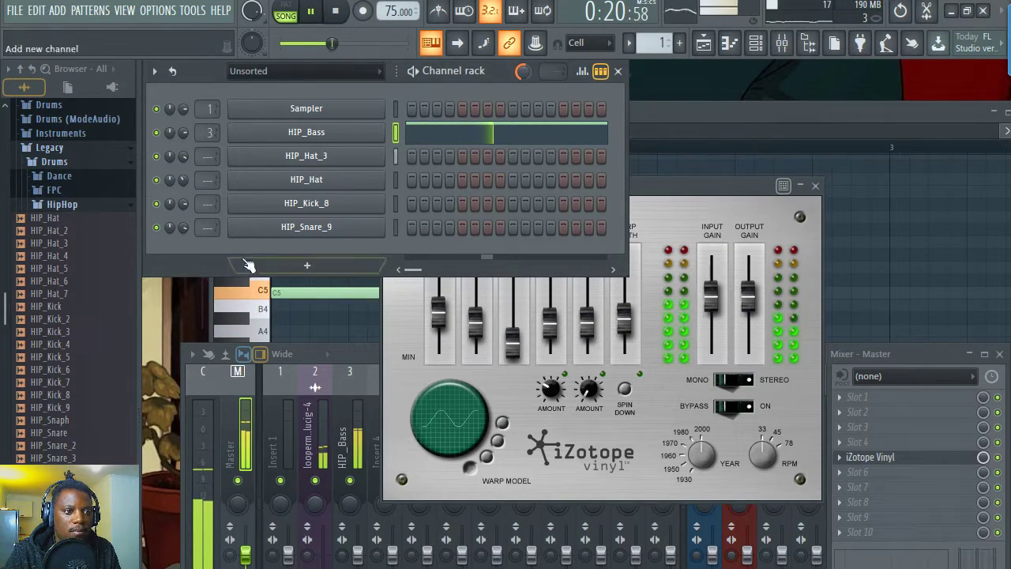
pyautogui.click(241, 496)
pyautogui.click(861, 396)
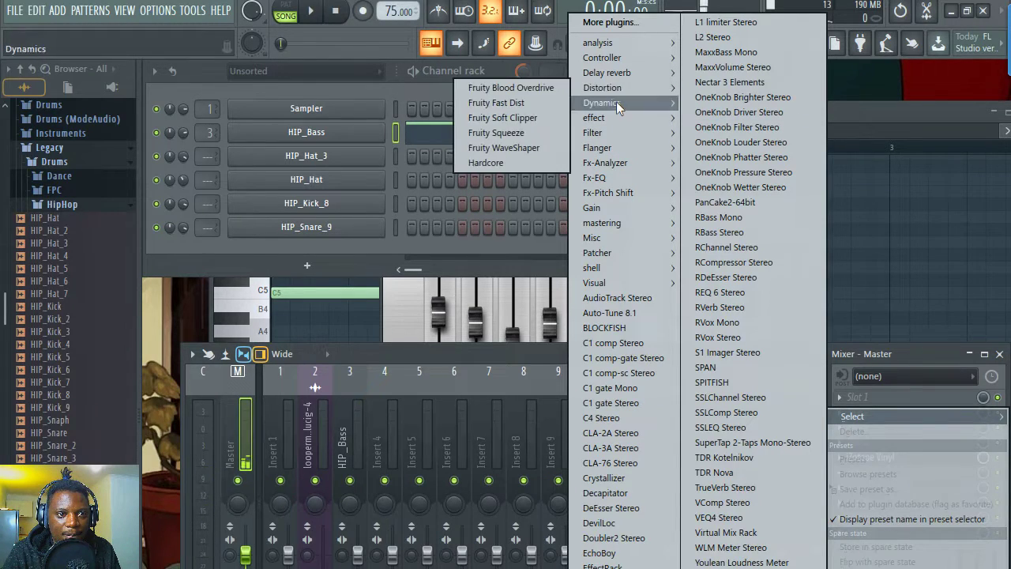
pyautogui.moveTo(621, 225)
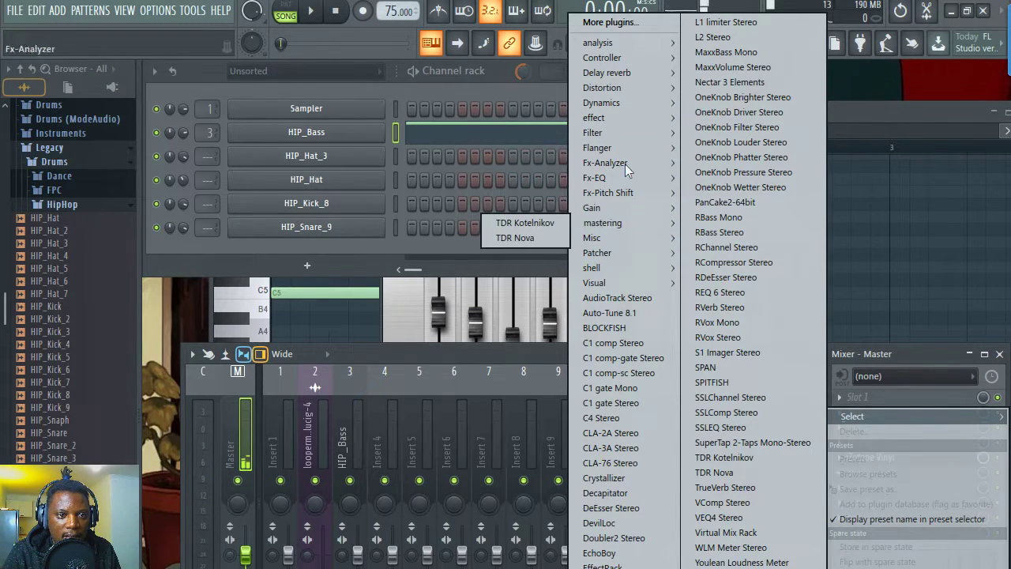
pyautogui.moveTo(628, 102)
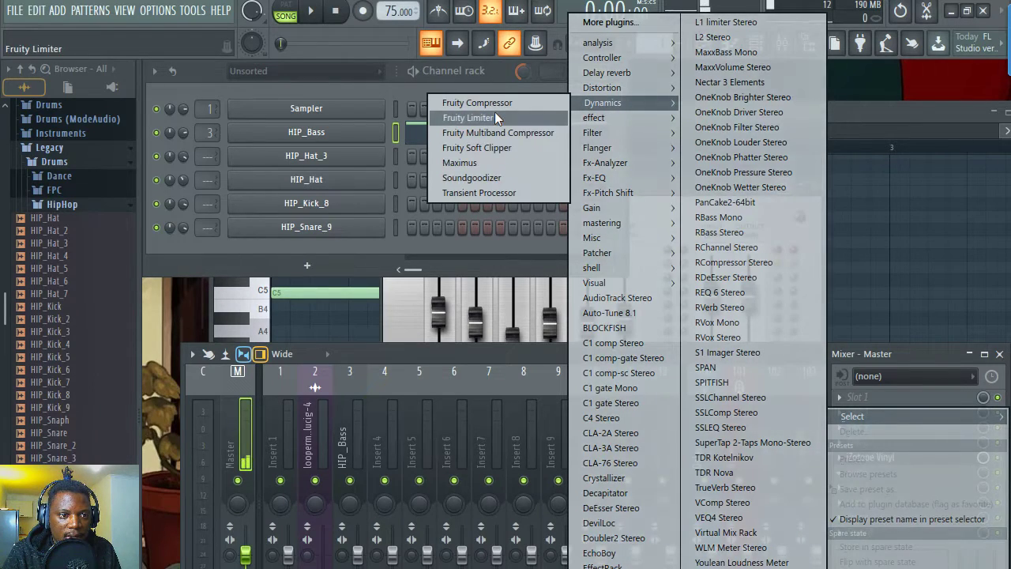
pyautogui.click(491, 163)
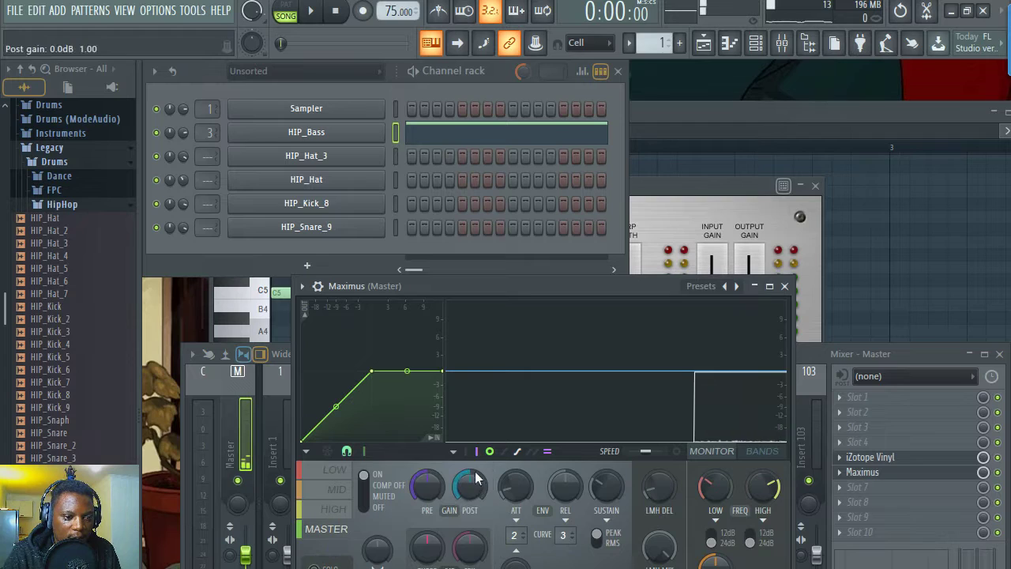
# - Start playback and raise the post gain of the master band in Maximus
pyautogui.press('space')
pyautogui.moveTo(472, 491)
pyautogui.mouseDown()
pyautogui.moveTo(463, 466)
pyautogui.moveTo(465, 497)
pyautogui.moveTo(467, 489)
pyautogui.mouseUp()
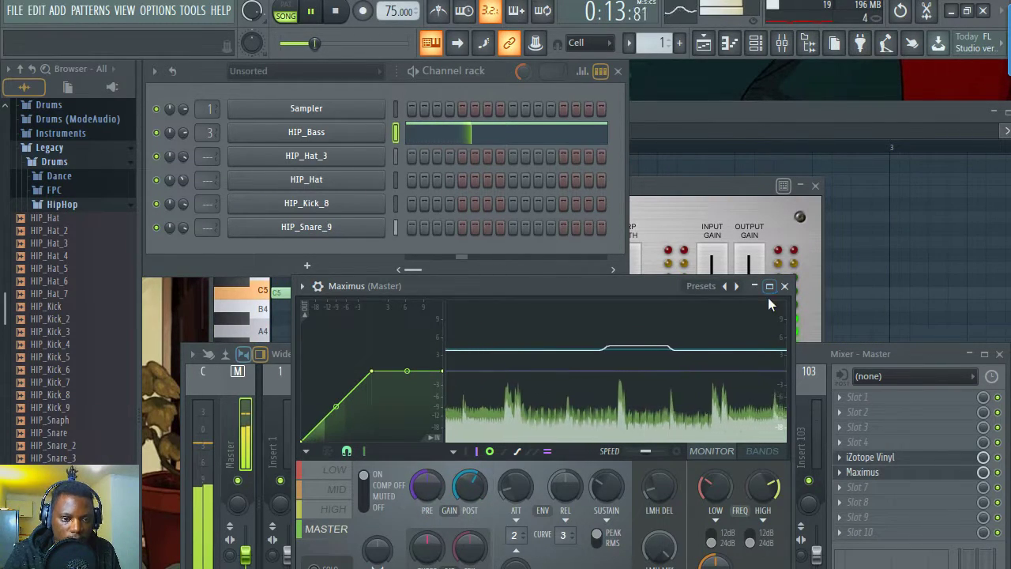
# - Bend the Low band's compression curve upward and the Mid and High bands' curves downward in Maximus
pyautogui.click(338, 490)
pyautogui.scroll(1, 333, 490)
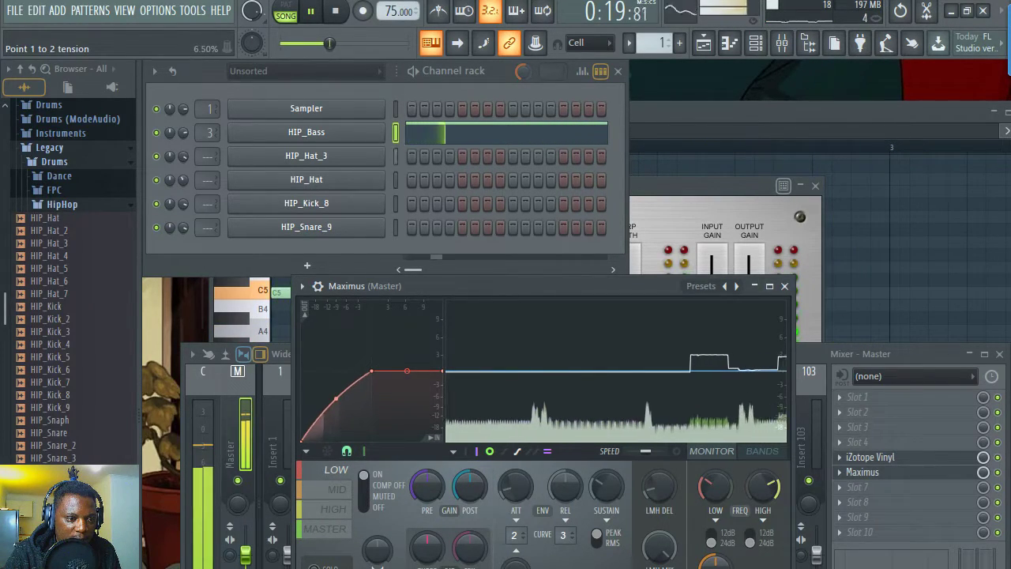
pyautogui.click(330, 492)
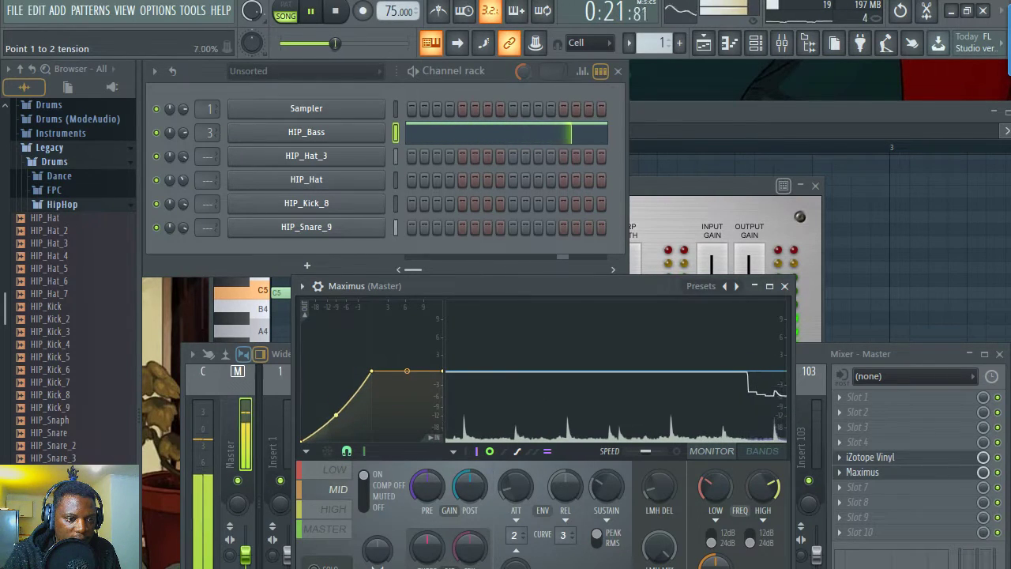
pyautogui.scroll(-1, 337, 496)
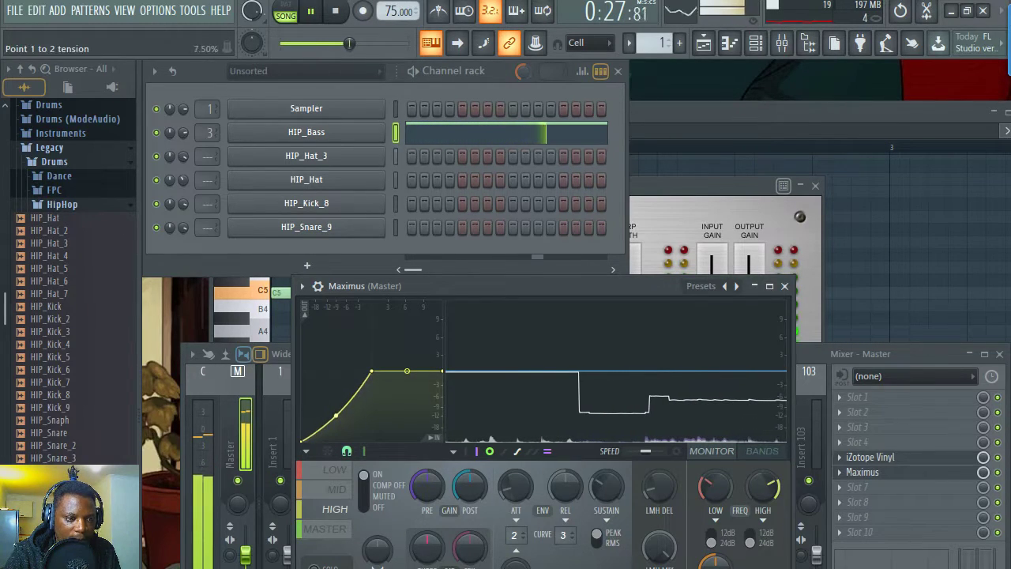
pyautogui.click(333, 528)
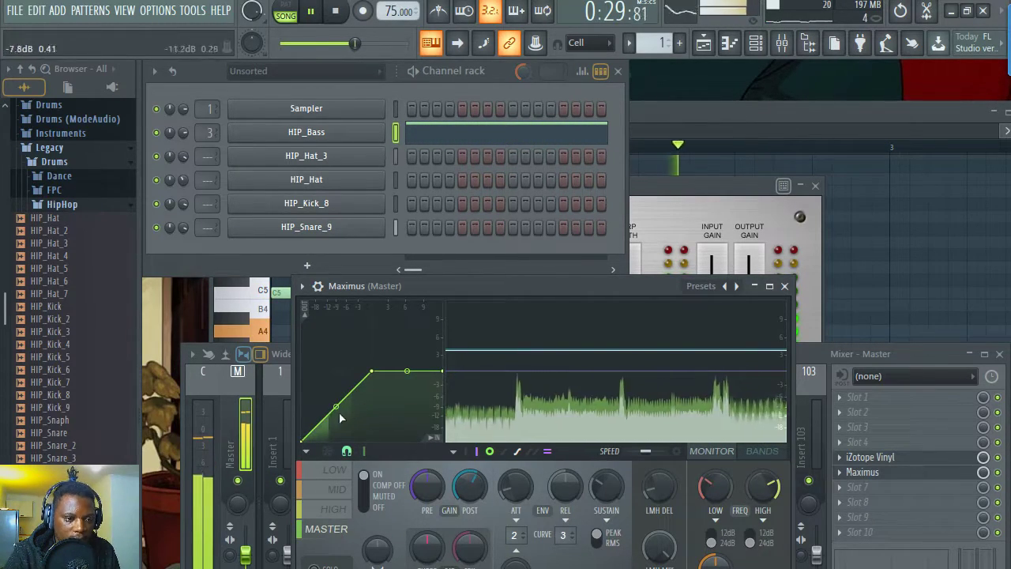
# - Set Maximus's low band frequency to about 100 Hz and high band frequency to 1181 Hz, closing both plugin windows
pyautogui.moveTo(717, 488); pyautogui.dragTo(763, 495)
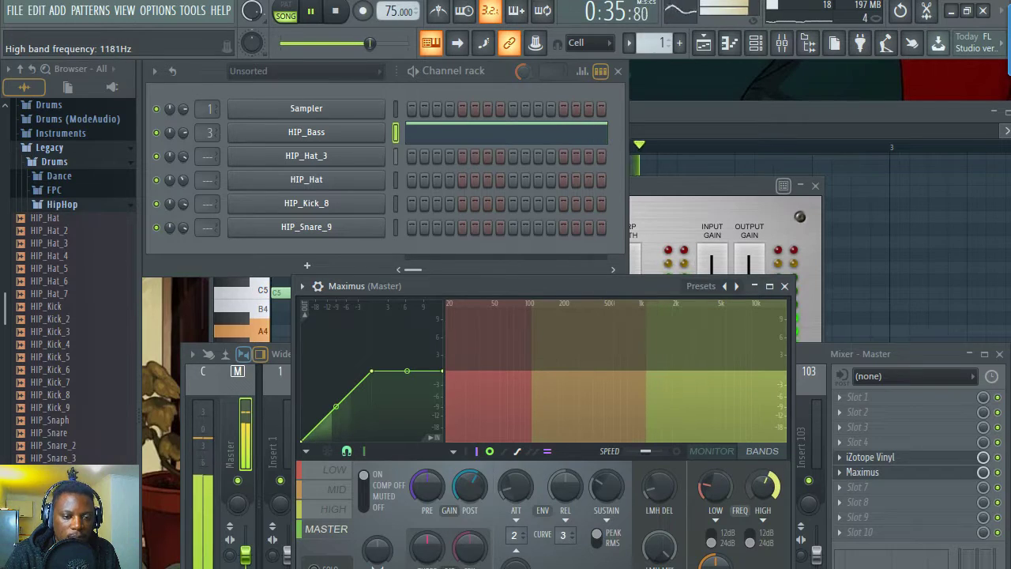
pyautogui.click(784, 286)
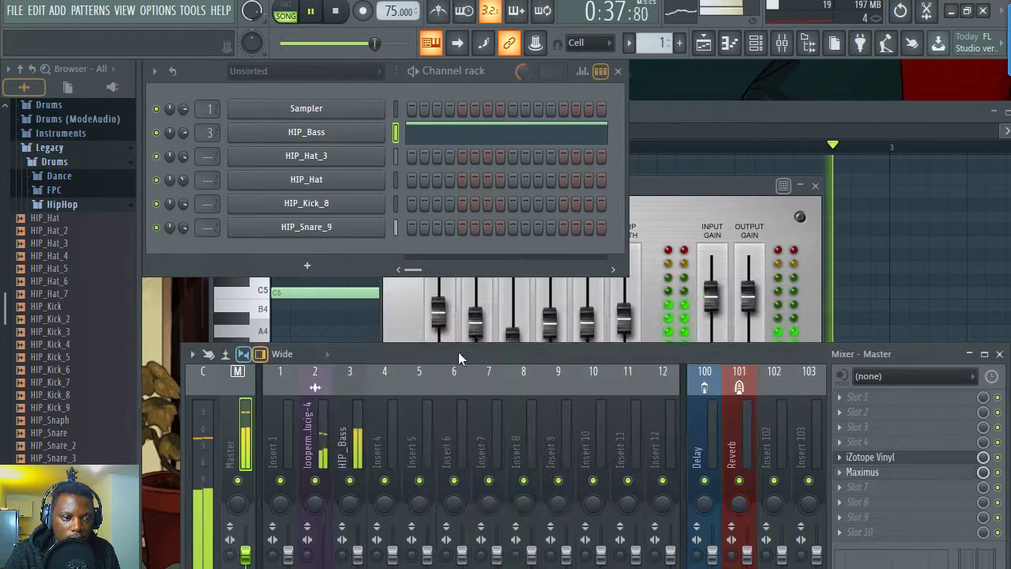
pyautogui.click(816, 186)
# - Listen to the arrangement with the playlist open and stop playback
pyautogui.press('F5')
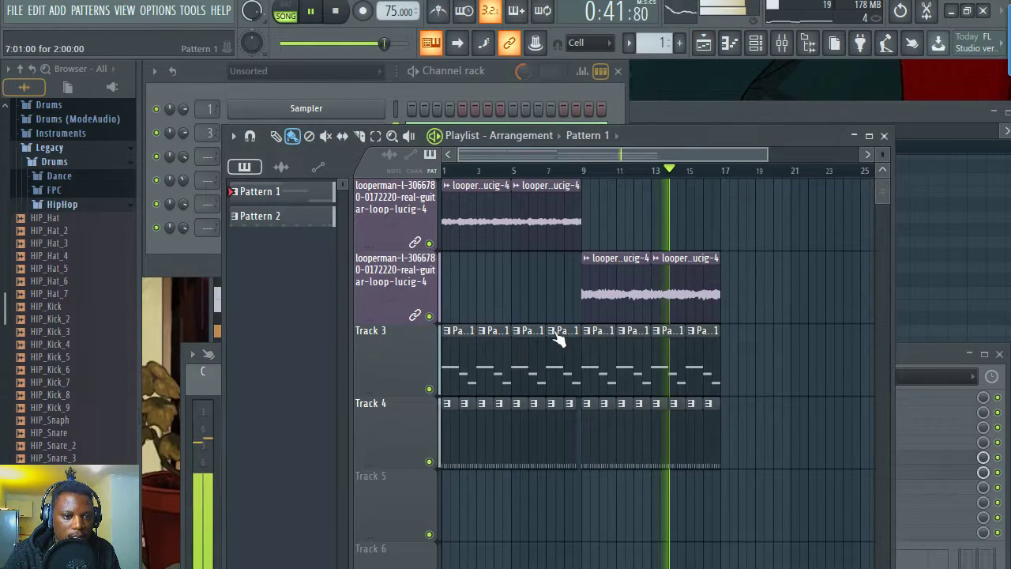
pyautogui.scroll(1, 574, 154)
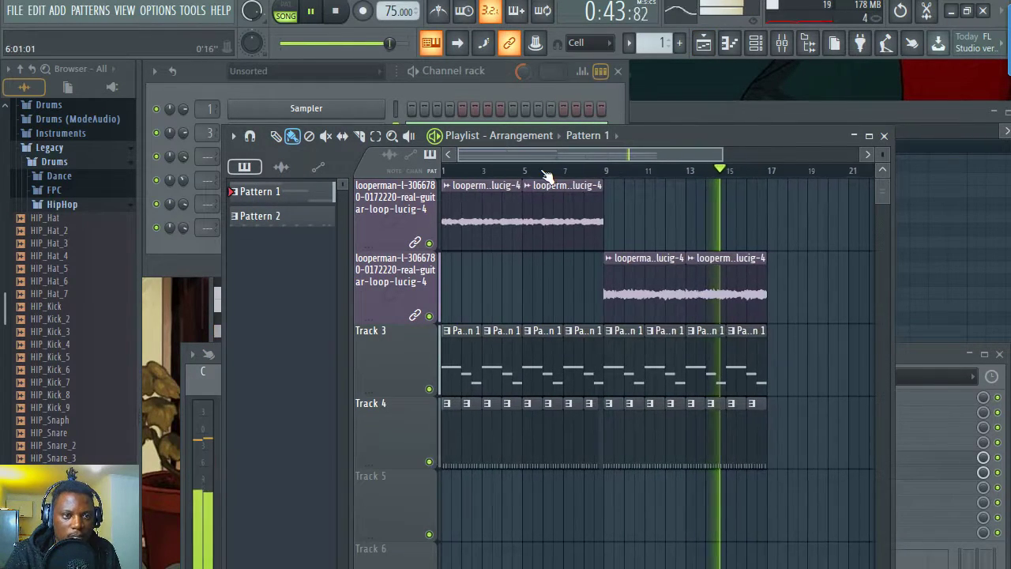
pyautogui.press('space')
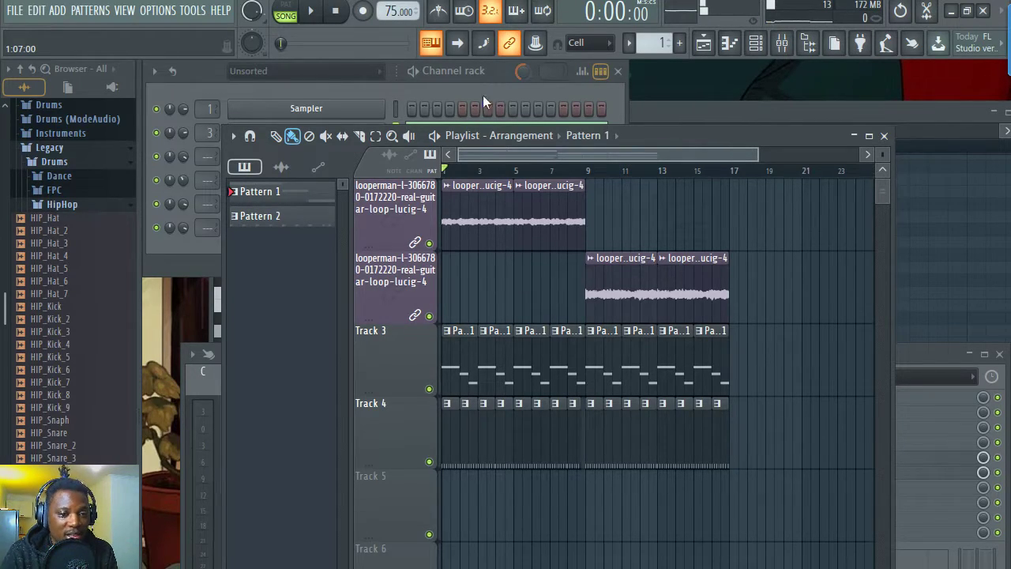
pyautogui.scroll(3, 506, 169)
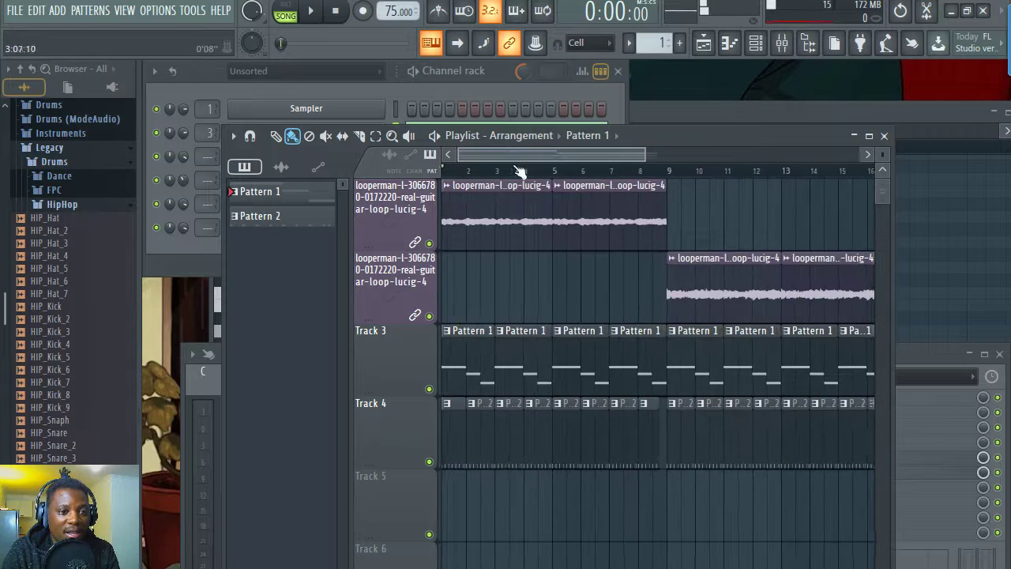
pyautogui.scroll(-3, 522, 171)
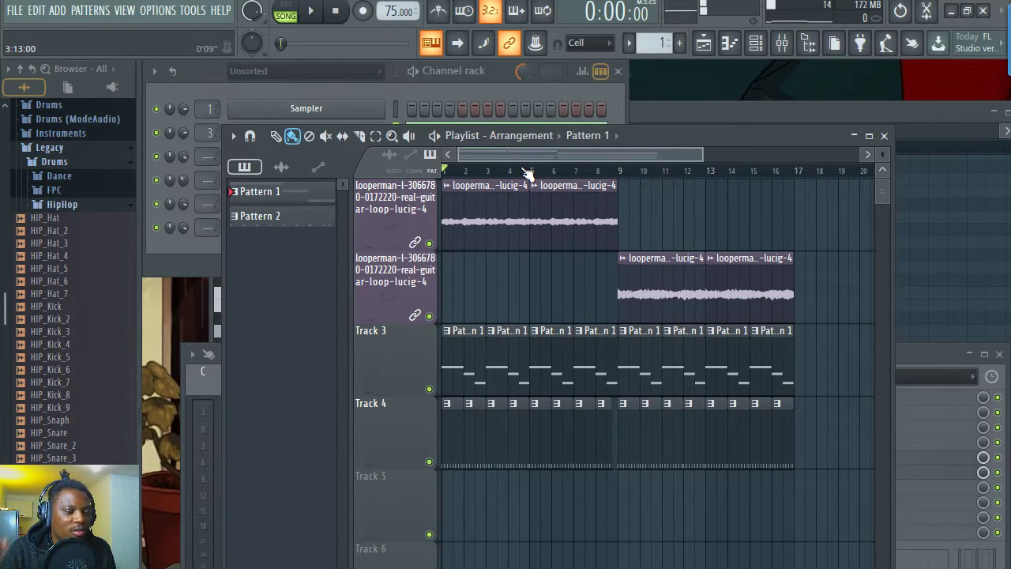